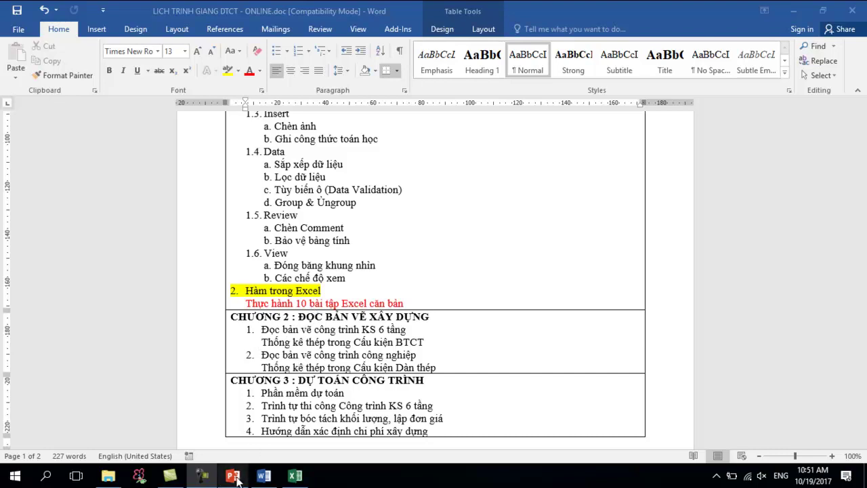
# Bring the Co Ban - Bai Tap 2.xls workbook forward from the taskbar.
pyautogui.click(295, 474)
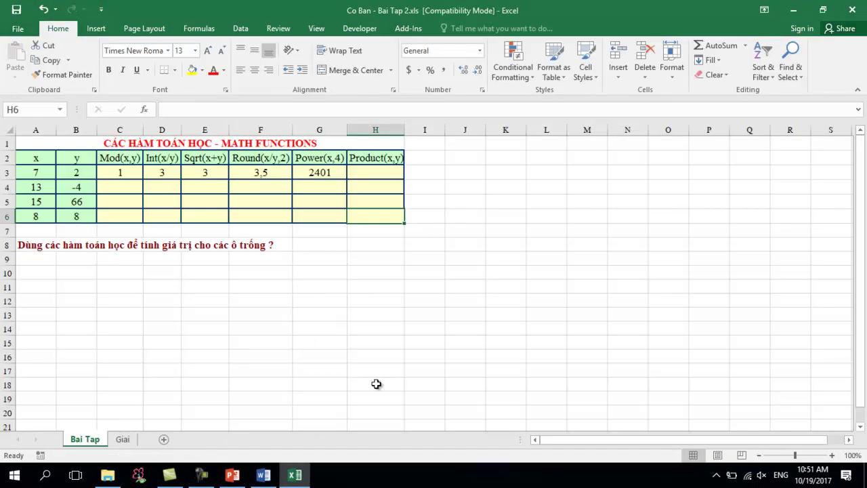
# Enter =PRODUCT(C3:G3) in H3, giving 75631,5.
pyautogui.click(332, 172)
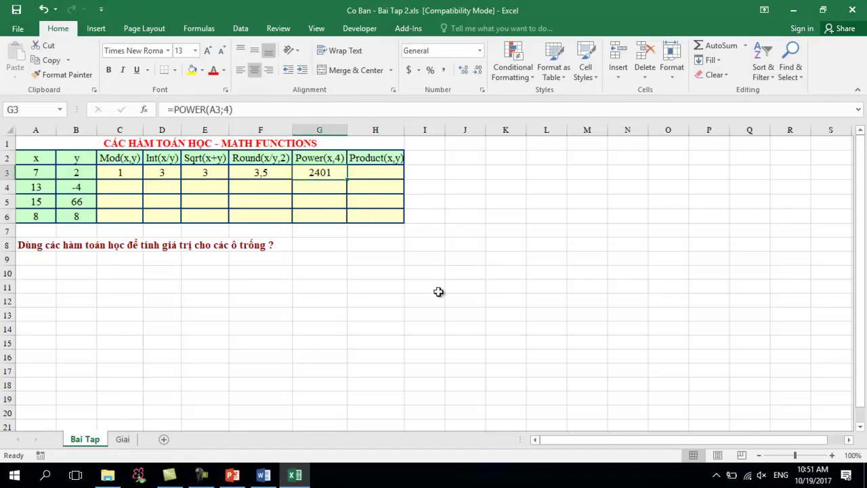
pyautogui.click(380, 173)
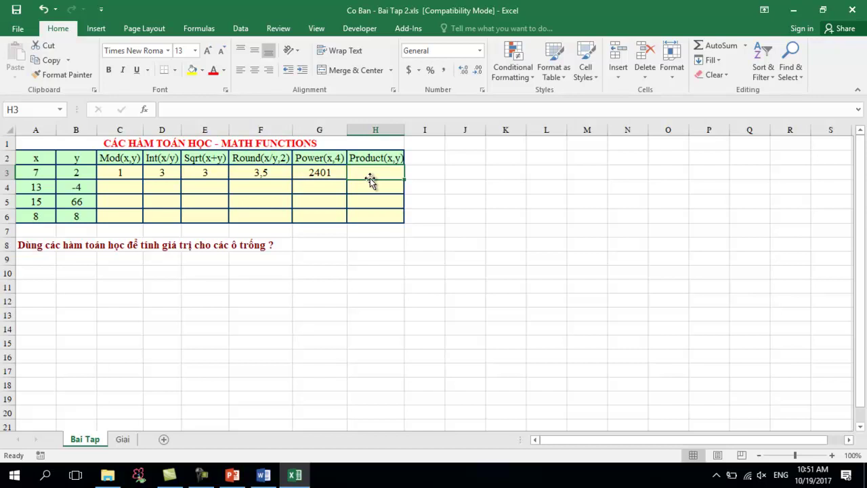
pyautogui.write('=')
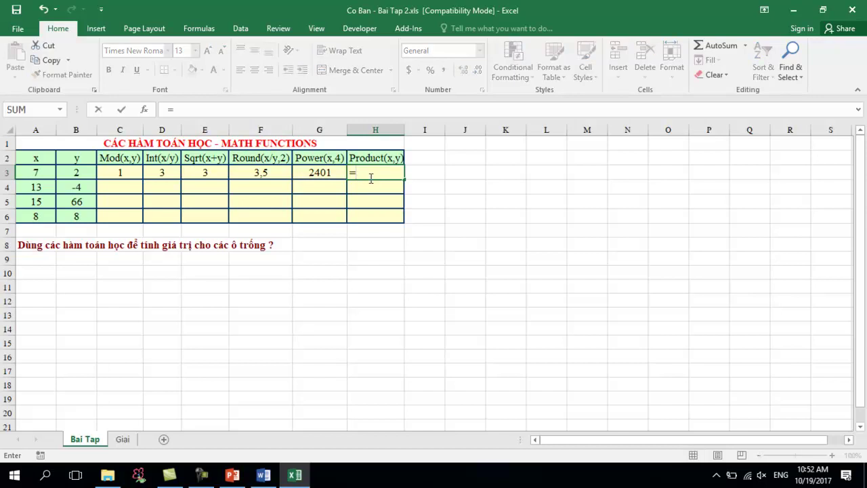
pyautogui.write('pro')
pyautogui.press('Down')
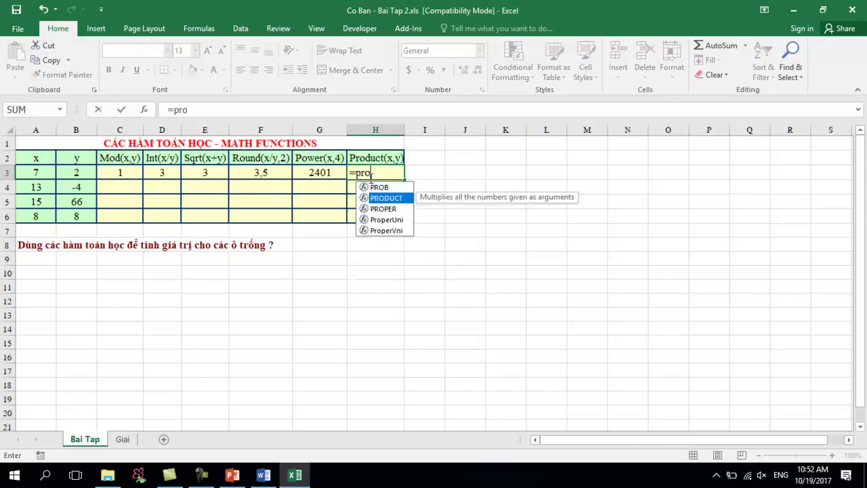
pyautogui.press('Tab')
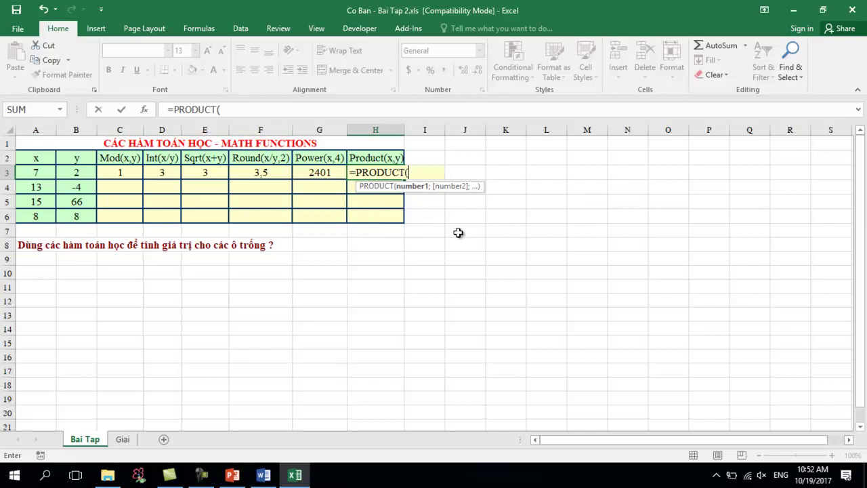
pyautogui.moveTo(121, 170); pyautogui.dragTo(312, 167)
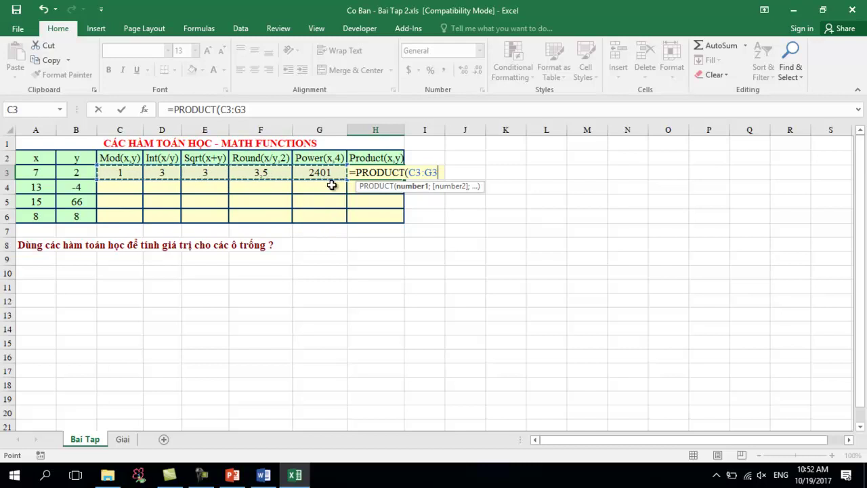
pyautogui.write(')')
pyautogui.hotkey('ctrl', 'Return')
pyautogui.press('Return')
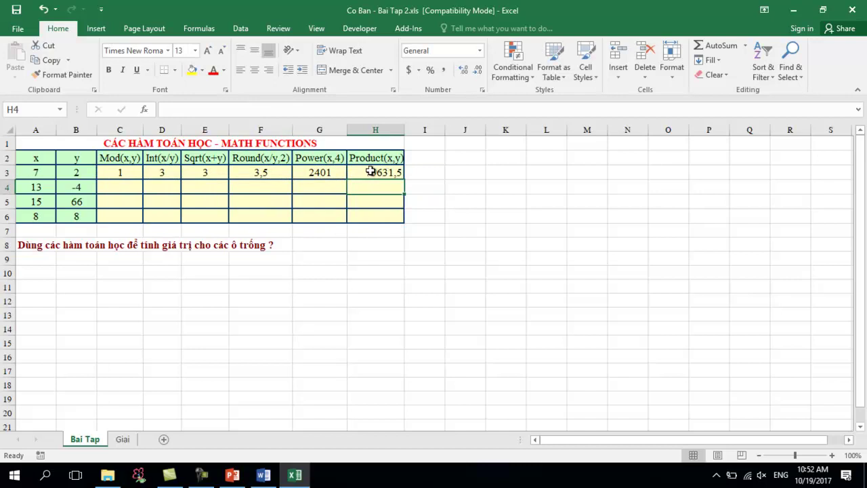
# Check the range in H3's product formula, then select the Product(x,y) header H2.
pyautogui.click(371, 172)
pyautogui.doubleClick(372, 171)
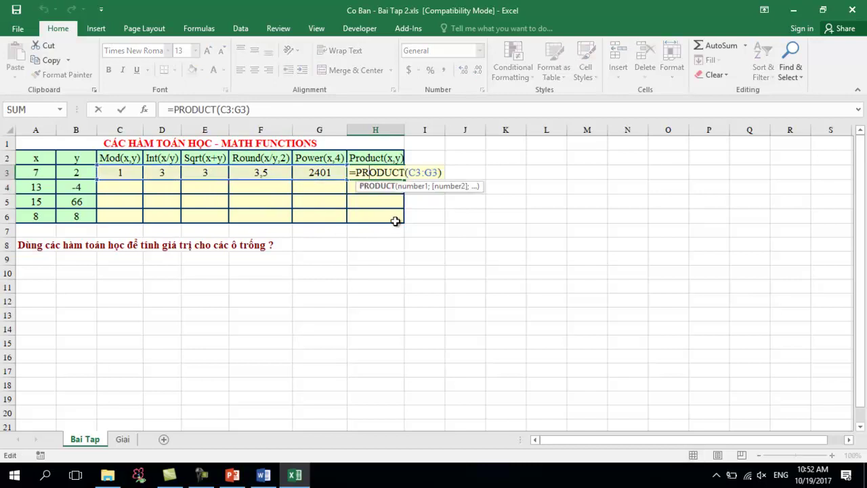
pyautogui.press('Escape')
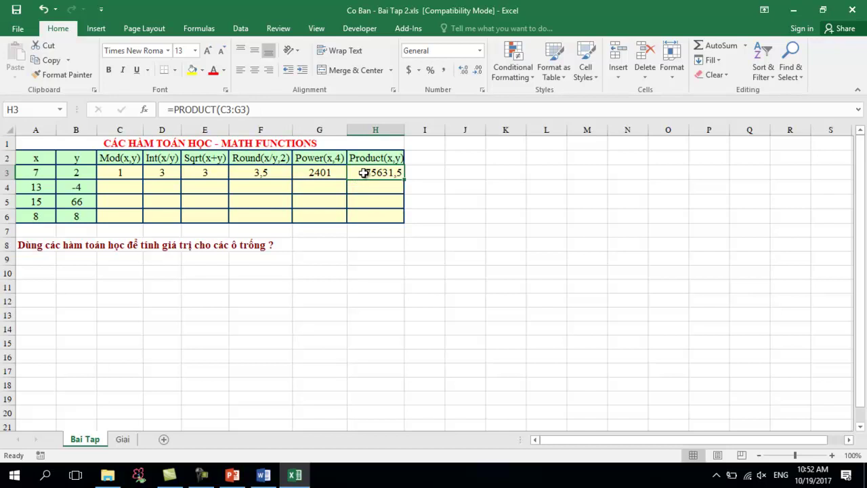
pyautogui.click(423, 173)
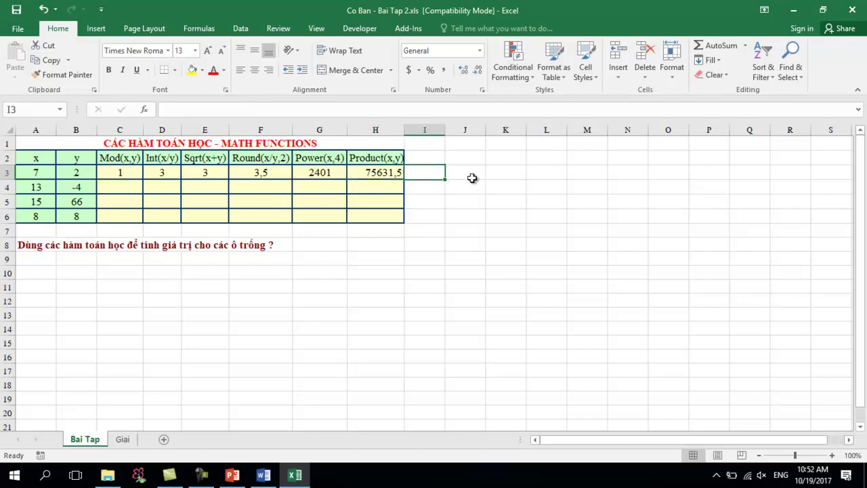
pyautogui.click(475, 174)
pyautogui.click(385, 158)
# Add a comment to header H2 noting that PRODUCT skips empty or text terms.
pyautogui.rightClick(386, 160)
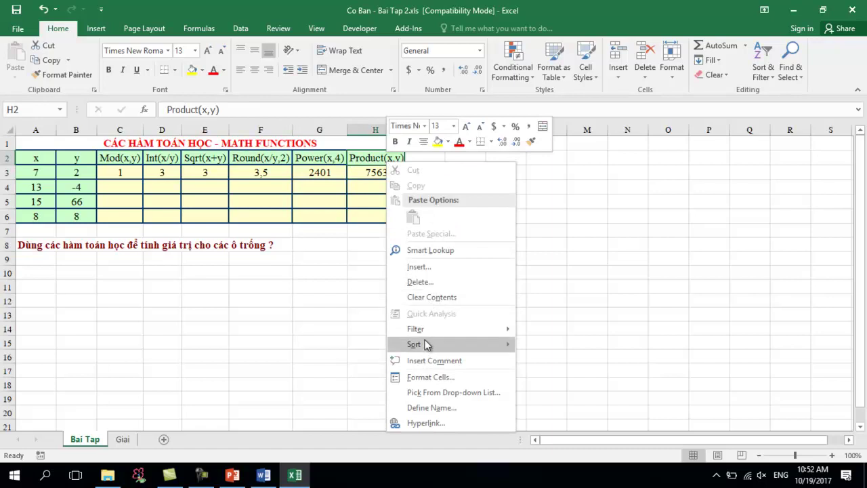
pyautogui.click(434, 360)
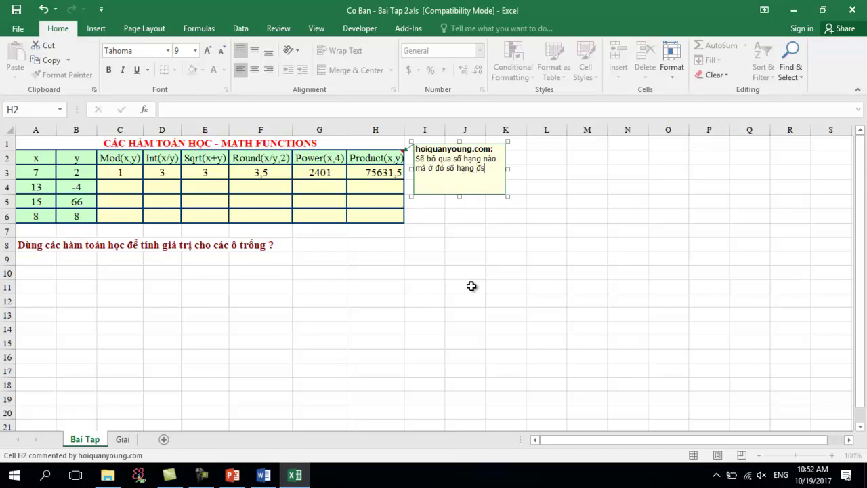
pyautogui.write('ỗng hoặc là kiểu chữ')
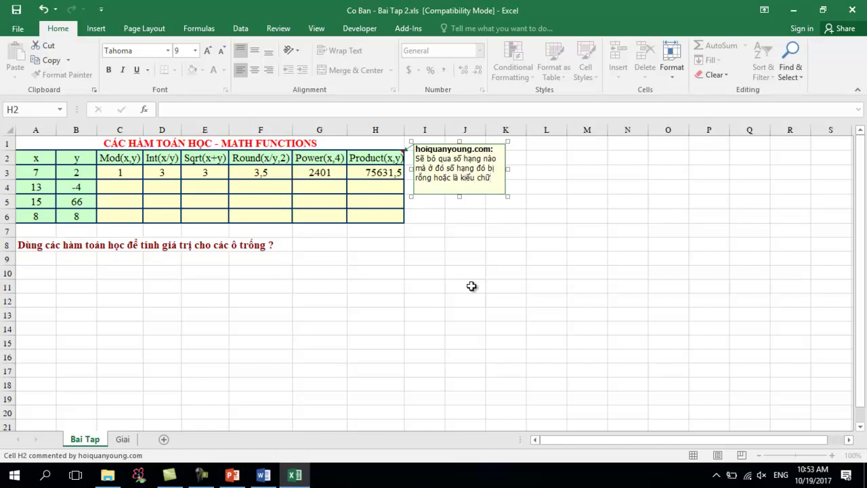
pyautogui.click(472, 285)
pyautogui.click(376, 176)
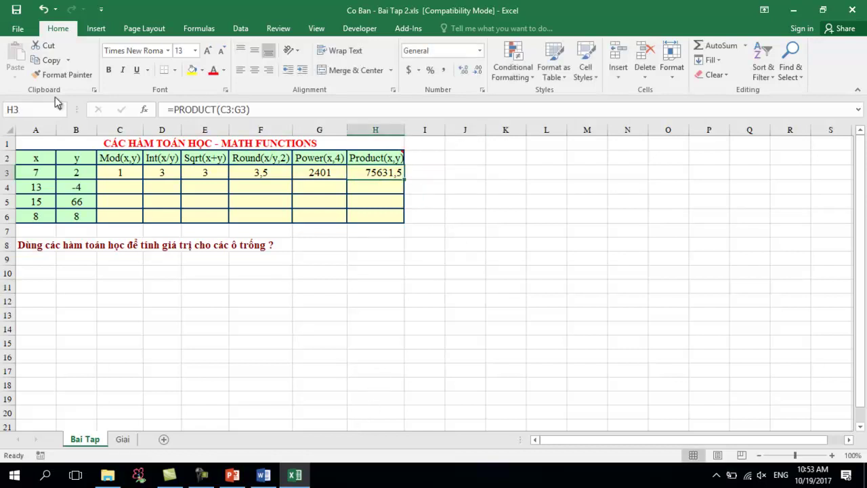
# Clear C3 and undo it, then empty D3 and review the C3–G3 formulas.
pyautogui.click(113, 171)
pyautogui.press('Delete')
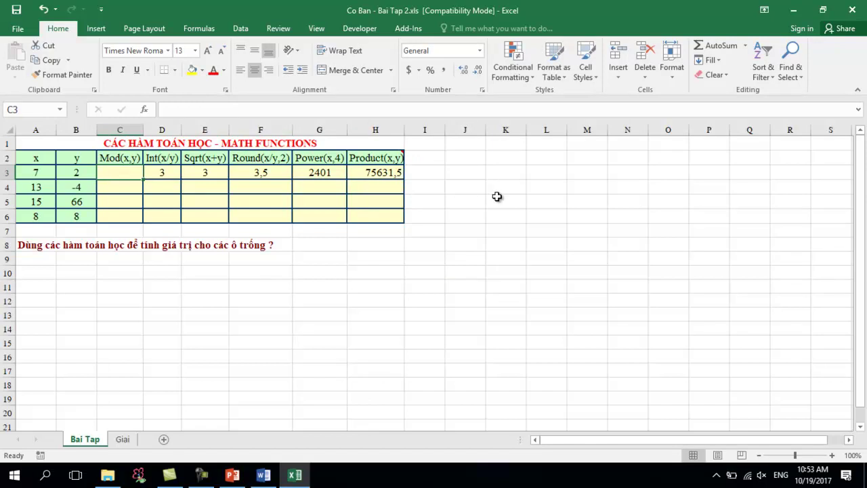
pyautogui.hotkey('ctrl', 'z')
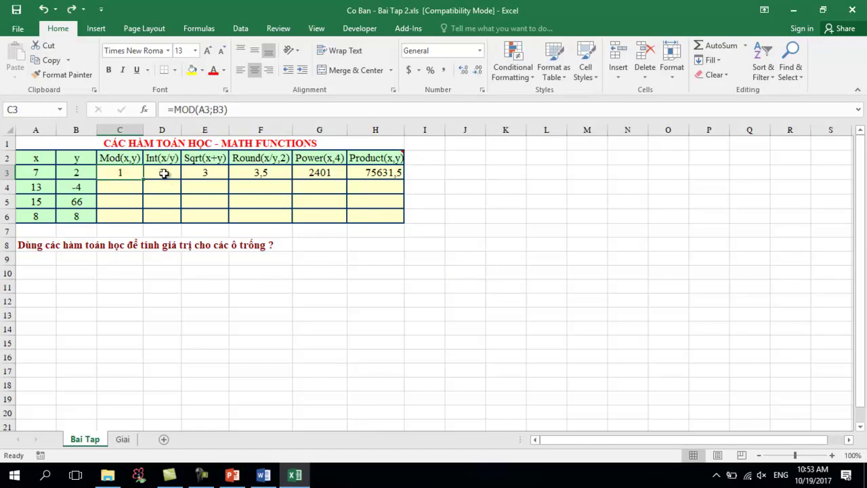
pyautogui.click(167, 173)
pyautogui.press('Delete')
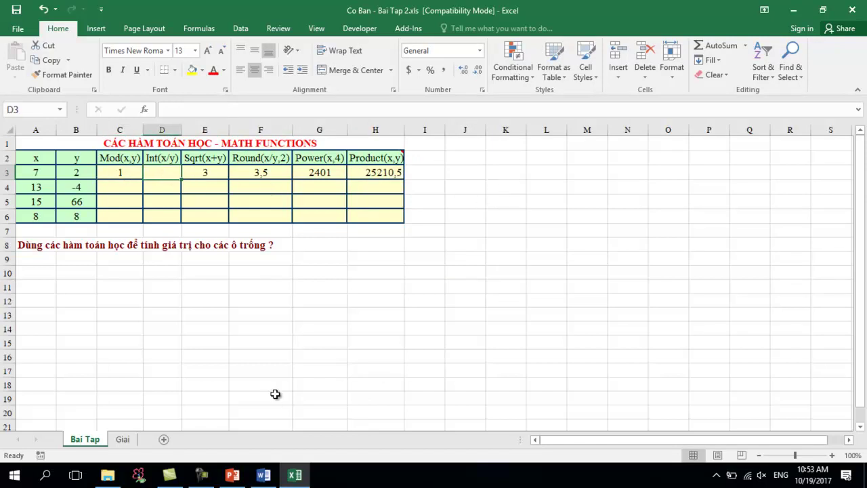
pyautogui.click(126, 178)
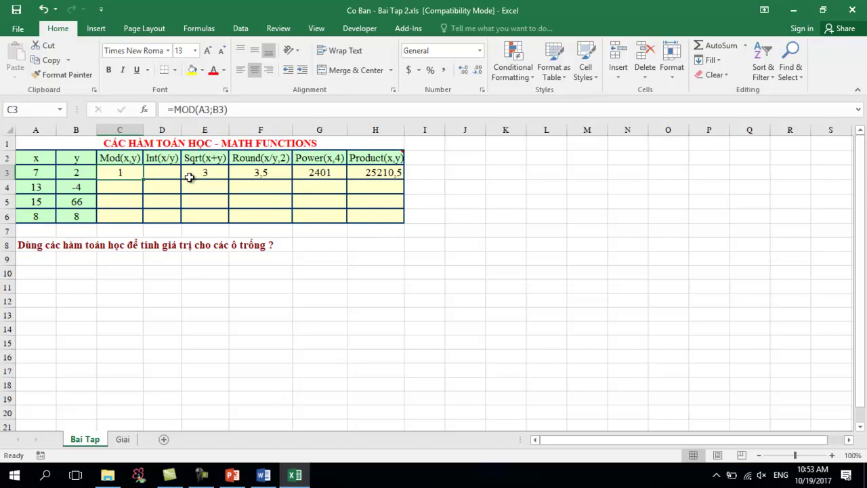
pyautogui.click(216, 177)
pyautogui.click(265, 178)
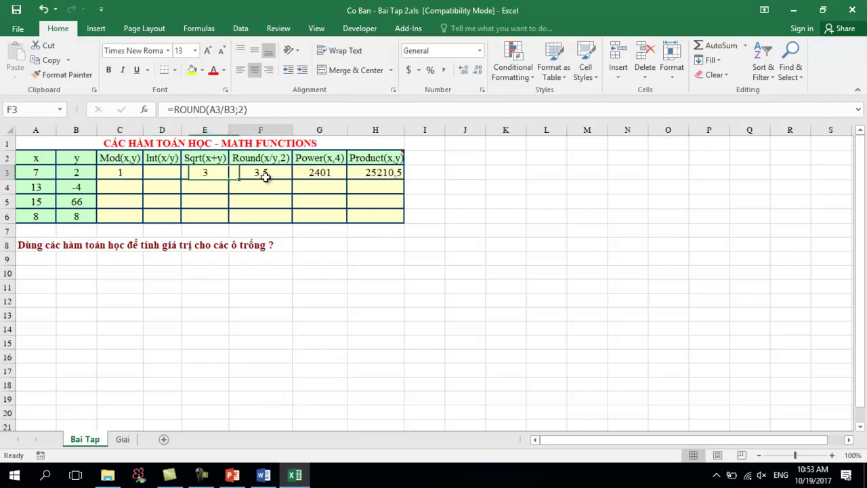
pyautogui.click(320, 173)
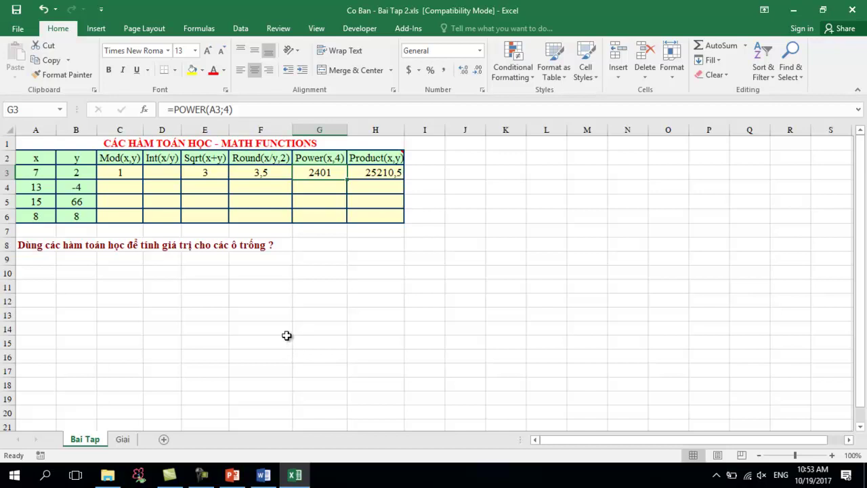
# Replace E3 with the text 'a' and confirm H3's product skips it.
pyautogui.click(166, 173)
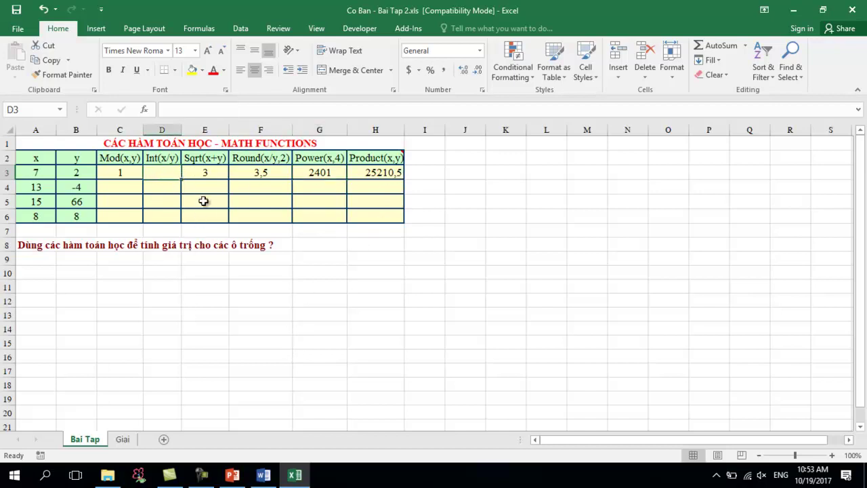
pyautogui.click(211, 174)
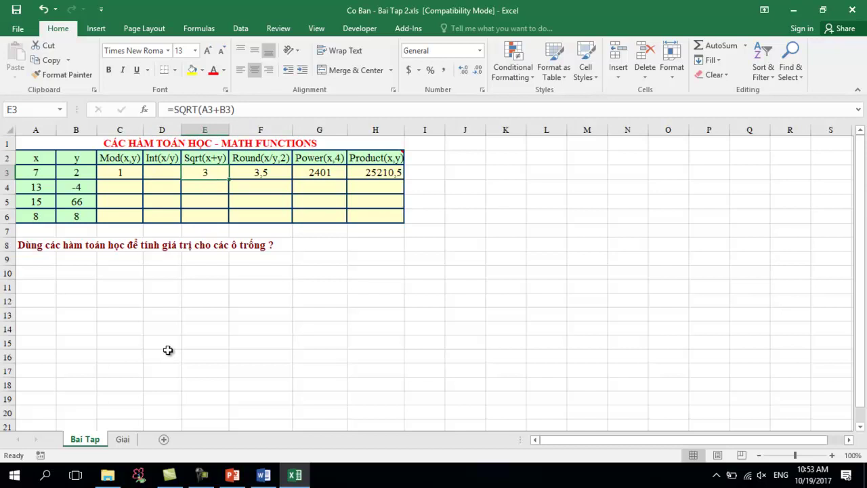
pyautogui.write('a')
pyautogui.press('Return')
pyautogui.press('Up')
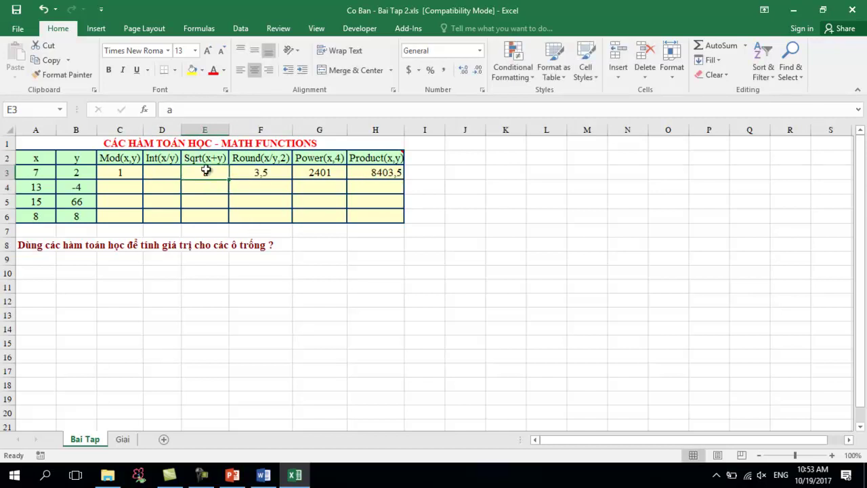
pyautogui.click(373, 172)
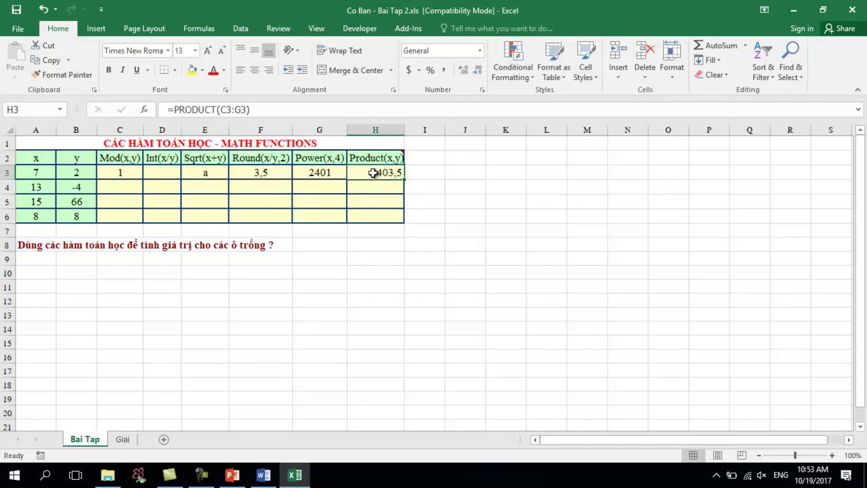
pyautogui.doubleClick(377, 174)
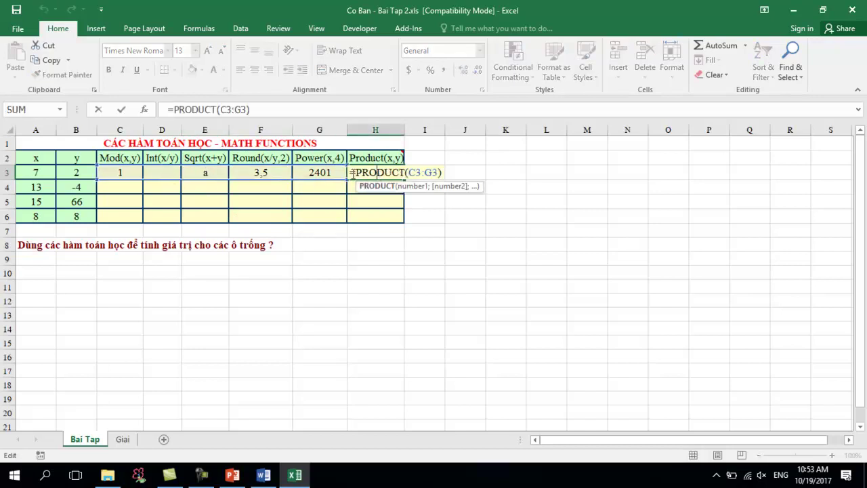
pyautogui.press('Escape')
pyautogui.moveTo(385, 156)
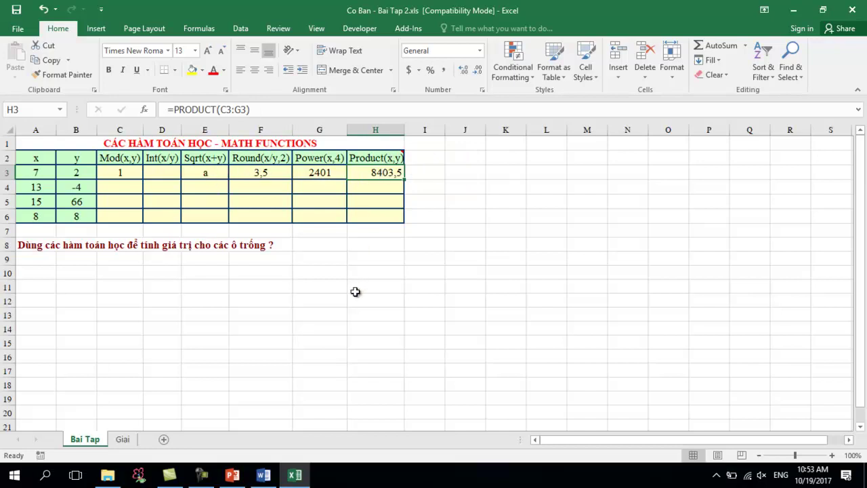
# Restore D3 to the value 3.
pyautogui.click(156, 173)
pyautogui.write('3')
pyautogui.hotkey('ctrl', 'Return')
pyautogui.press('Right')
# Put 3 back in E3 and fill the row 3 formulas down through row 6.
pyautogui.write('3')
pyautogui.hotkey('ctrl', 'Return')
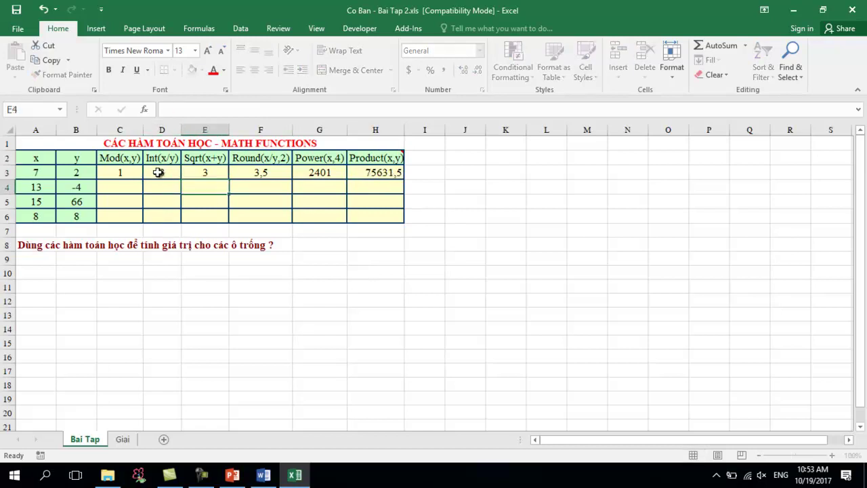
pyautogui.moveTo(117, 174); pyautogui.dragTo(257, 174)
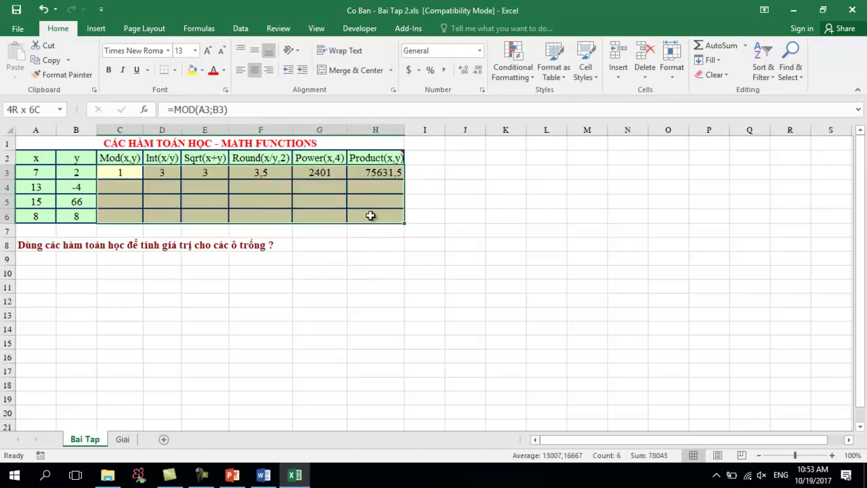
pyautogui.moveTo(369, 173); pyautogui.dragTo(370, 215)
pyautogui.hotkey('ctrl', 'd')
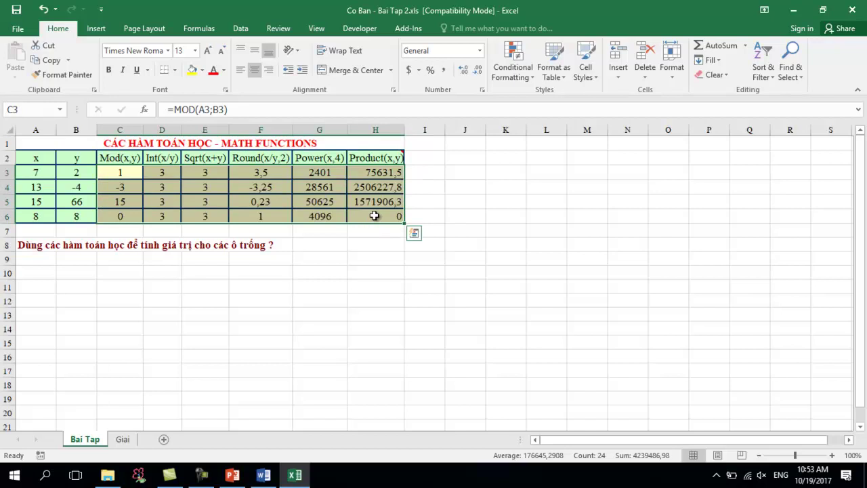
pyautogui.click(370, 215)
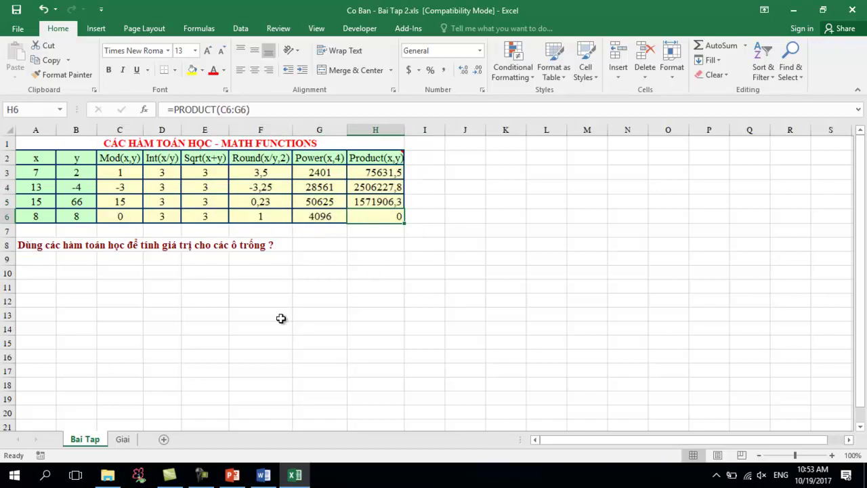
pyautogui.click(368, 190)
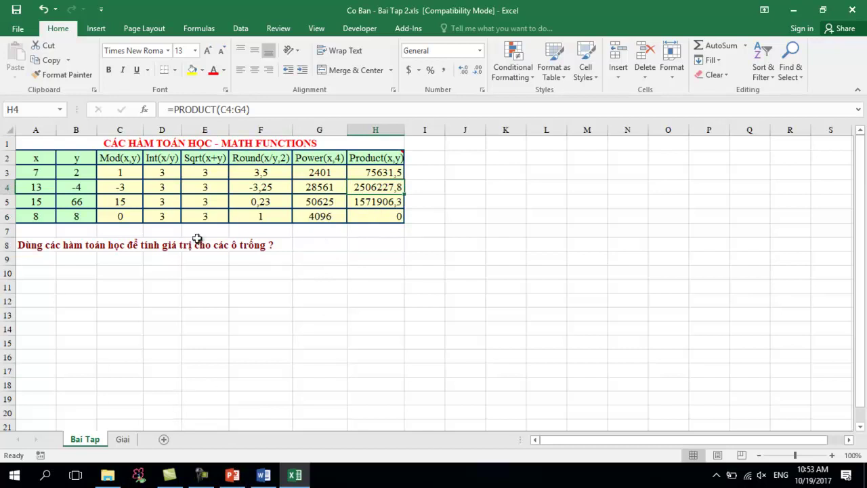
# Clear the C3:H6 answers, close Bai Tap 2, and open Co Ban - Bai Tap 3.xls.
pyautogui.moveTo(119, 173); pyautogui.dragTo(359, 214)
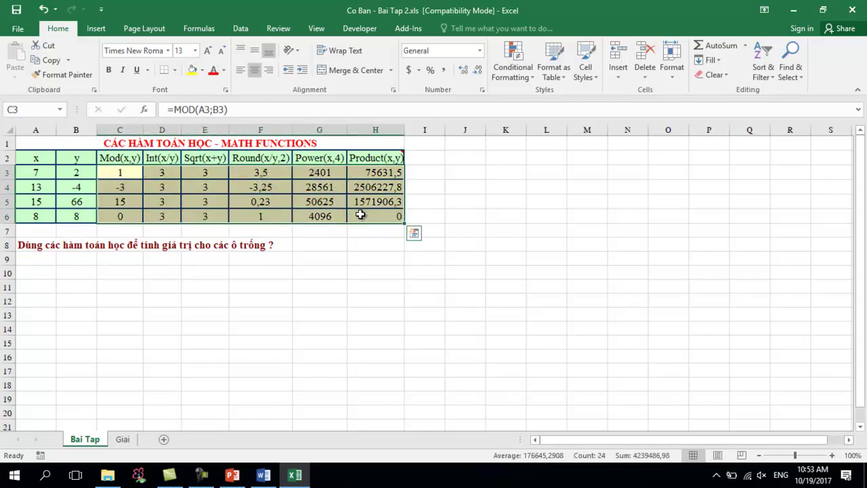
pyautogui.press('Delete')
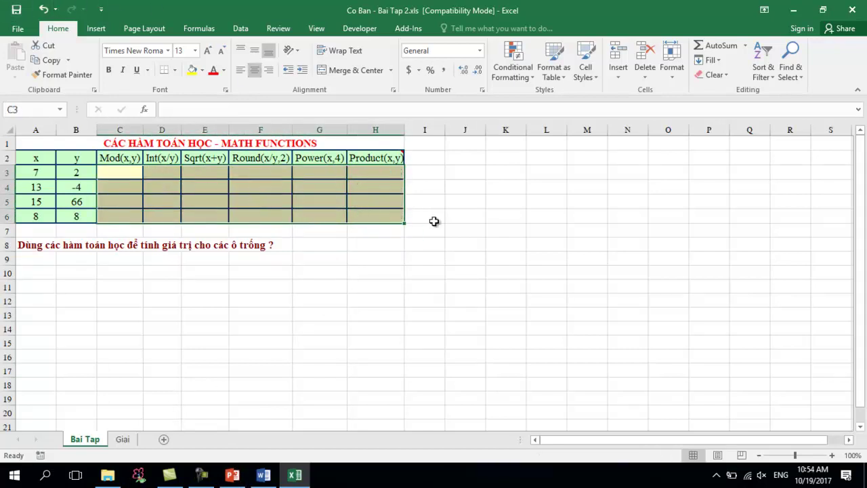
pyautogui.click(855, 12)
pyautogui.click(114, 477)
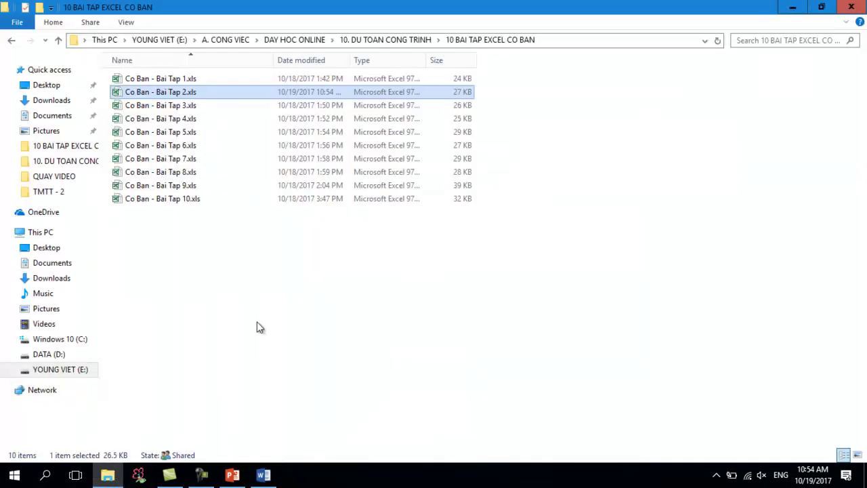
pyautogui.doubleClick(197, 107)
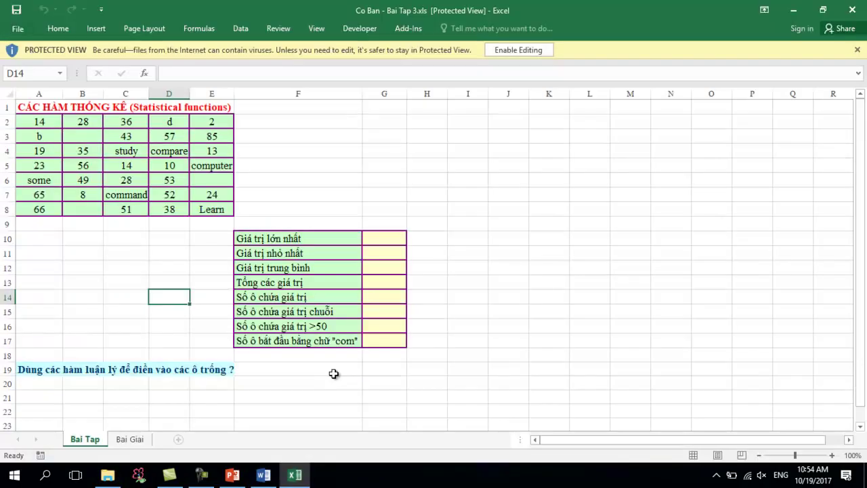
# Enable editing and enter =MAX(A2:E8) in G10, giving 85.
pyautogui.click(521, 50)
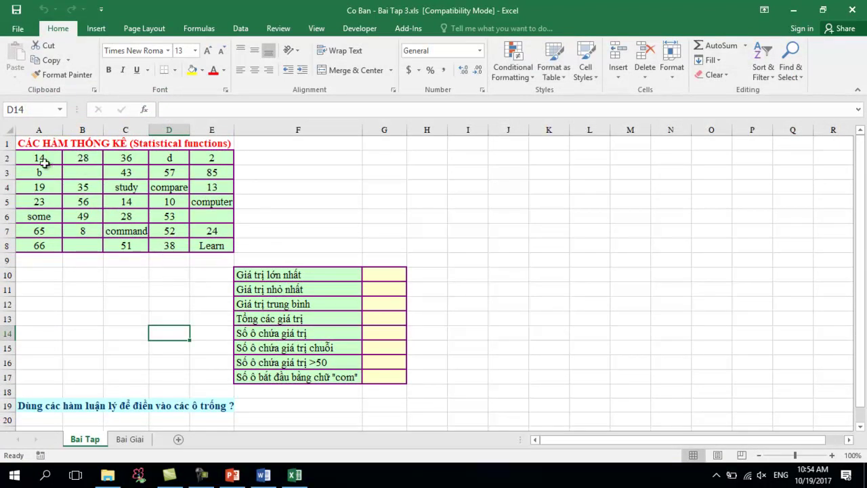
pyautogui.moveTo(42, 163); pyautogui.dragTo(212, 245)
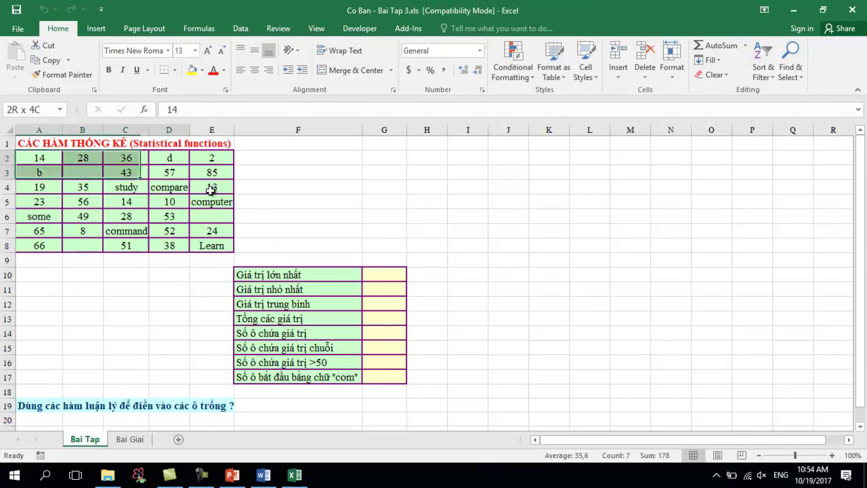
pyautogui.click(417, 218)
pyautogui.click(384, 274)
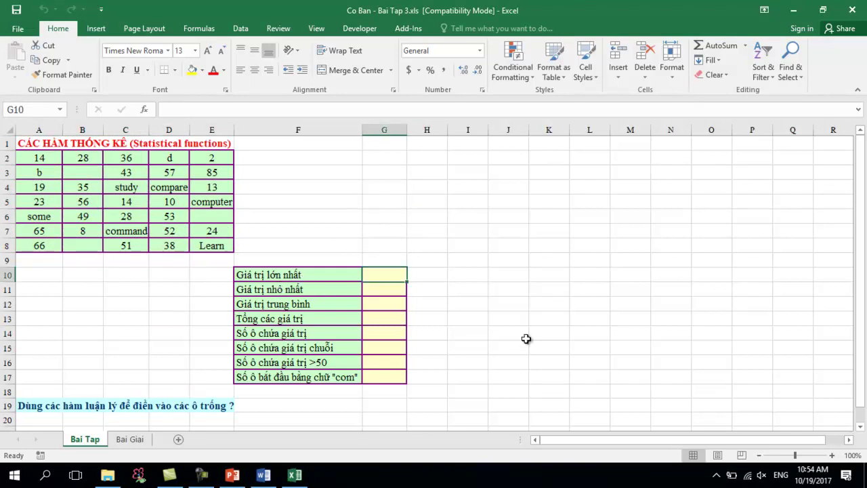
pyautogui.write('=ma')
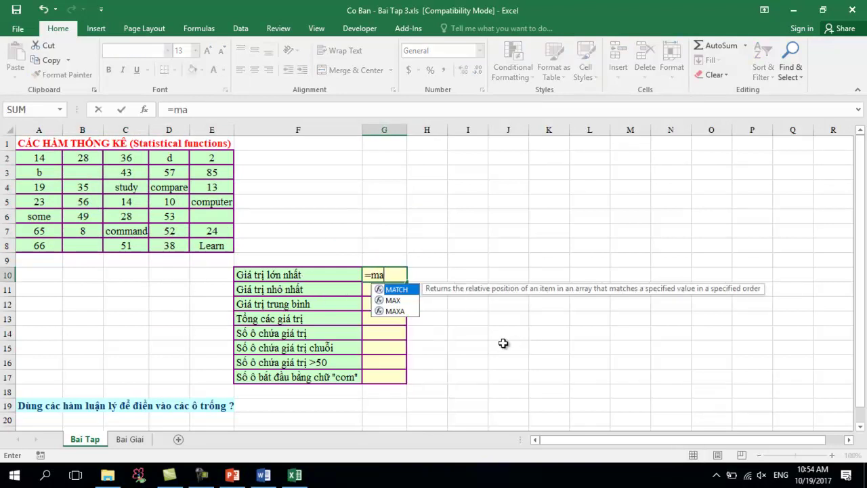
pyautogui.press('Down')
pyautogui.press('Tab')
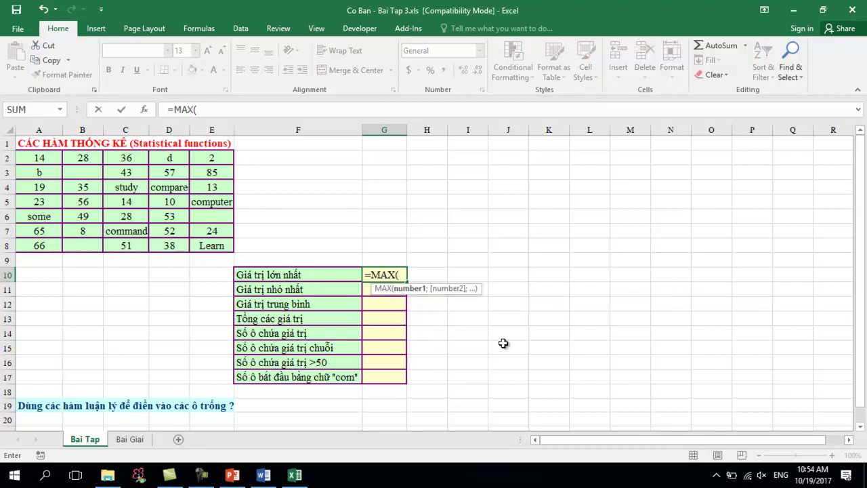
pyautogui.click(39, 166)
pyautogui.moveTo(39, 168); pyautogui.dragTo(233, 252)
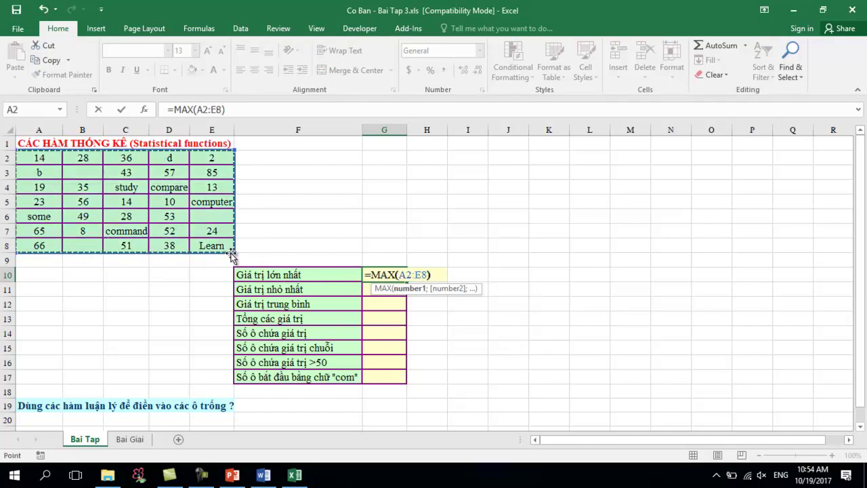
pyautogui.press('Return')
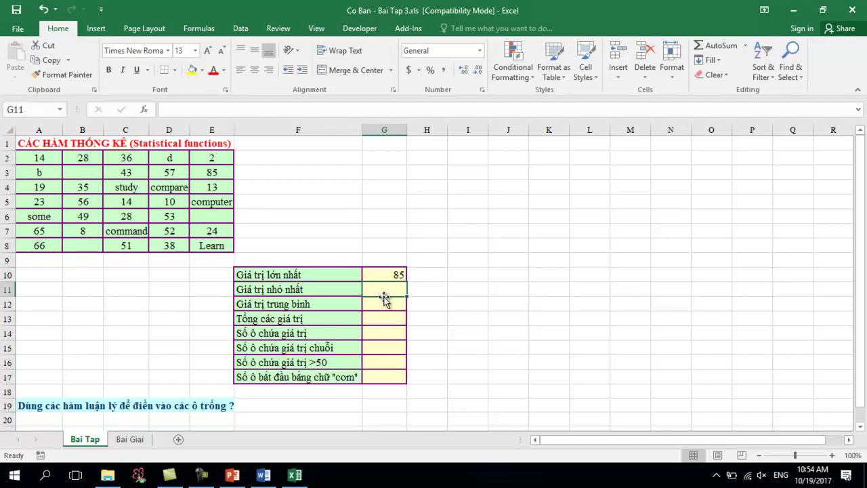
# Enter =MIN(A2:E8) in G11 and =AVERAGE(A2:E8) in G12, giving 2 and 36.
pyautogui.write('=min')
pyautogui.press('Tab')
pyautogui.moveTo(51, 158); pyautogui.dragTo(214, 240)
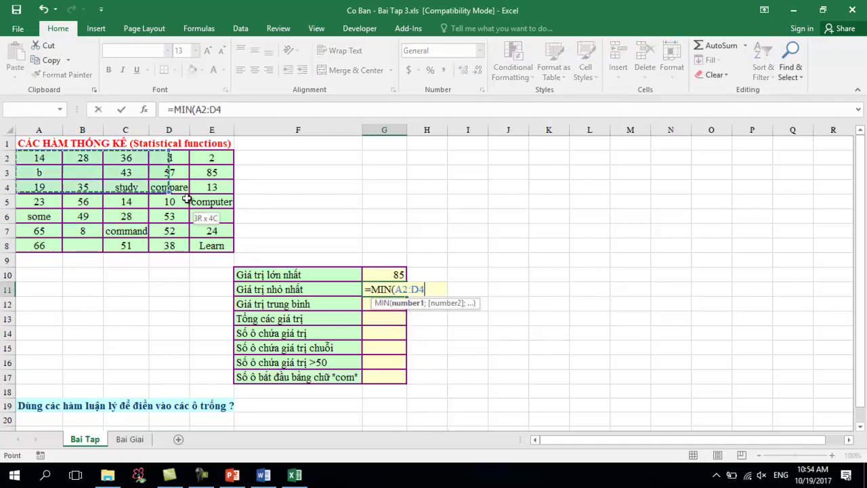
pyautogui.press('Return')
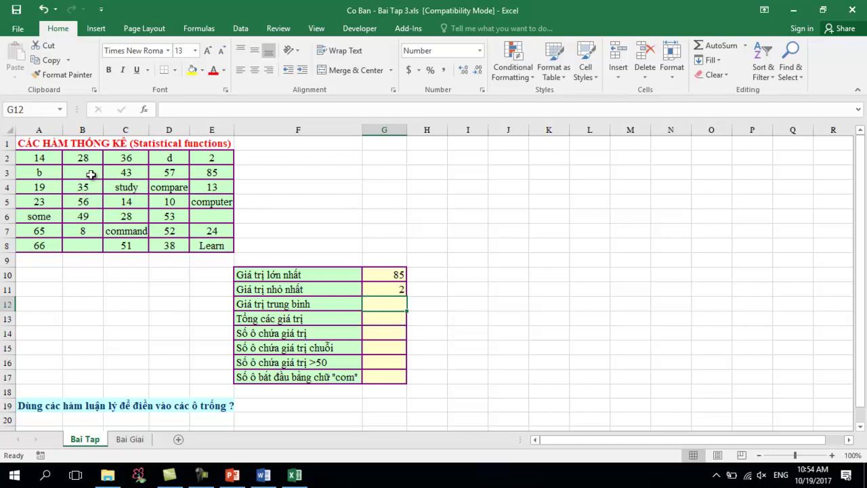
pyautogui.click(92, 174)
pyautogui.click(396, 310)
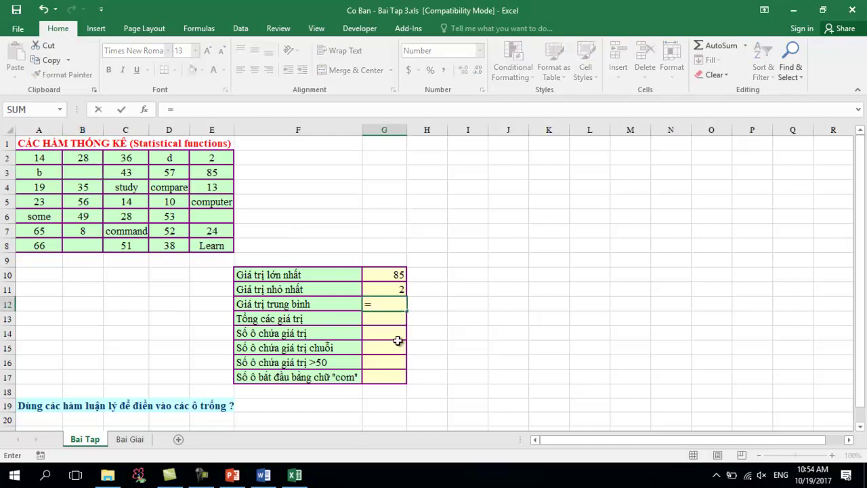
pyautogui.write('ave')
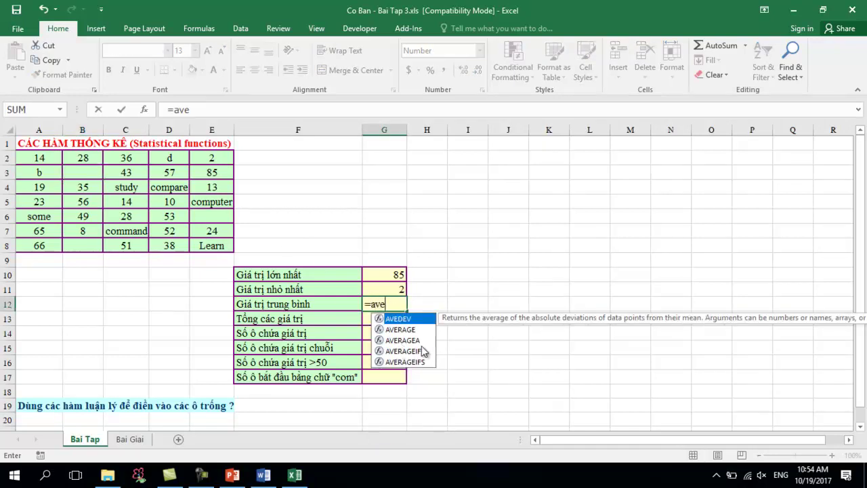
pyautogui.doubleClick(411, 329)
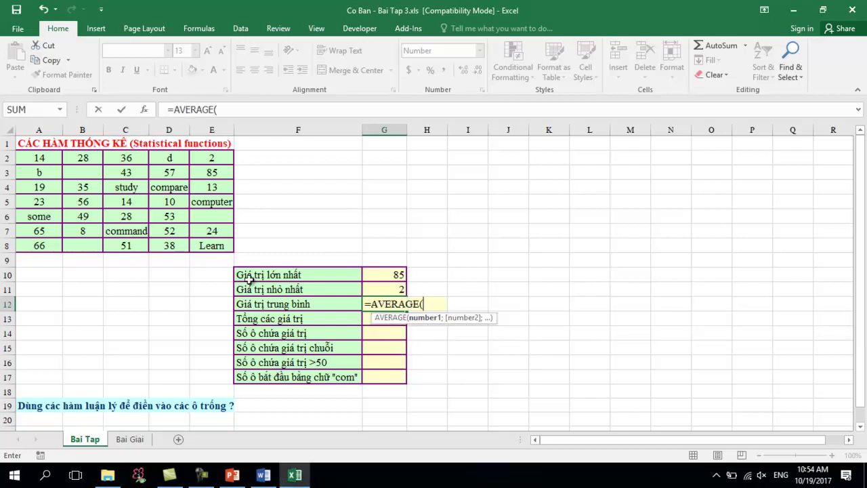
pyautogui.moveTo(37, 158); pyautogui.dragTo(208, 244)
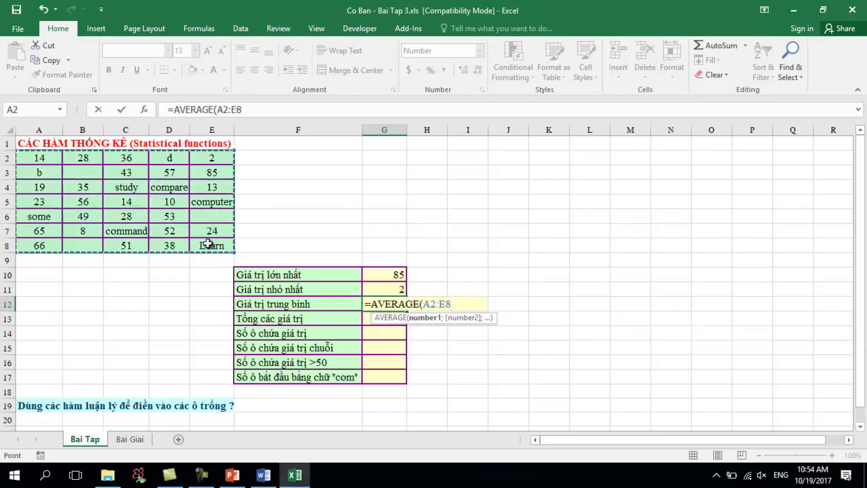
pyautogui.press('Return')
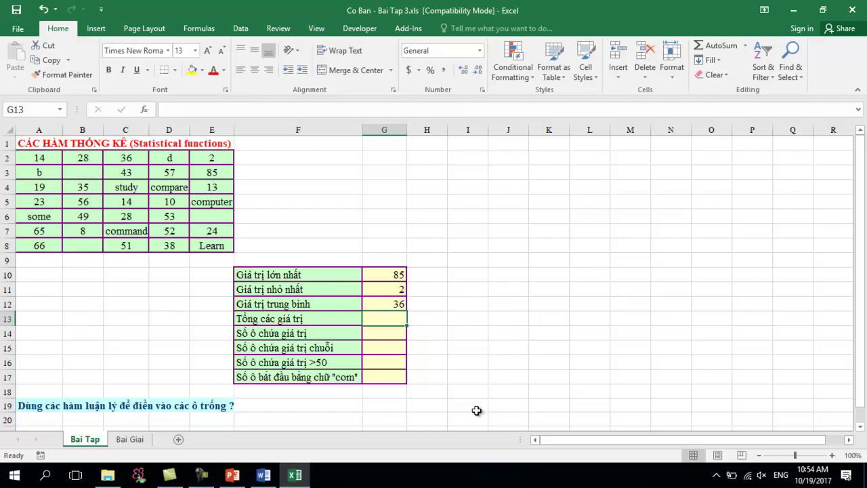
# Enter =SUM(A2:E8) in G13 and =COUNT(A2:E8) in G14, giving 869 and 24.
pyautogui.write('=sum')
pyautogui.press('Tab')
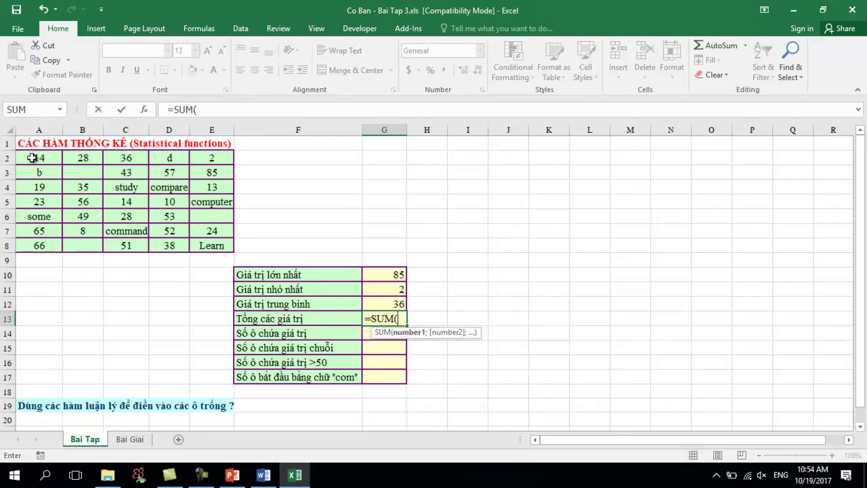
pyautogui.moveTo(32, 157); pyautogui.dragTo(215, 248)
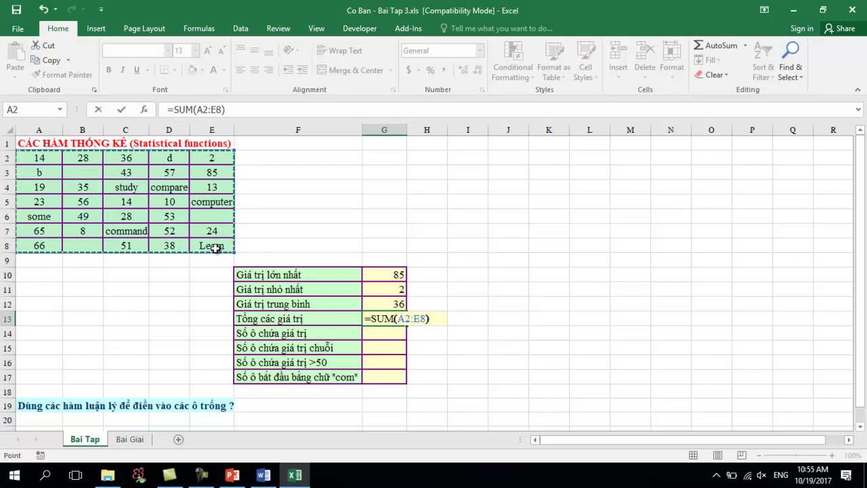
pyautogui.press('Return')
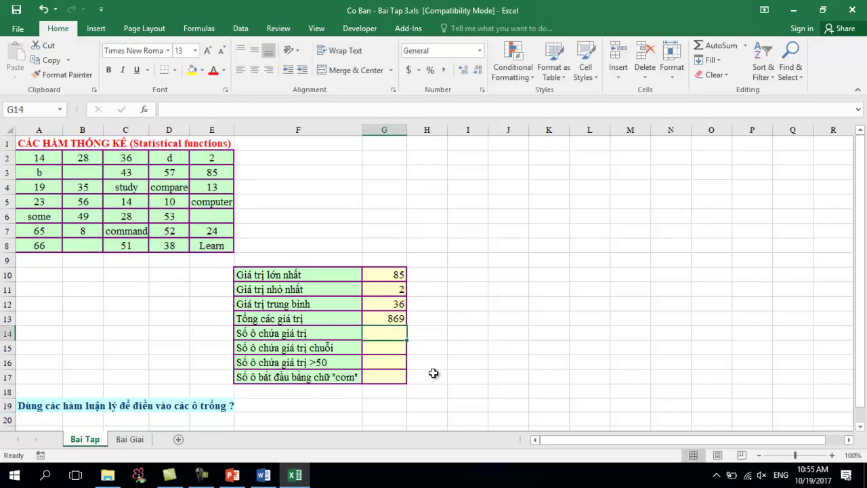
pyautogui.write('=count')
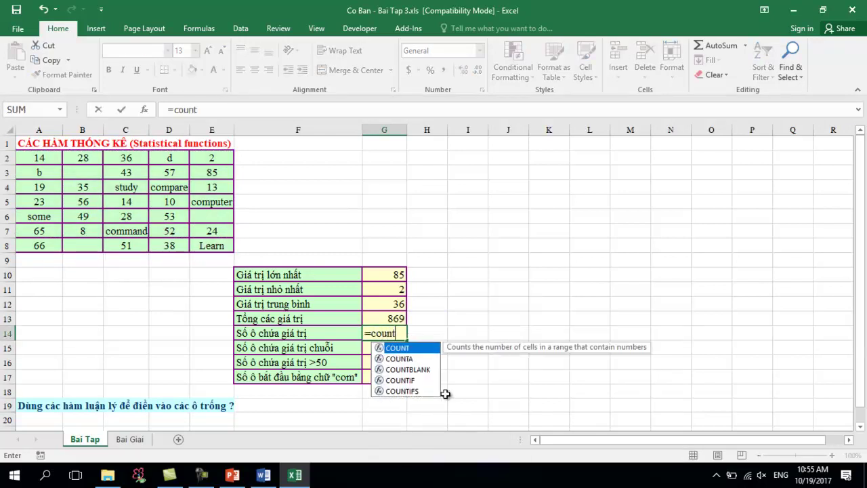
pyautogui.press('Tab')
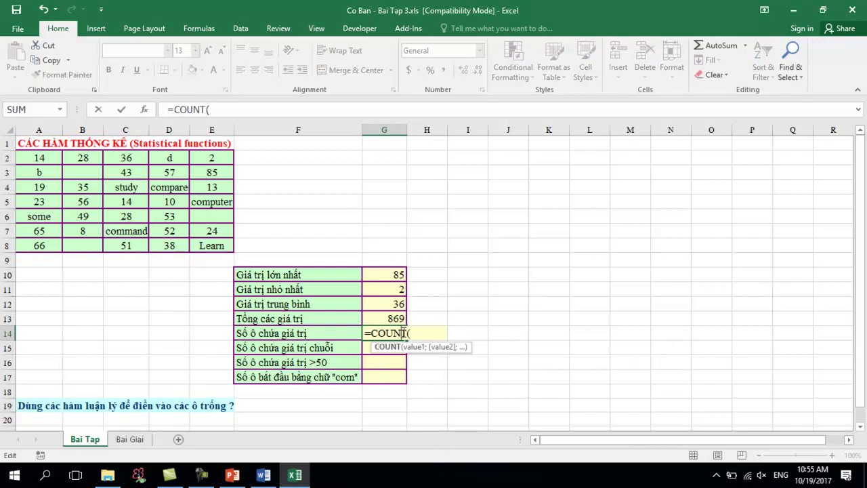
pyautogui.moveTo(30, 160)
pyautogui.mouseDown()
pyautogui.moveTo(86, 174)
pyautogui.moveTo(226, 245)
pyautogui.mouseUp()
pyautogui.press('Return')
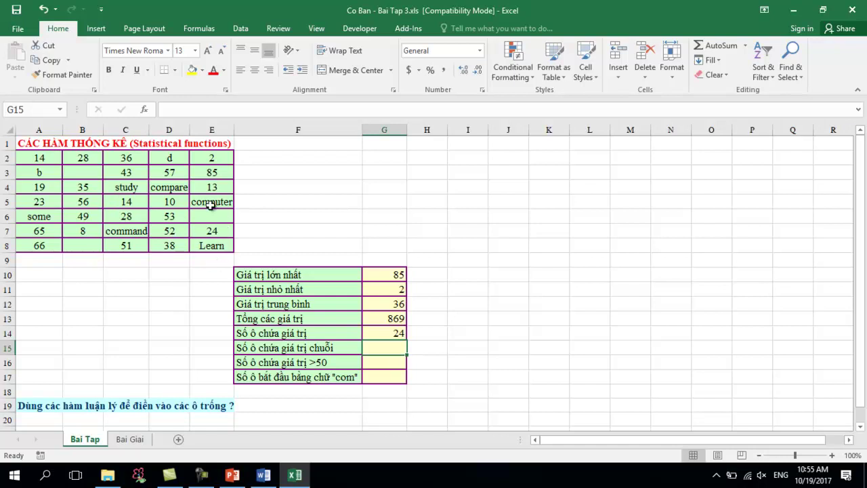
# Point out the text cells A6, C4, D4, E5, C7 and E8 that COUNT ignores.
pyautogui.click(34, 214)
pyautogui.click(126, 187)
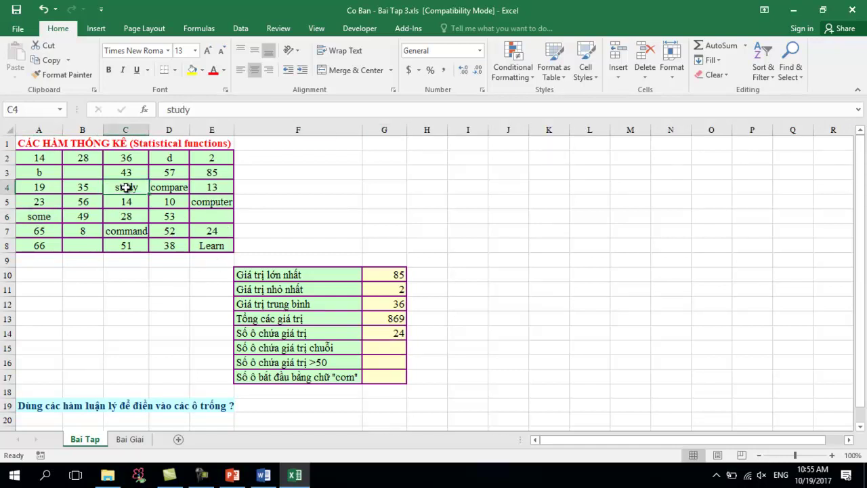
pyautogui.click(169, 186)
pyautogui.click(213, 201)
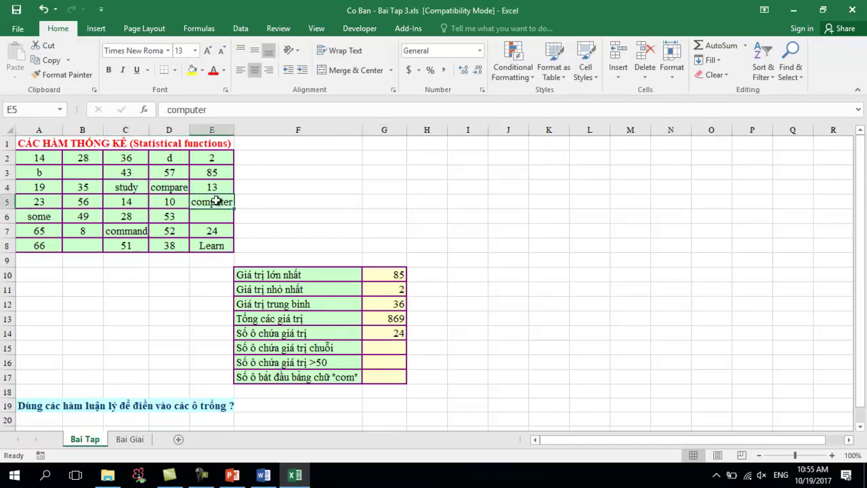
pyautogui.click(141, 230)
pyautogui.click(212, 245)
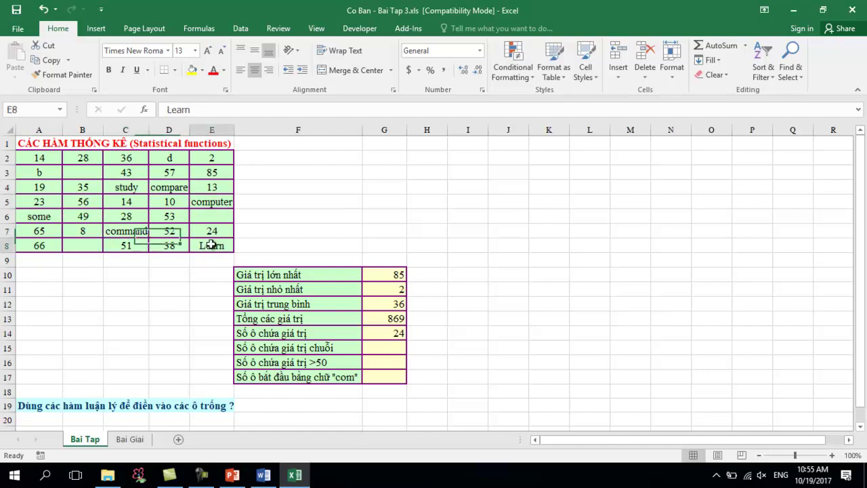
# Enter =COUNTA(A2:E8)-G14 in G15, giving a text-cell count of 8.
pyautogui.click(370, 350)
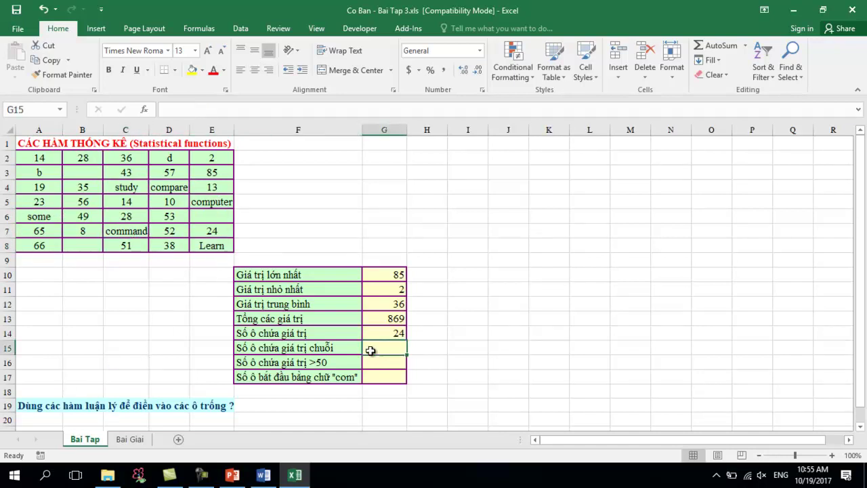
pyautogui.write('=count')
pyautogui.press('Down')
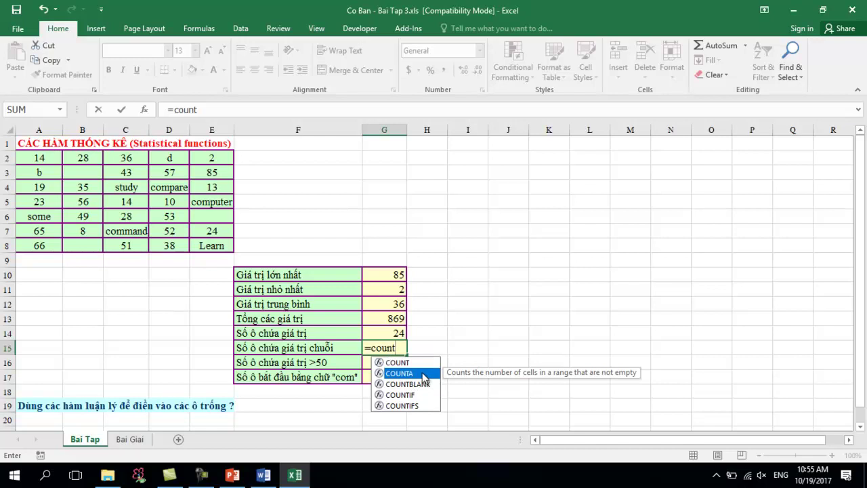
pyautogui.doubleClick(424, 377)
pyautogui.moveTo(35, 157); pyautogui.dragTo(230, 245)
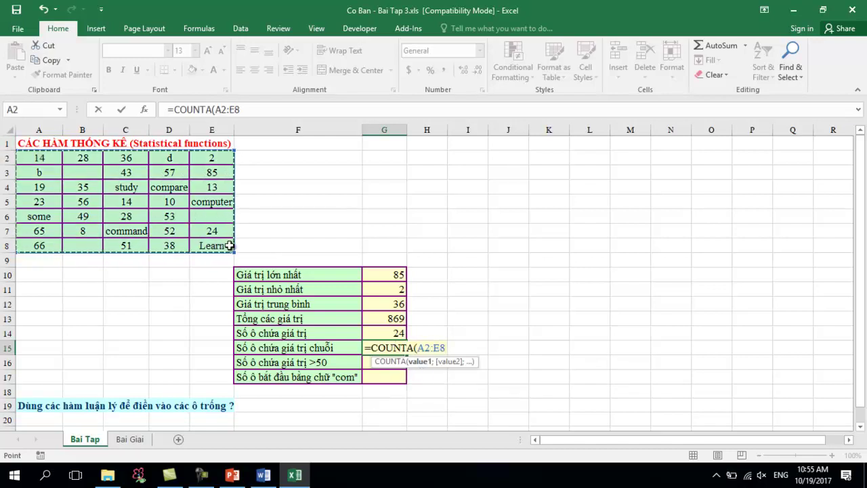
pyautogui.write(')-')
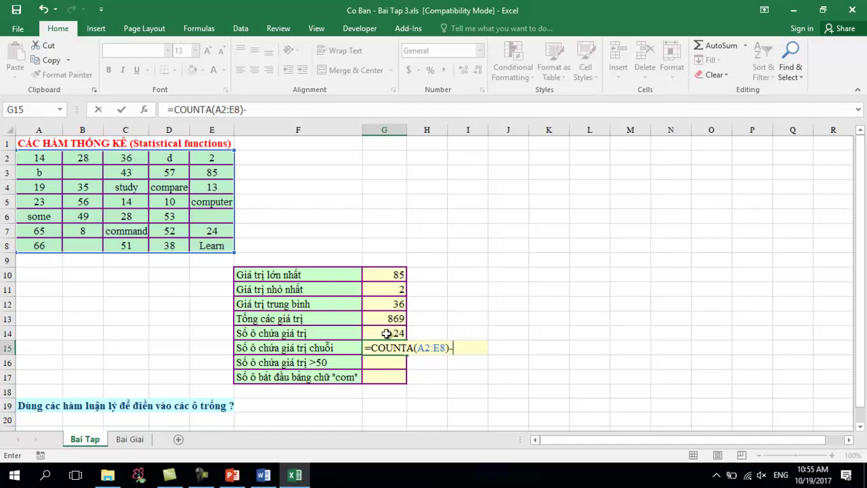
pyautogui.click(394, 330)
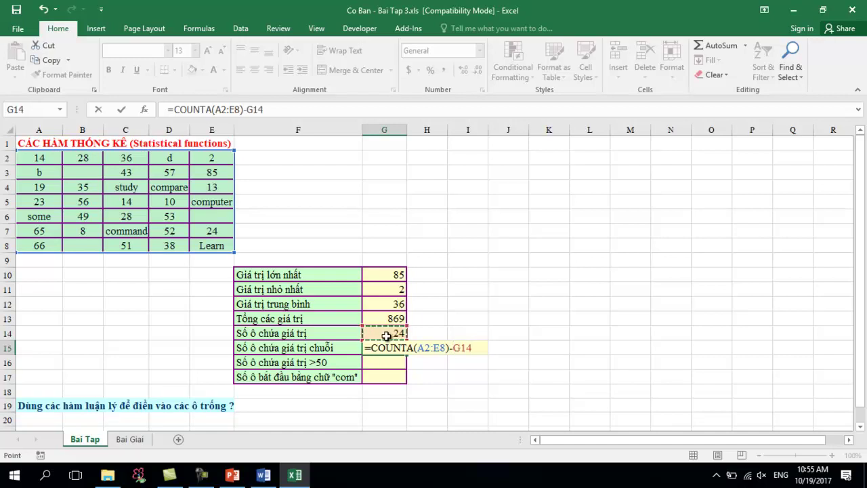
pyautogui.press('Return')
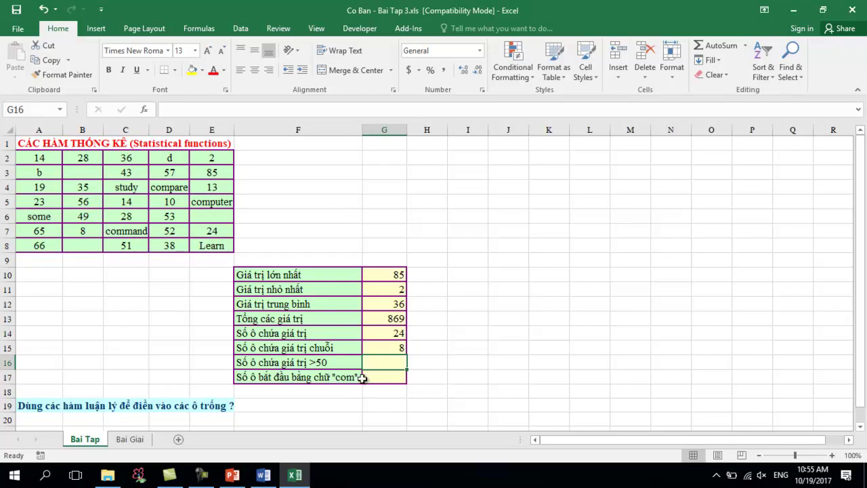
# Enter =COUNTIF(A2:E8;">50") in G16 to count values above 50.
pyautogui.write('=count')
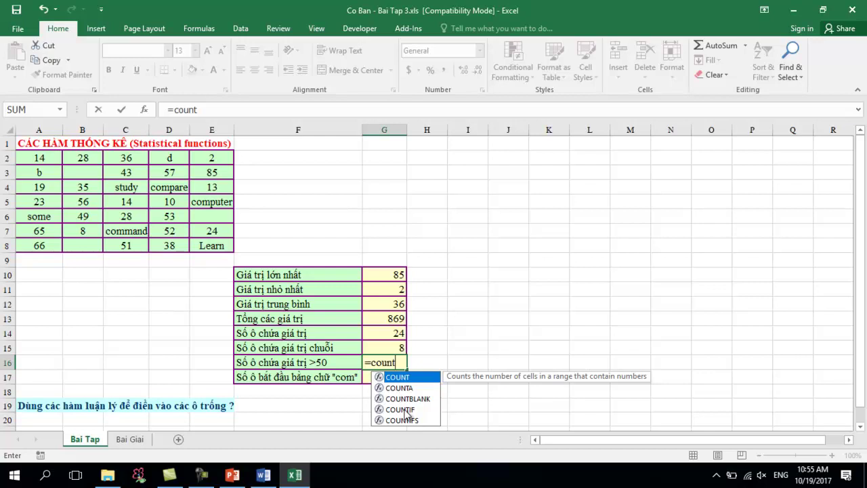
pyautogui.doubleClick(401, 409)
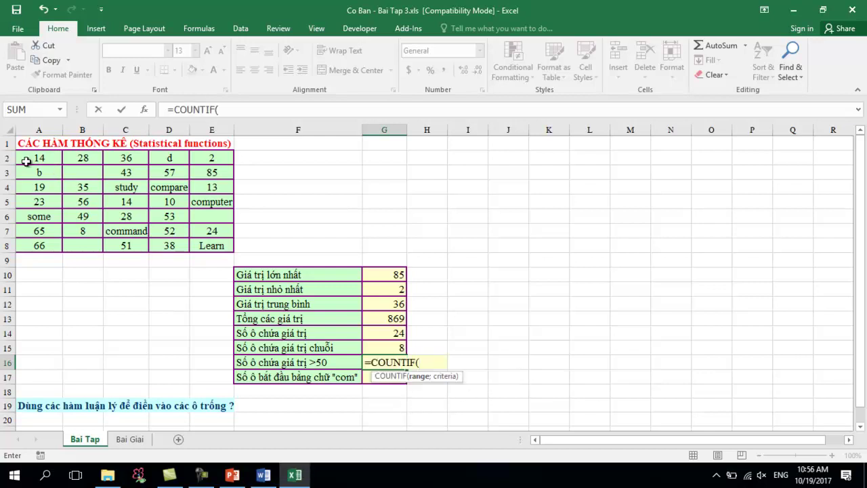
pyautogui.moveTo(22, 154); pyautogui.dragTo(204, 245)
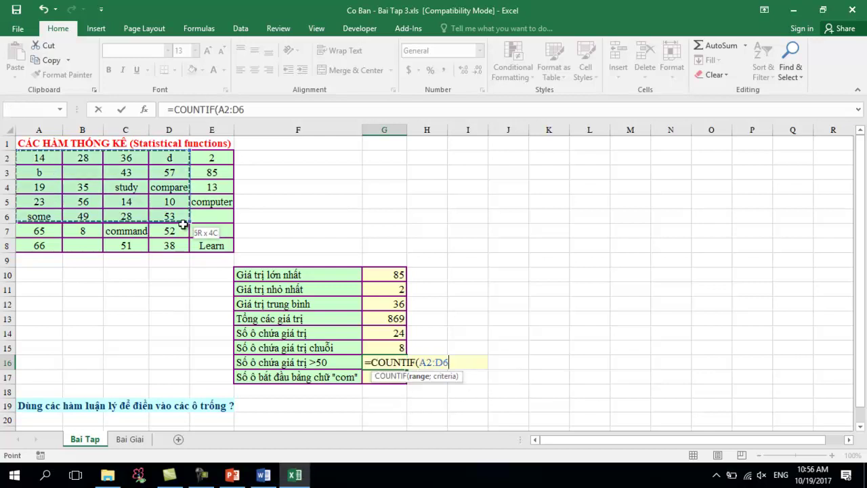
pyautogui.write(';">50')
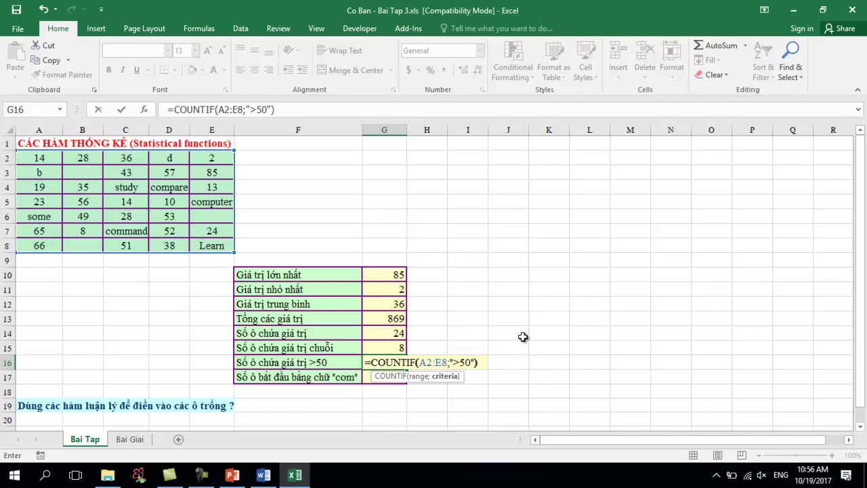
pyautogui.press('Return')
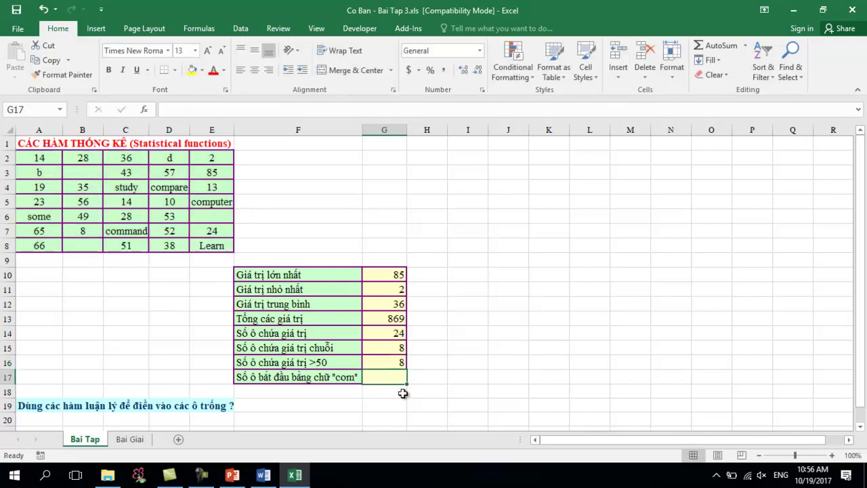
# Point out command, compare and computer, then enter =COUNTIF(A2:E8;"com*") in G17, giving 3.
pyautogui.click(112, 229)
pyautogui.click(175, 188)
pyautogui.click(208, 204)
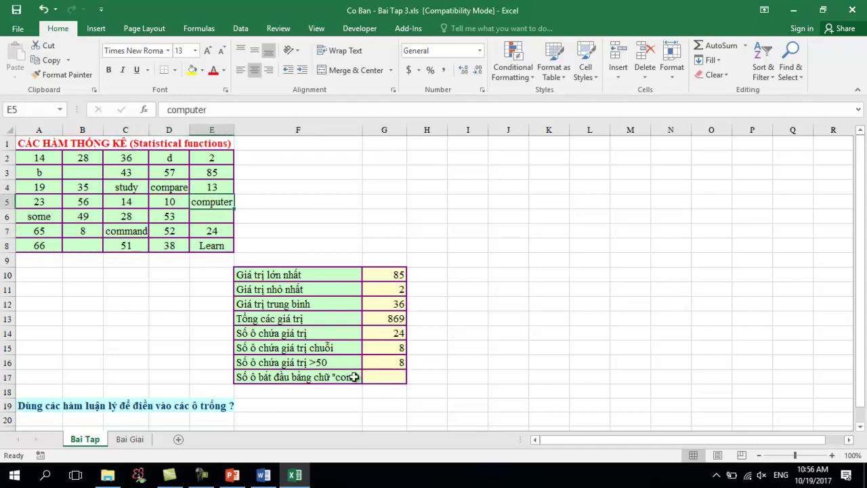
pyautogui.click(393, 377)
pyautogui.write('=count')
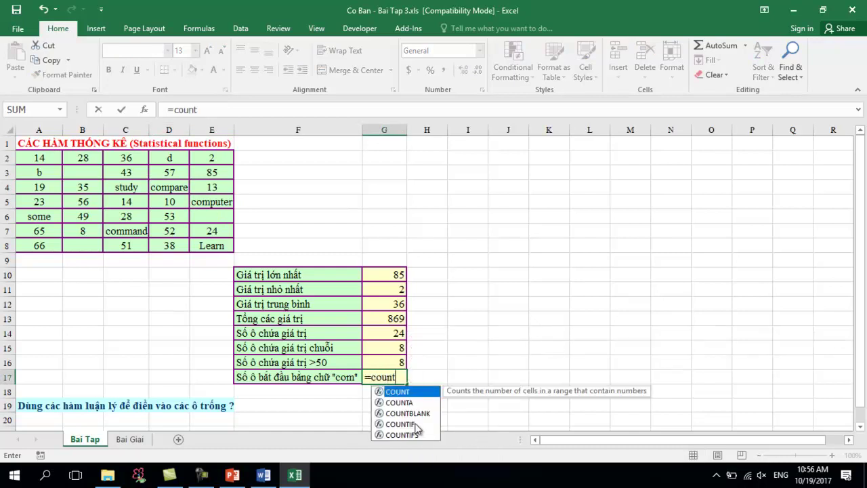
pyautogui.doubleClick(417, 424)
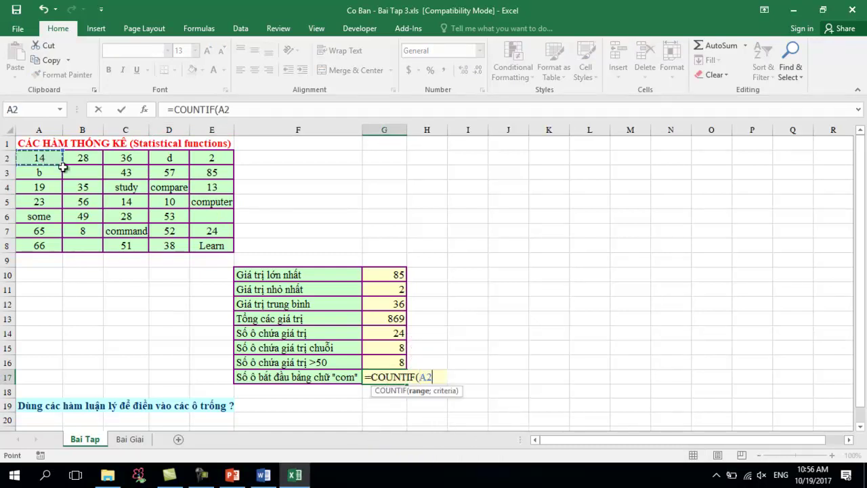
pyautogui.moveTo(42, 160); pyautogui.dragTo(212, 242)
pyautogui.write(';"')
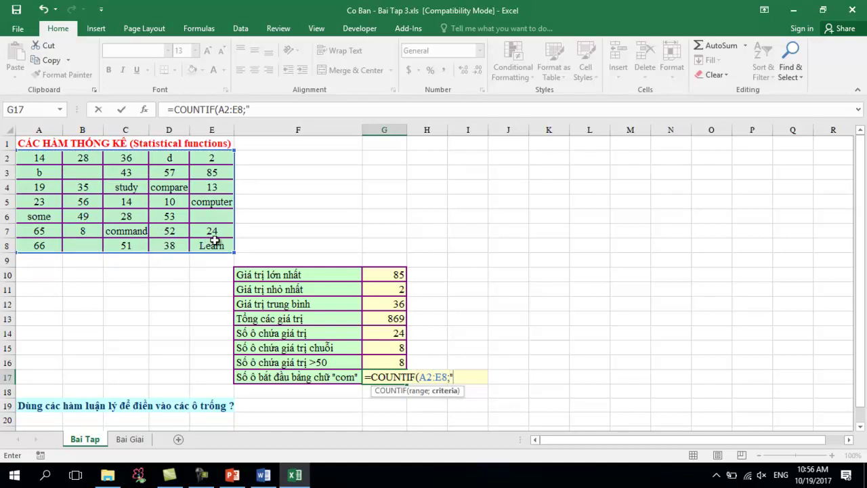
pyautogui.write('com*"')
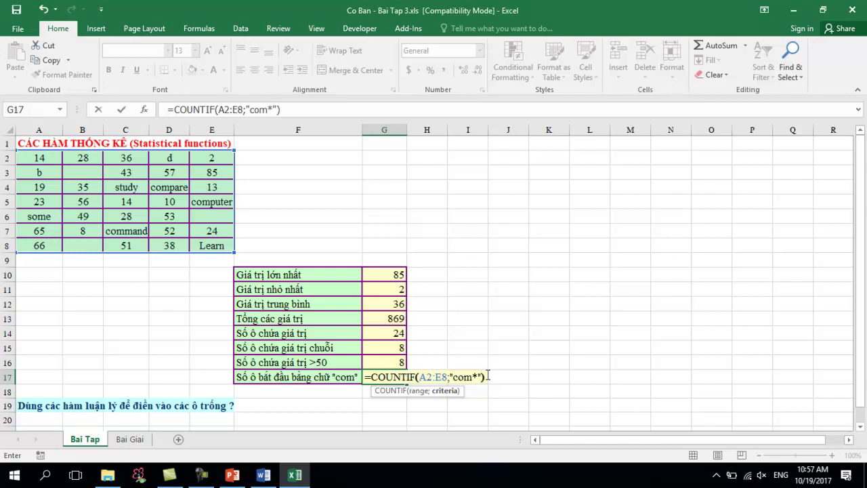
pyautogui.press('Return')
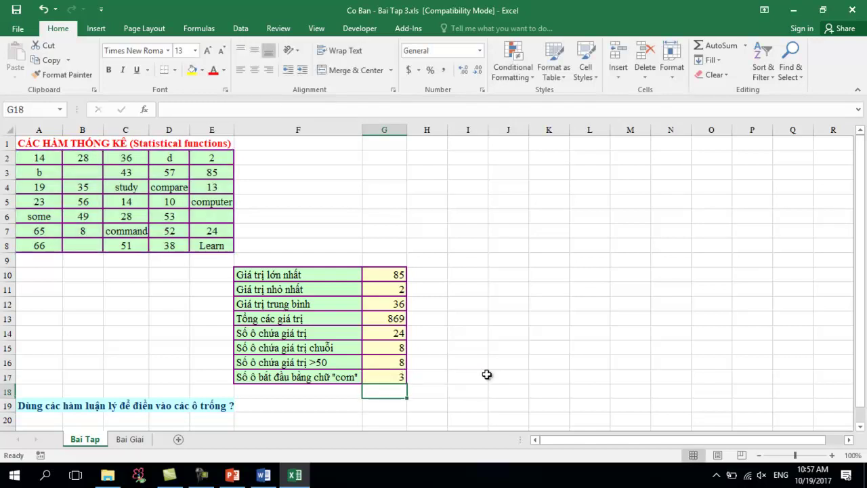
# Review G17's formula, then clear all the answers in G10:G17.
pyautogui.click(398, 376)
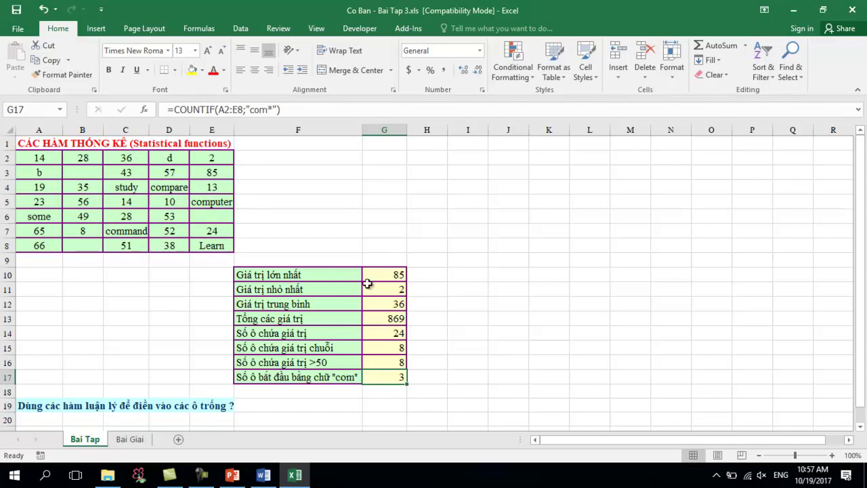
pyautogui.moveTo(384, 273); pyautogui.dragTo(387, 376)
pyautogui.press('Delete')
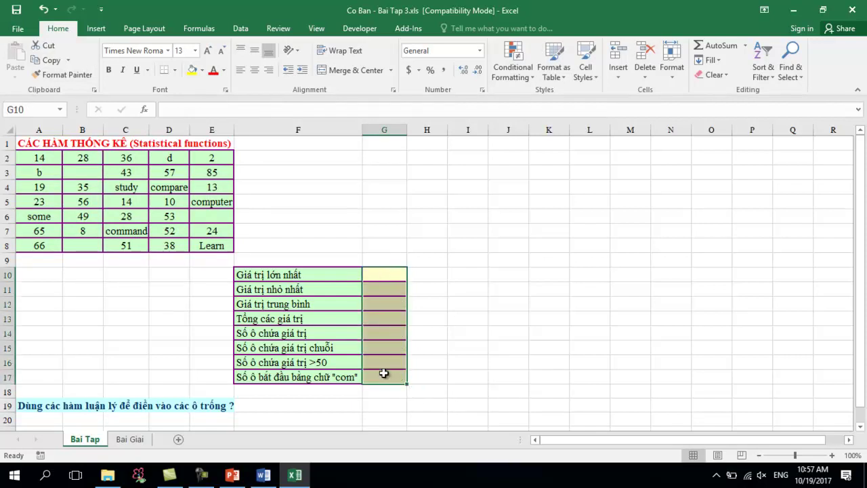
# Glance at the Bai Giai sheet, save and close Bai Tap 3, then open Co Ban - Bai Tap 4.xls.
pyautogui.click(135, 442)
pyautogui.click(89, 440)
pyautogui.click(16, 9)
pyautogui.click(852, 10)
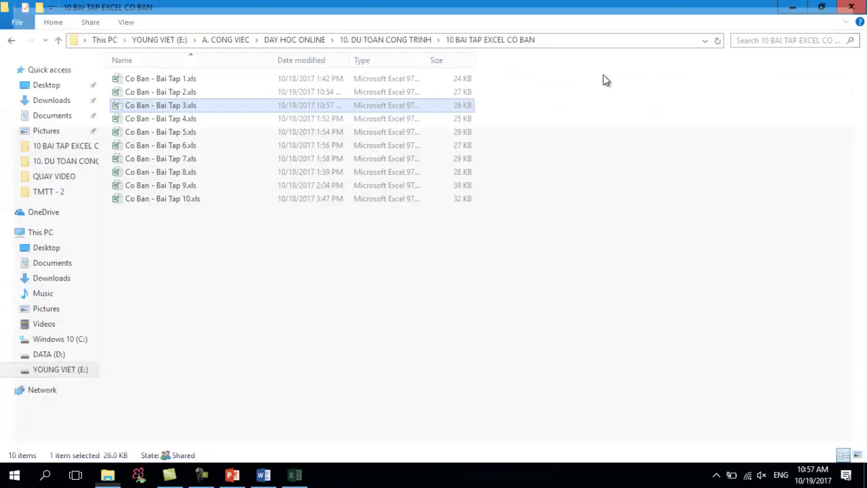
pyautogui.click(186, 120)
pyautogui.doubleClick(186, 120)
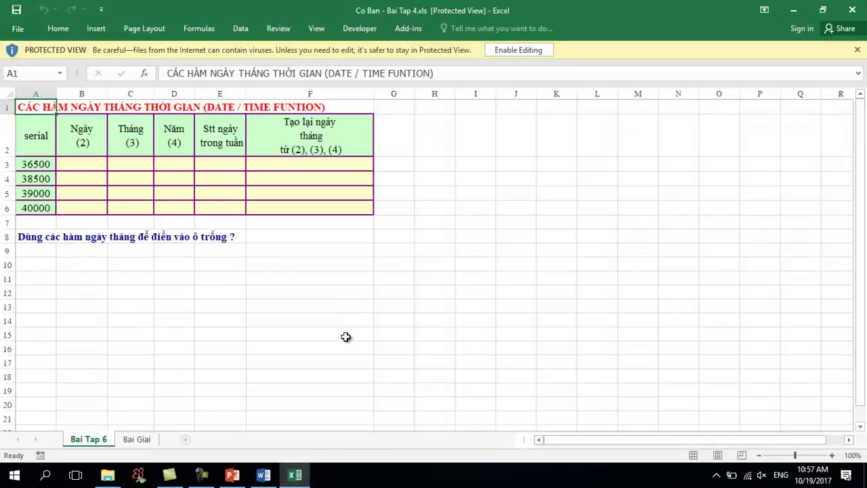
# Enable editing on Bai Tap 4 and inspect serial 36500 in A3 beside the Ngày cell B3.
pyautogui.click(504, 50)
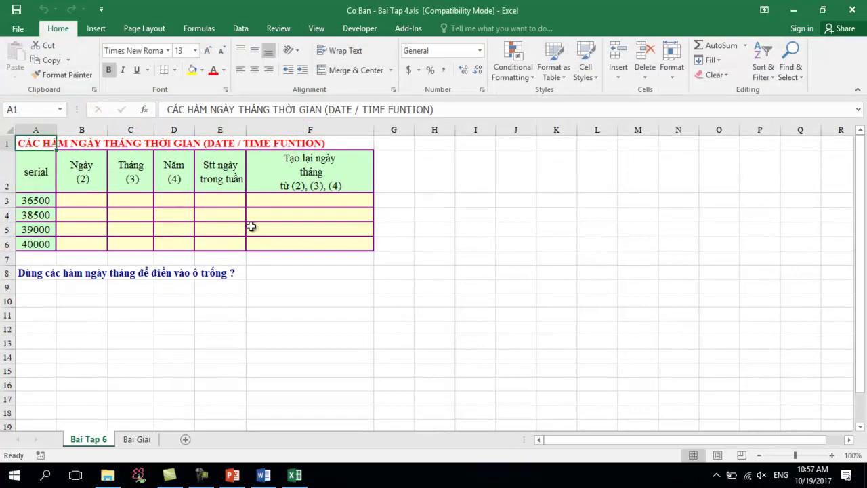
pyautogui.click(143, 441)
pyautogui.click(95, 441)
pyautogui.click(88, 201)
pyautogui.click(42, 200)
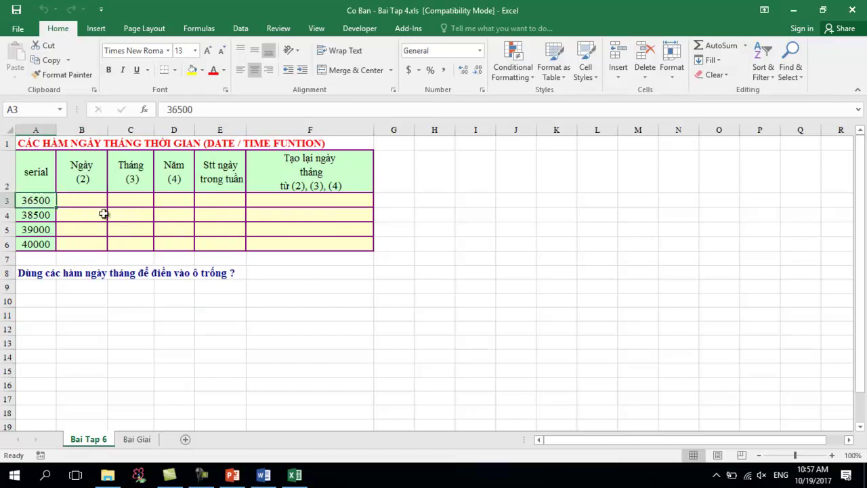
pyautogui.click(74, 205)
pyautogui.click(44, 199)
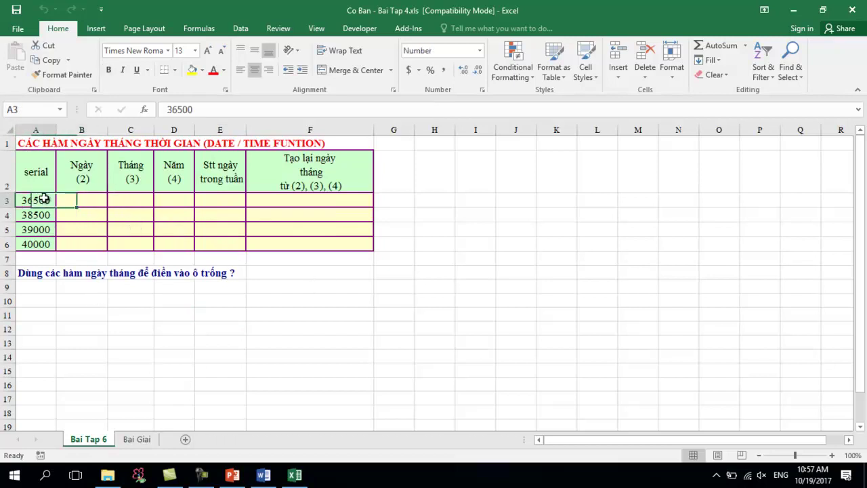
pyautogui.click(98, 204)
pyautogui.click(35, 200)
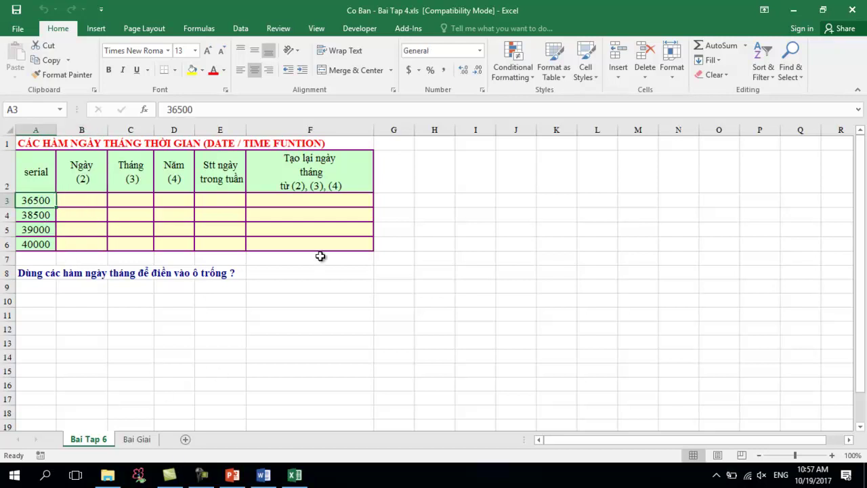
pyautogui.click(81, 203)
pyautogui.click(42, 201)
# Add a comment to header A2 noting that 1/1/1900 is the first serial day.
pyautogui.rightClick(42, 201)
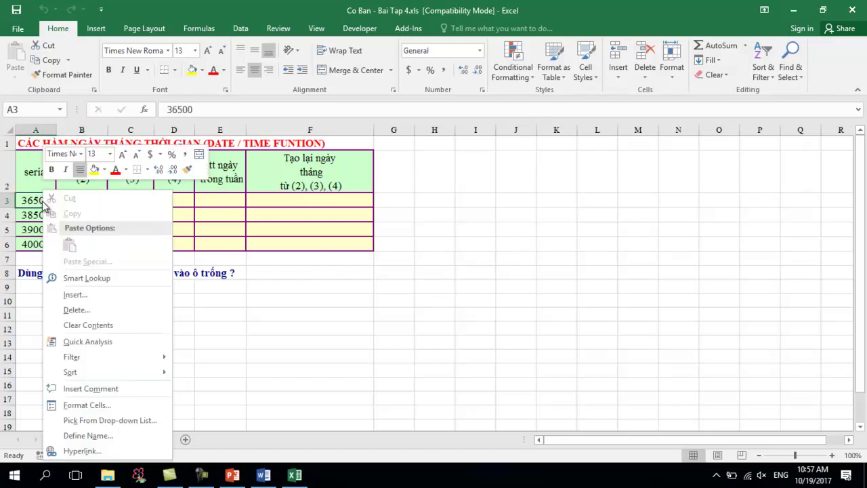
pyautogui.moveTo(119, 357)
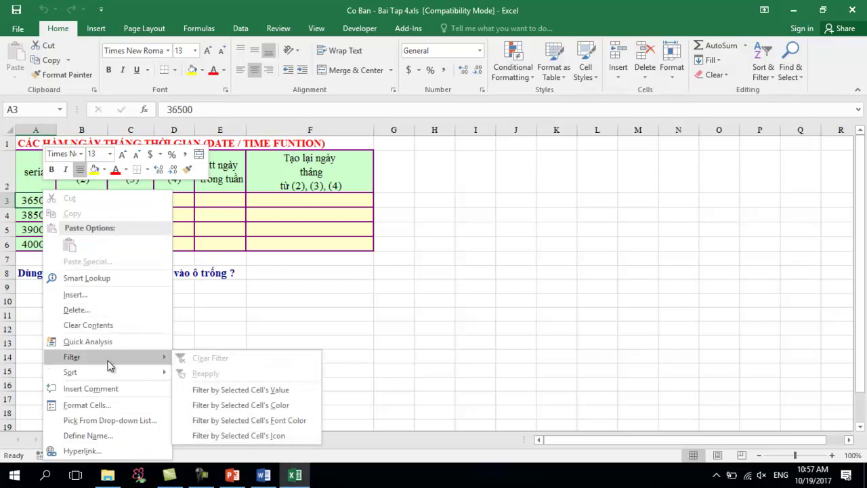
pyautogui.click(24, 180)
pyautogui.rightClick(25, 179)
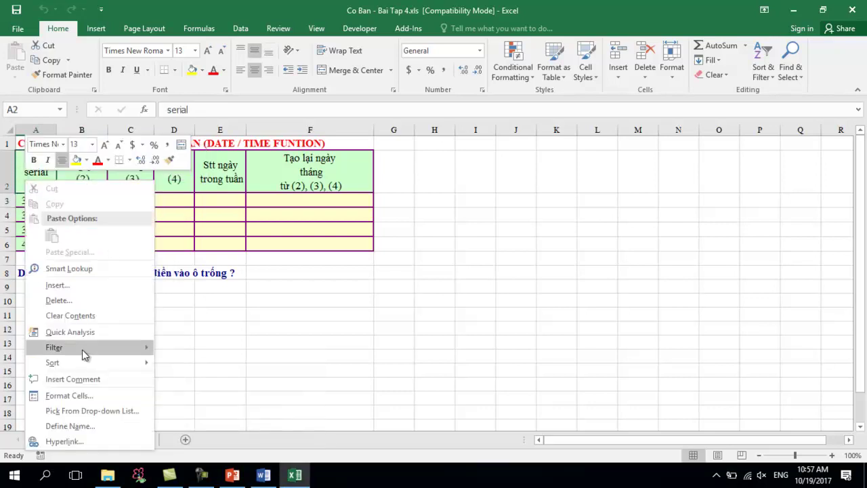
pyautogui.click(85, 378)
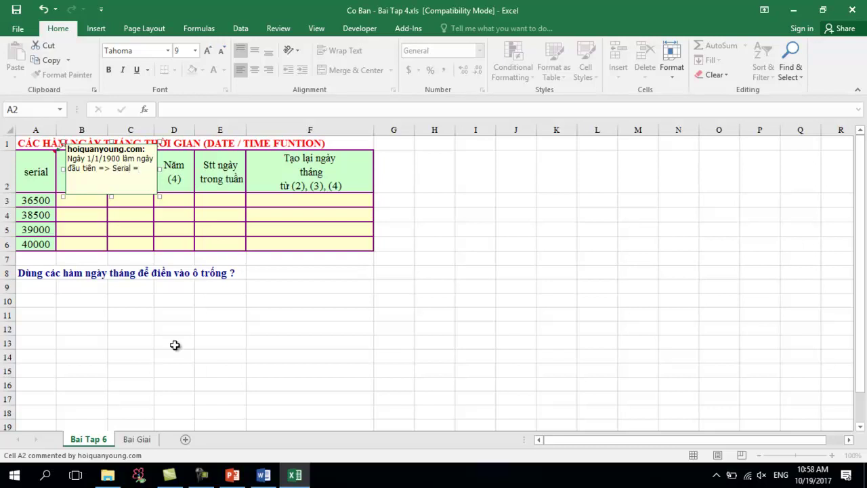
pyautogui.click(174, 345)
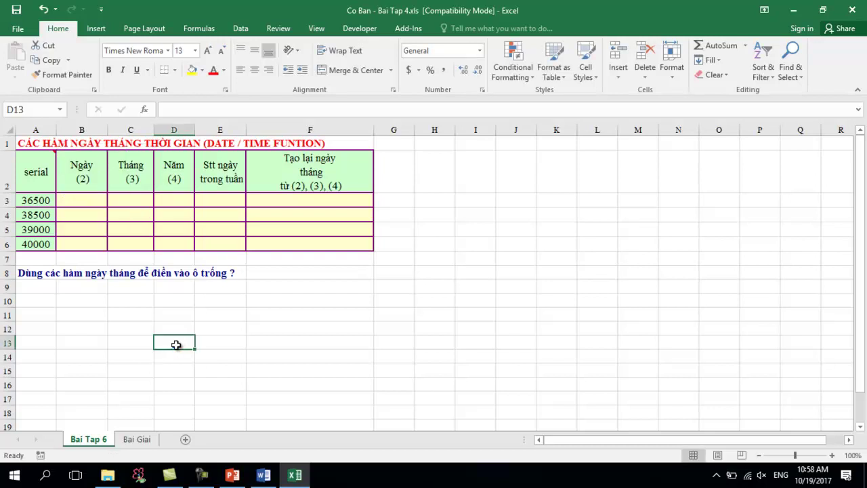
# Enter =DAY(A3) in B3 and =MONTH(A3) in C3, giving 6 and 12.
pyautogui.click(75, 206)
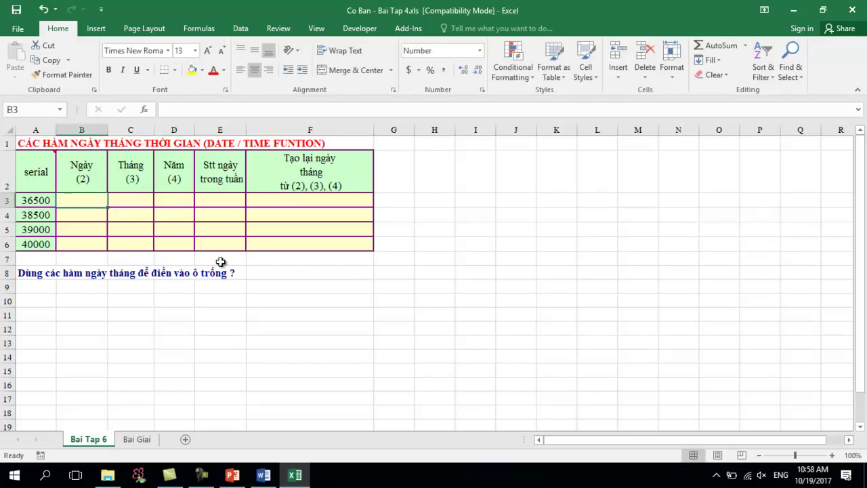
pyautogui.write('=d')
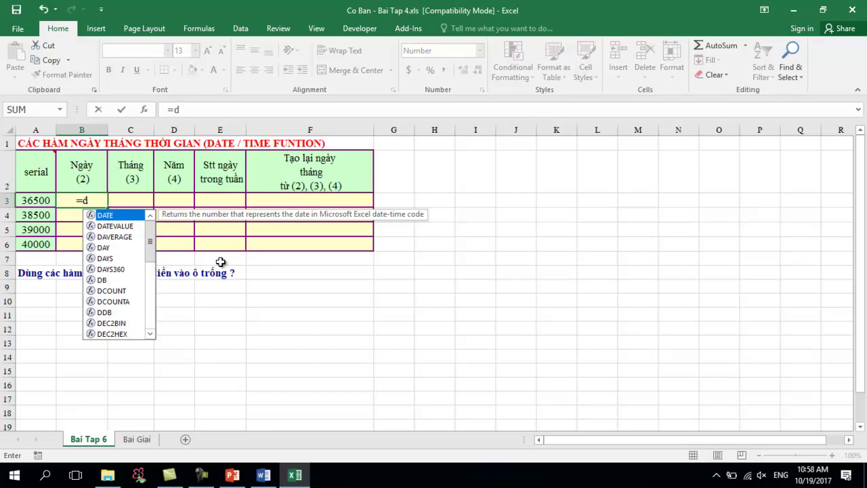
pyautogui.write('ay')
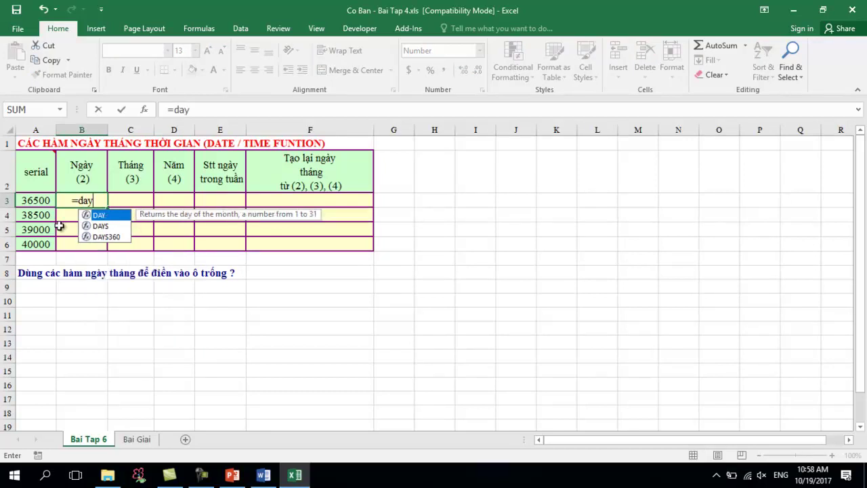
pyautogui.write('(')
pyautogui.click(40, 200)
pyautogui.write(')')
pyautogui.press('Return')
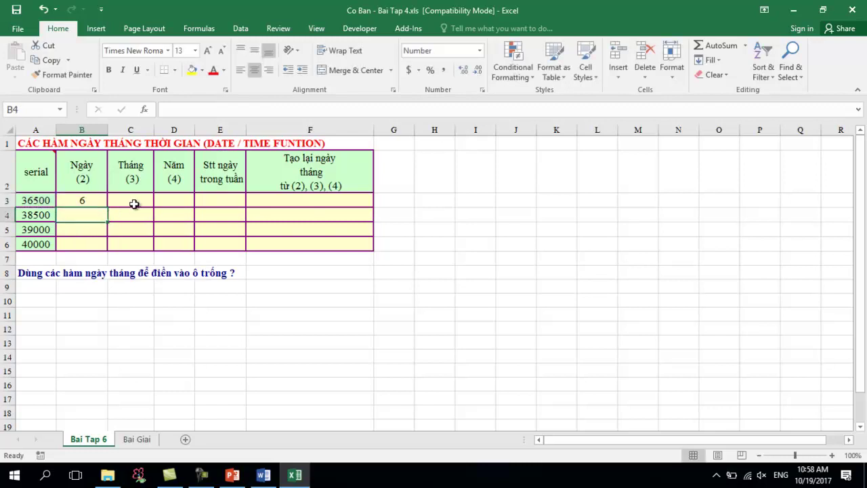
pyautogui.click(122, 202)
pyautogui.write('=mothn')
pyautogui.press('BackSpace')
pyautogui.press('BackSpace')
pyautogui.press('BackSpace')
pyautogui.write('n')
pyautogui.press('Tab')
pyautogui.click(36, 201)
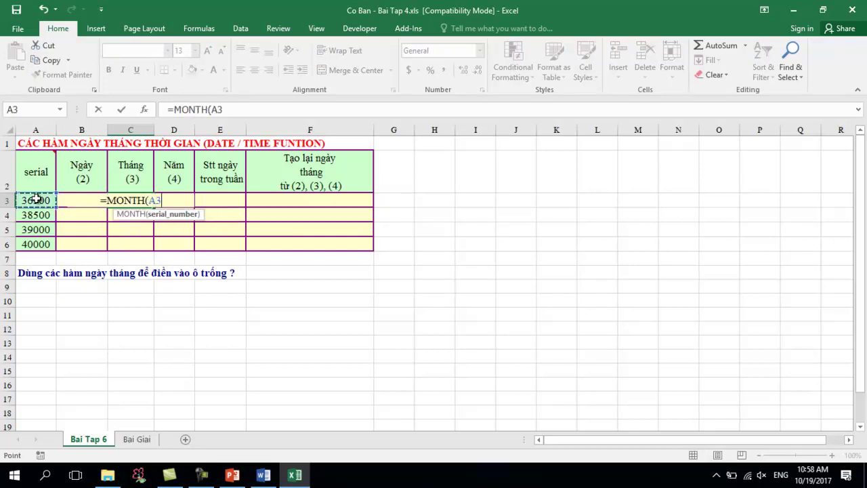
pyautogui.press('Return')
# Enter =YEAR(A3) in D3 and =WEEKDAY(A3) in E3, giving 1999 and 2.
pyautogui.click(169, 203)
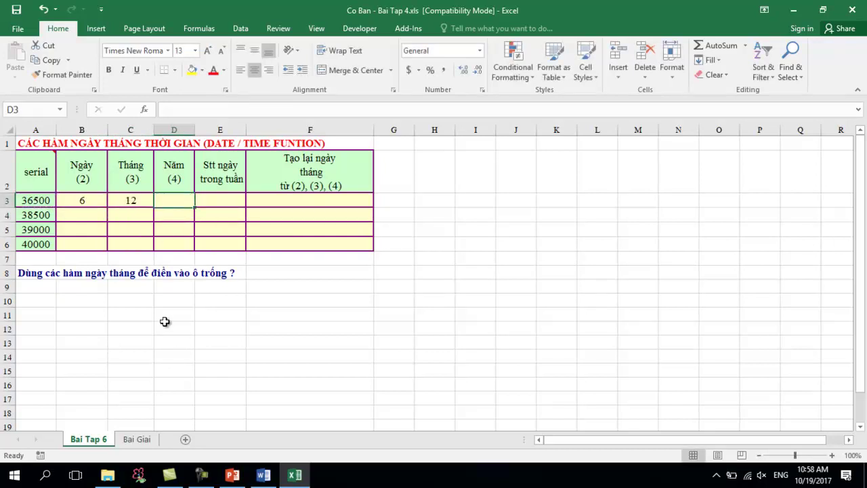
pyautogui.write('=yea')
pyautogui.press('Tab')
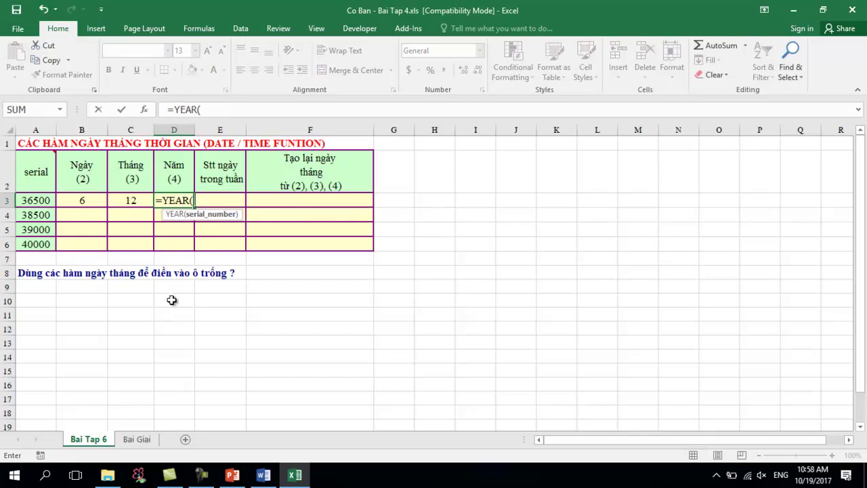
pyautogui.click(37, 199)
pyautogui.press('Return')
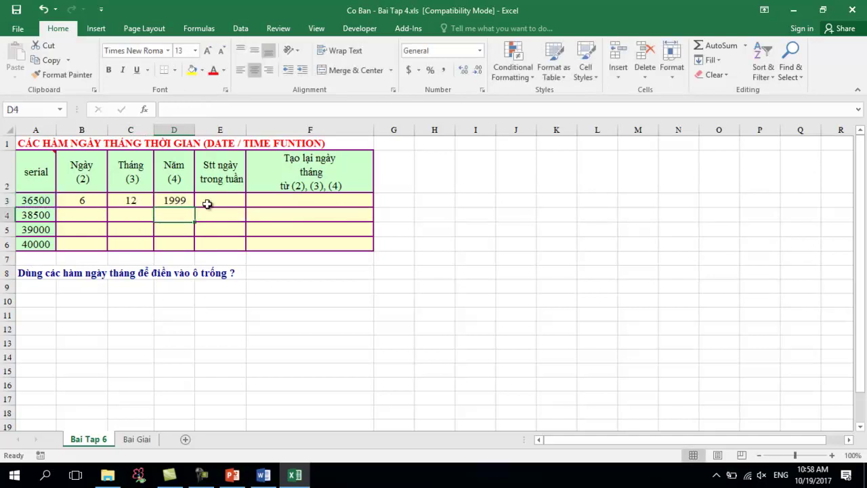
pyautogui.click(236, 204)
pyautogui.write('=')
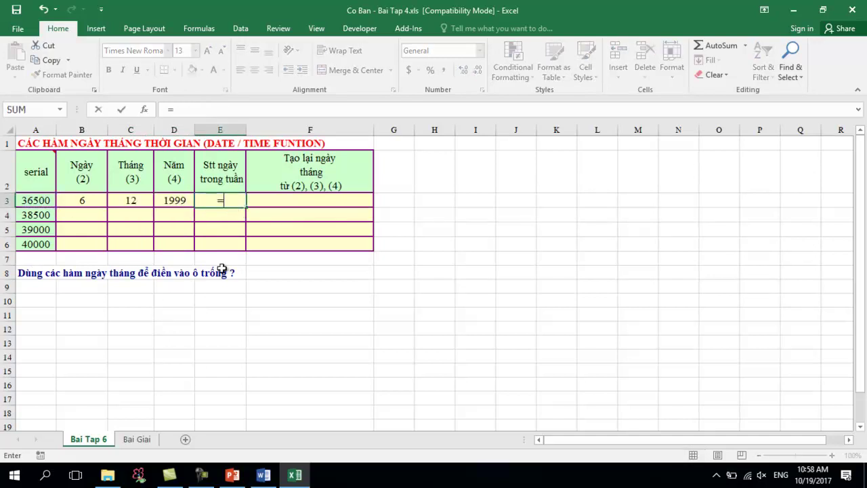
pyautogui.write('we')
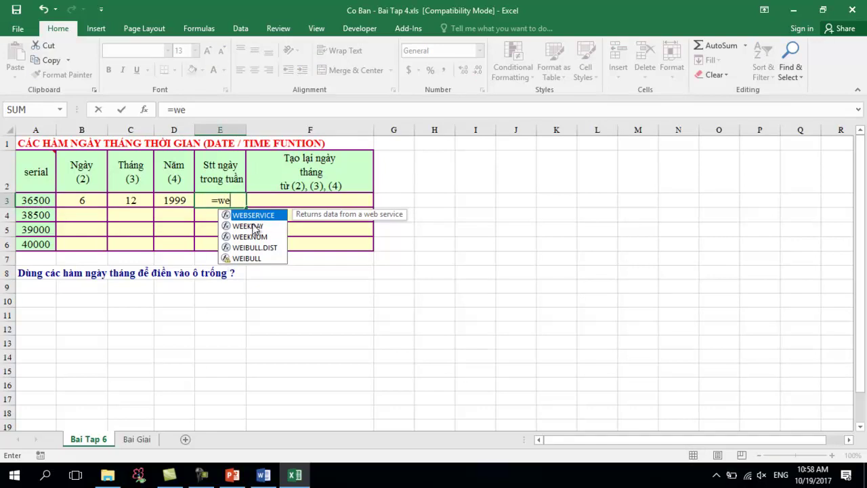
pyautogui.doubleClick(248, 226)
pyautogui.click(38, 201)
pyautogui.write(';')
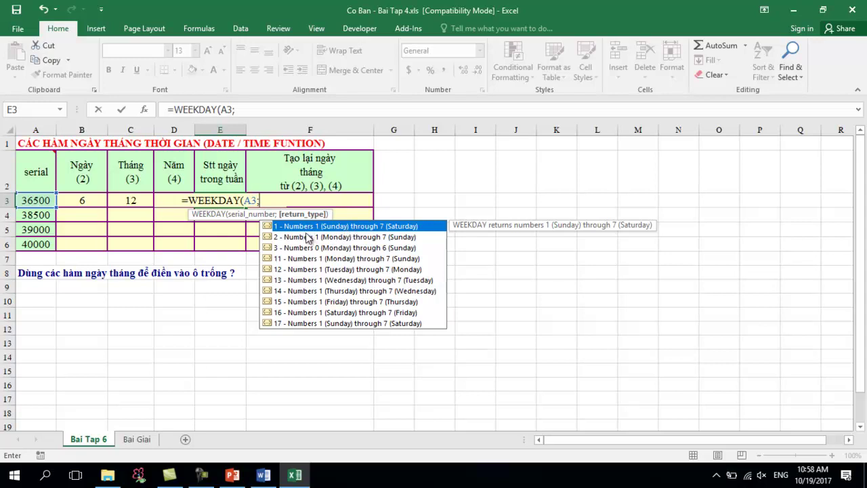
pyautogui.press('BackSpace')
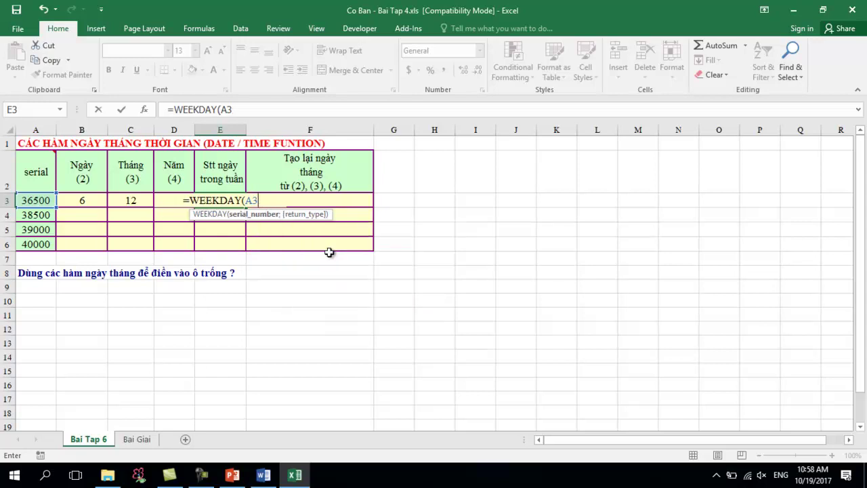
pyautogui.press('Return')
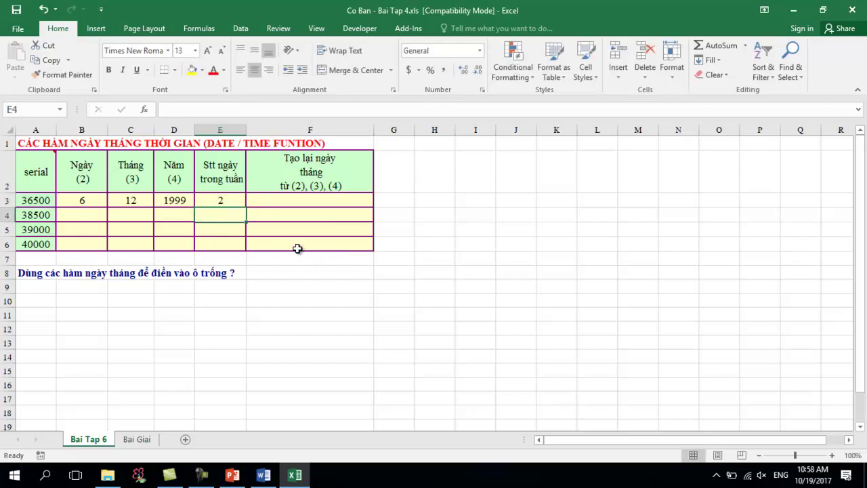
pyautogui.click(214, 198)
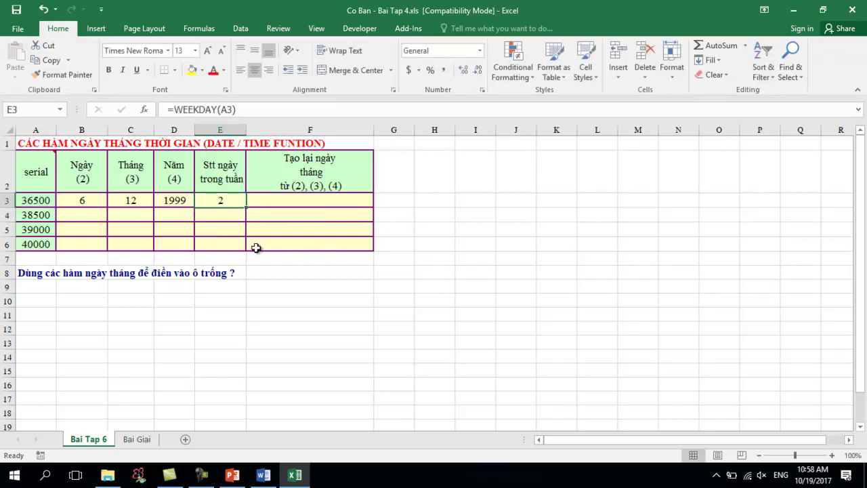
pyautogui.click(275, 197)
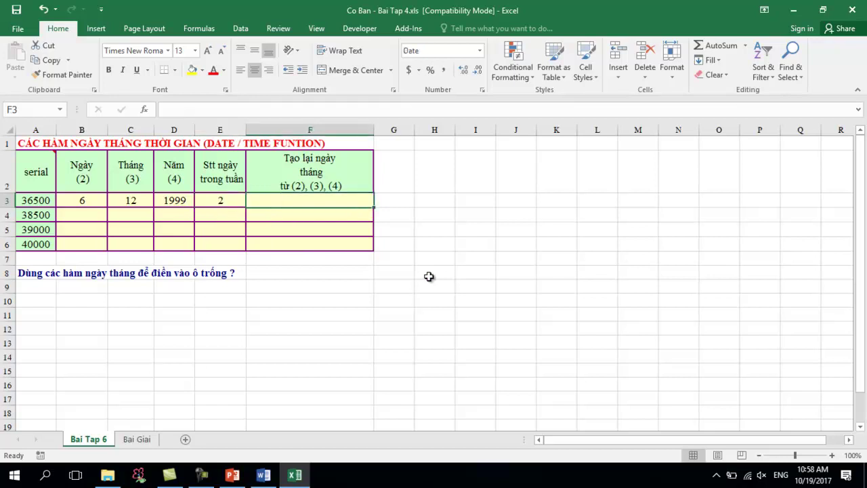
# Enter =DATE(D3;C3;B3) in F3 to rebuild the date 12/6/1999 and verify the formulas.
pyautogui.write('=date')
pyautogui.press('Tab')
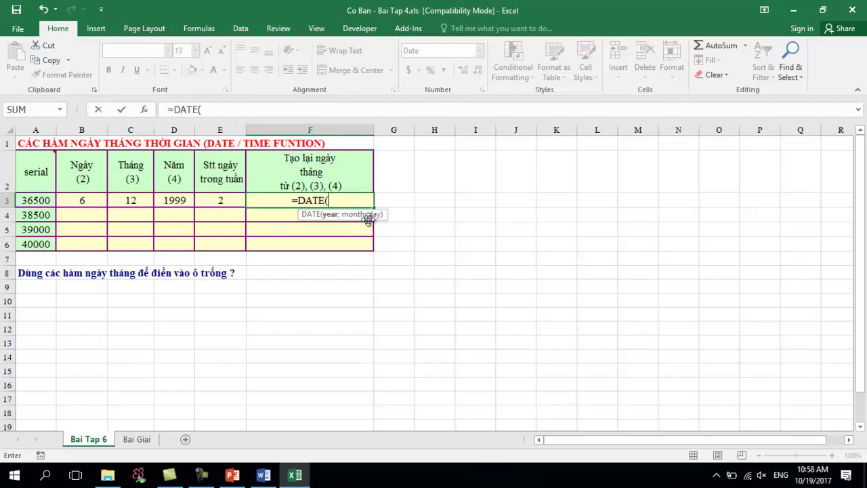
pyautogui.click(183, 200)
pyautogui.write(';')
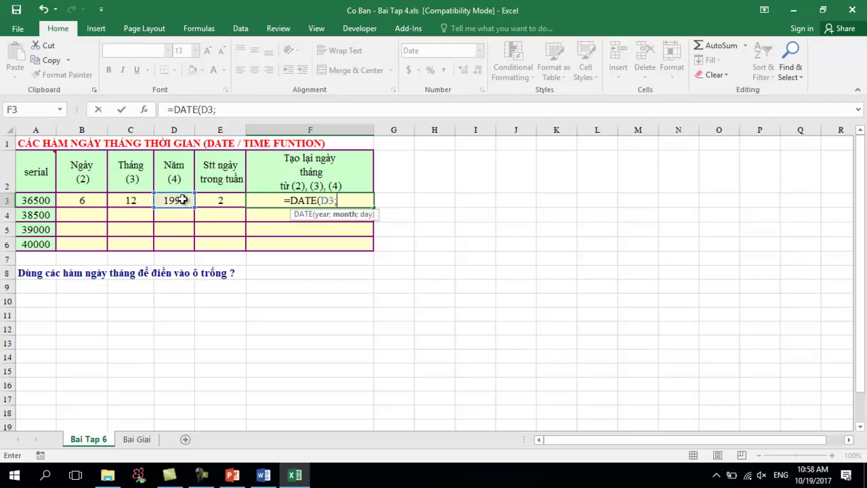
pyautogui.click(147, 202)
pyautogui.write(';')
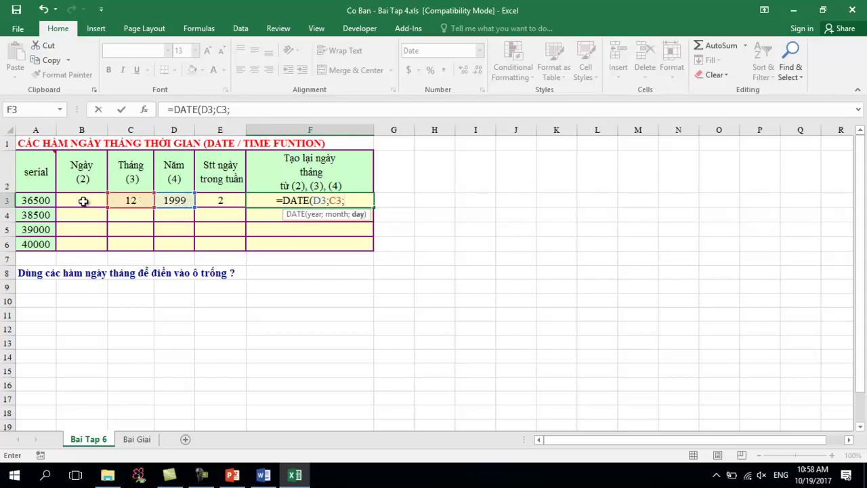
pyautogui.click(82, 201)
pyautogui.write(')')
pyautogui.press('Return')
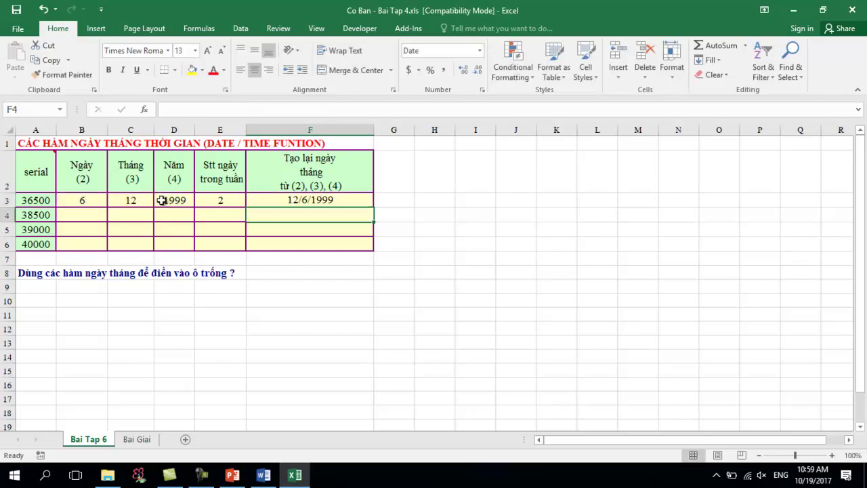
pyautogui.click(300, 201)
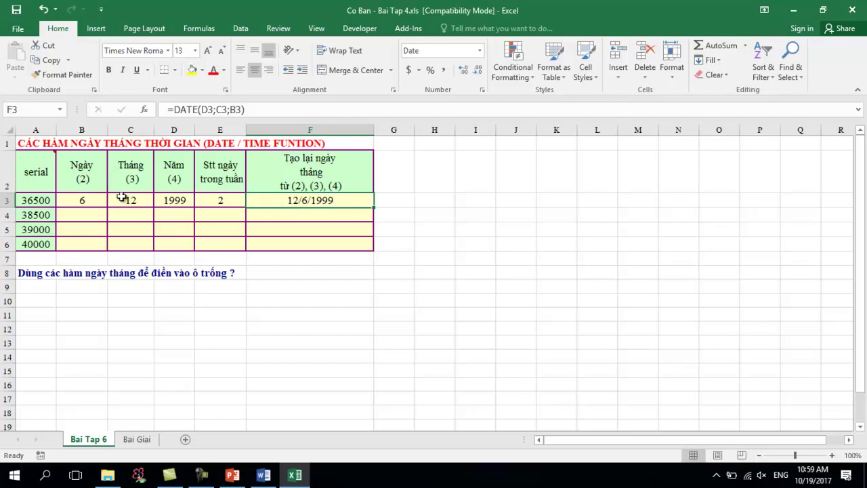
pyautogui.click(82, 198)
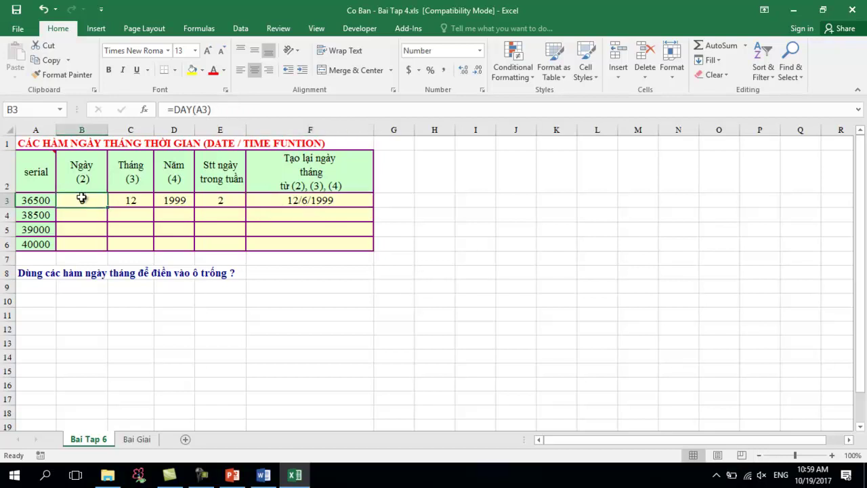
pyautogui.click(298, 199)
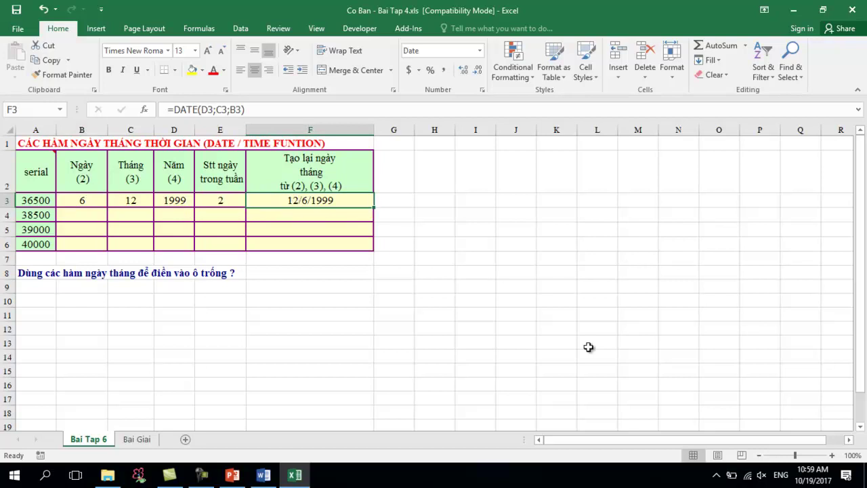
pyautogui.moveTo(823, 472)
# Give F3 the custom number format dd/mm/yyyy so it shows 06/12/1999.
pyautogui.rightClick(338, 199)
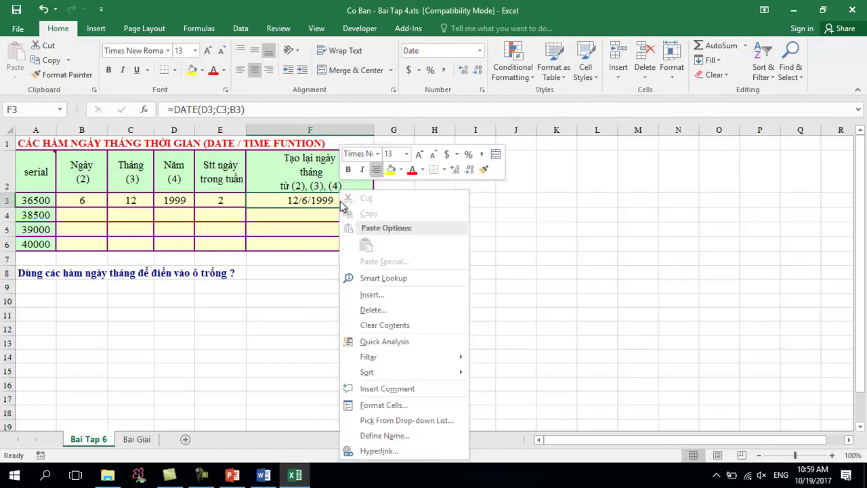
pyautogui.click(408, 404)
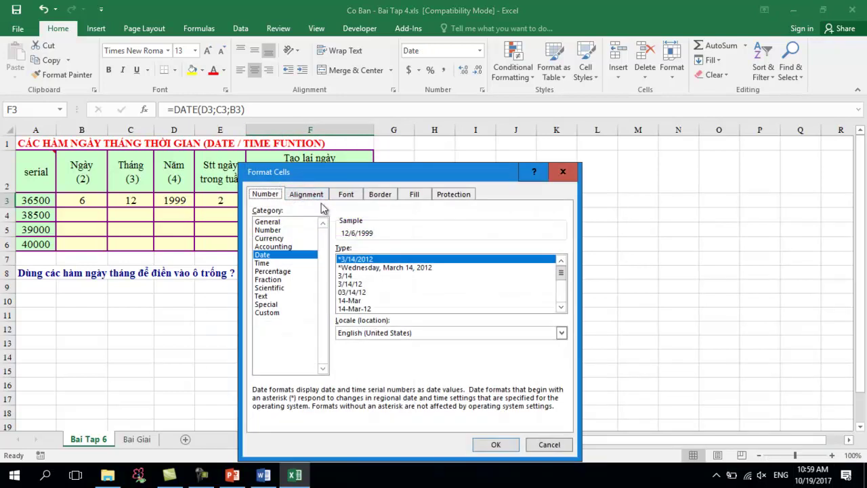
pyautogui.moveTo(376, 177); pyautogui.dragTo(370, 145)
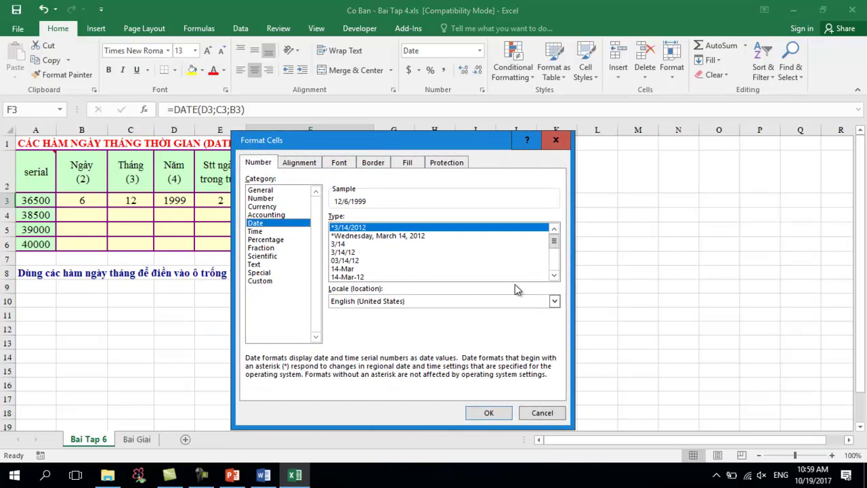
pyautogui.moveTo(554, 239)
pyautogui.mouseDown()
pyautogui.moveTo(562, 266)
pyautogui.moveTo(564, 244)
pyautogui.mouseUp()
pyautogui.click(261, 280)
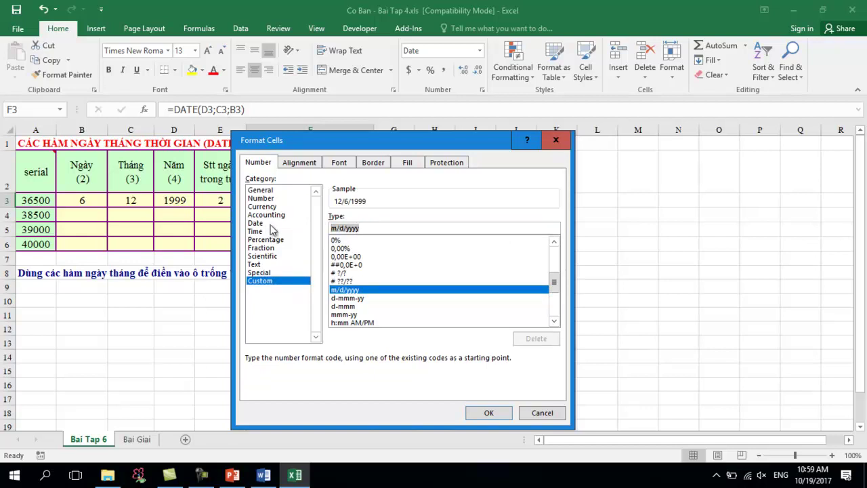
pyautogui.write('dd/mm')
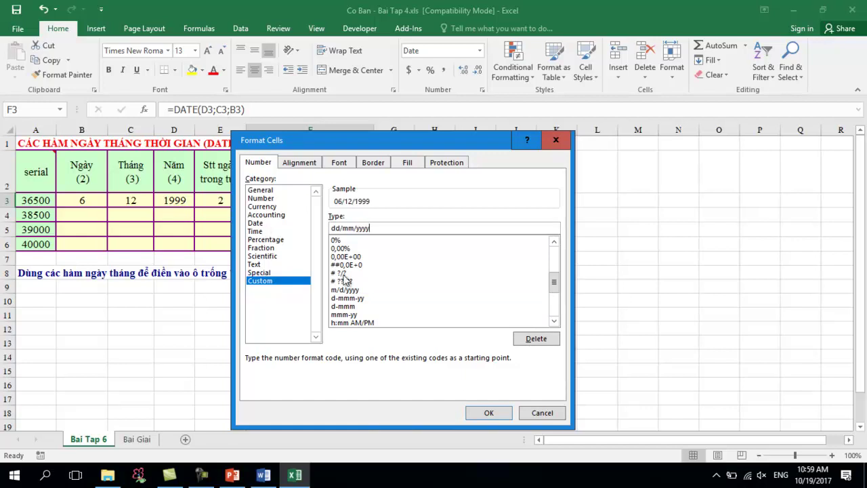
pyautogui.click(498, 417)
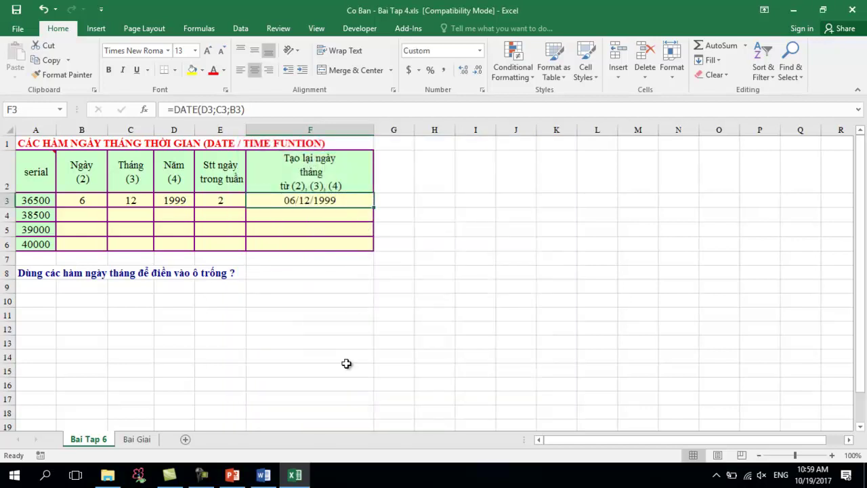
# Fill row 3's formulas down, then undo and clear the answers from the Bai Tap 6 table.
pyautogui.moveTo(85, 198); pyautogui.dragTo(376, 205)
pyautogui.doubleClick(377, 206)
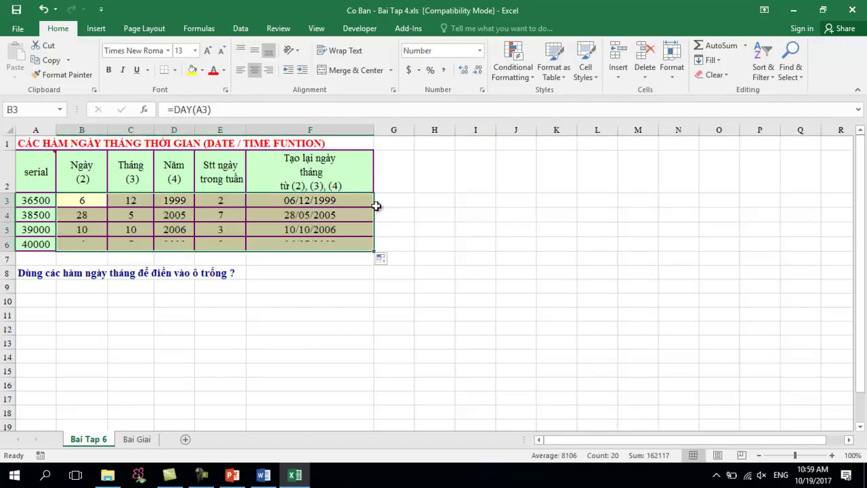
pyautogui.click(387, 323)
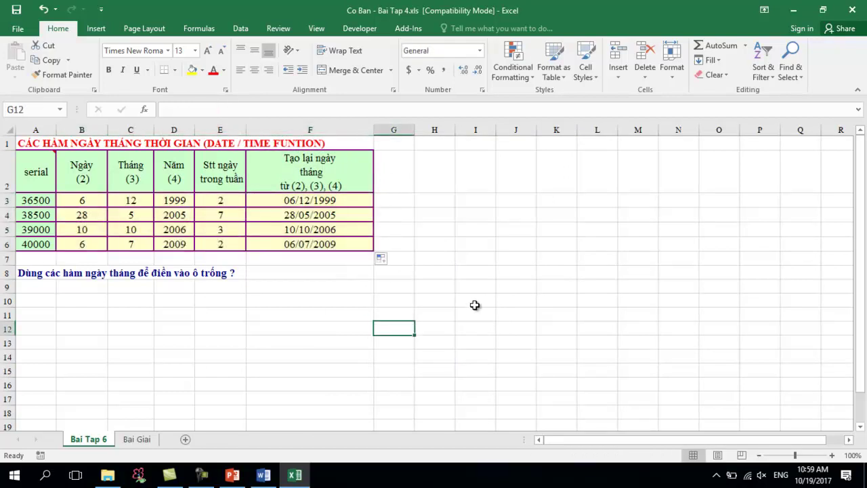
pyautogui.click(42, 8)
pyautogui.moveTo(77, 197)
pyautogui.mouseDown()
pyautogui.moveTo(313, 234)
pyautogui.moveTo(322, 243)
pyautogui.mouseUp()
pyautogui.press('Delete')
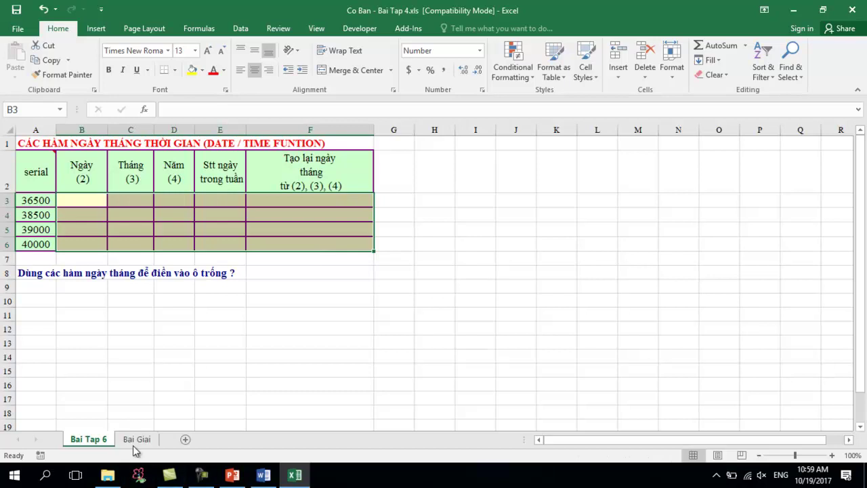
# On the Bai Giai sheet, format F3:F6 as dd/mm/yyyy, then return to Bai Tap 6.
pyautogui.click(135, 440)
pyautogui.moveTo(329, 199); pyautogui.dragTo(325, 244)
pyautogui.click(330, 202)
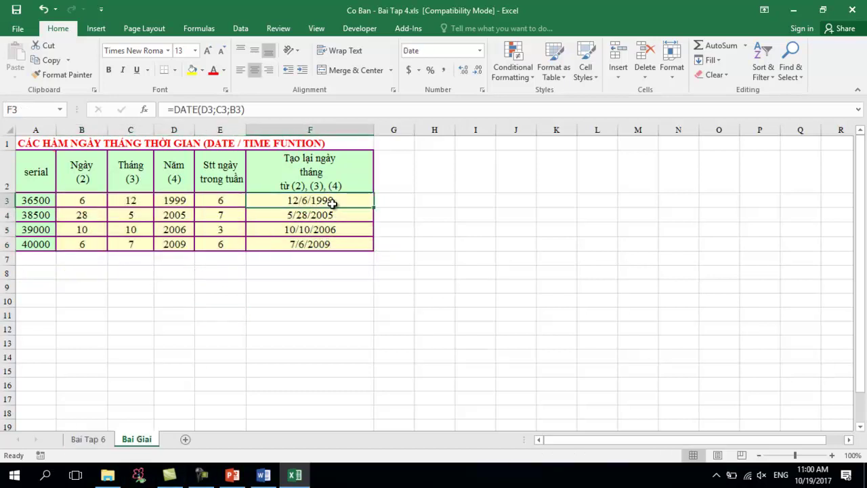
pyautogui.hotkey('ctrl', '1')
pyautogui.click(304, 150)
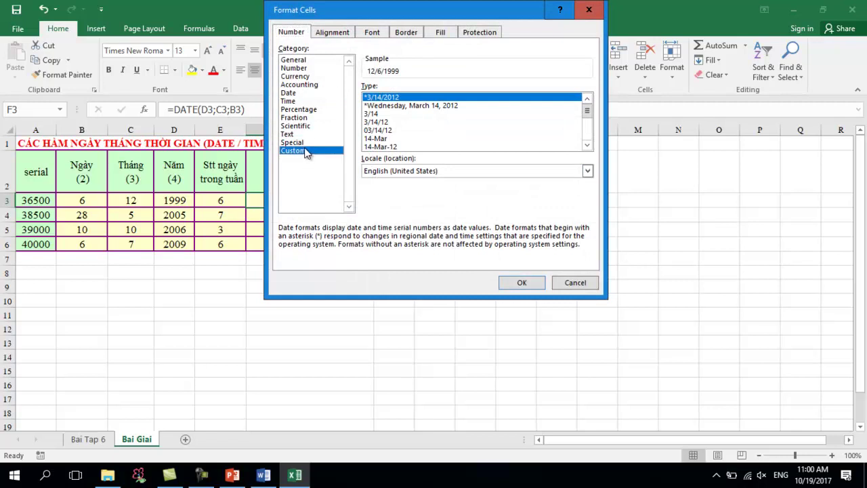
pyautogui.write('dd/mm/yyyy')
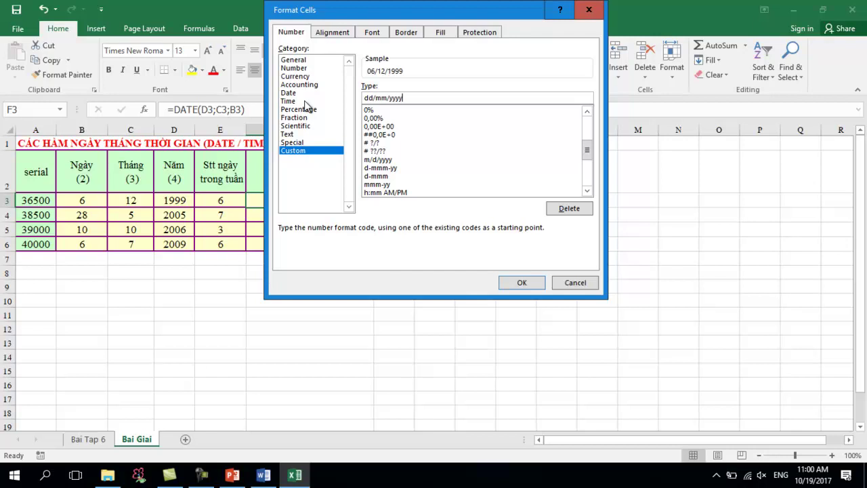
pyautogui.click(512, 283)
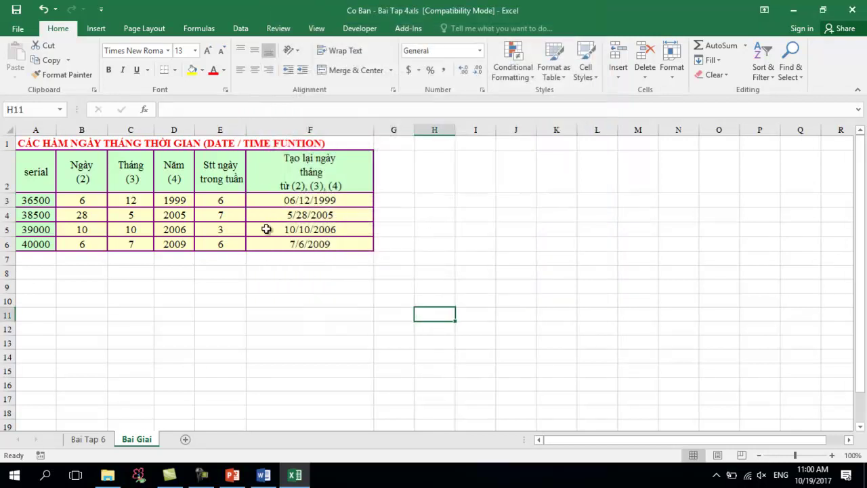
pyautogui.moveTo(83, 203); pyautogui.dragTo(296, 240)
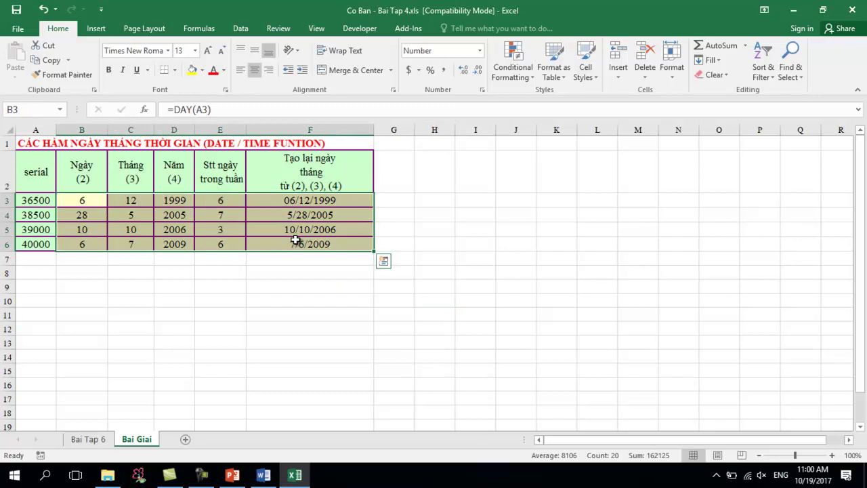
pyautogui.click(297, 275)
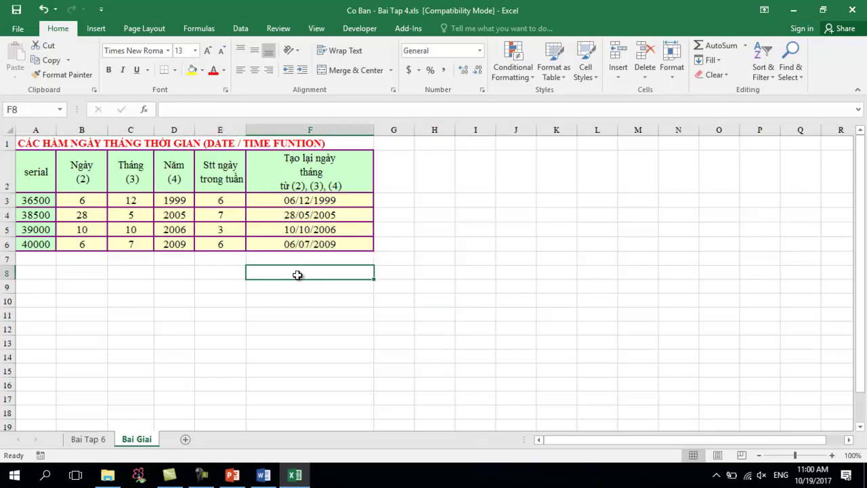
pyautogui.click(90, 440)
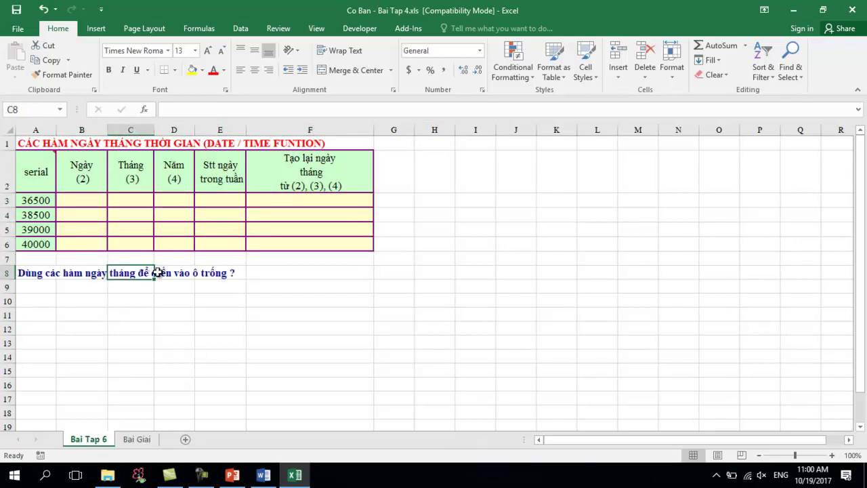
# Close Bai Tap 4, open Co Ban - Bai Tap 5.xls and enable editing.
pyautogui.click(863, 6)
pyautogui.doubleClick(211, 133)
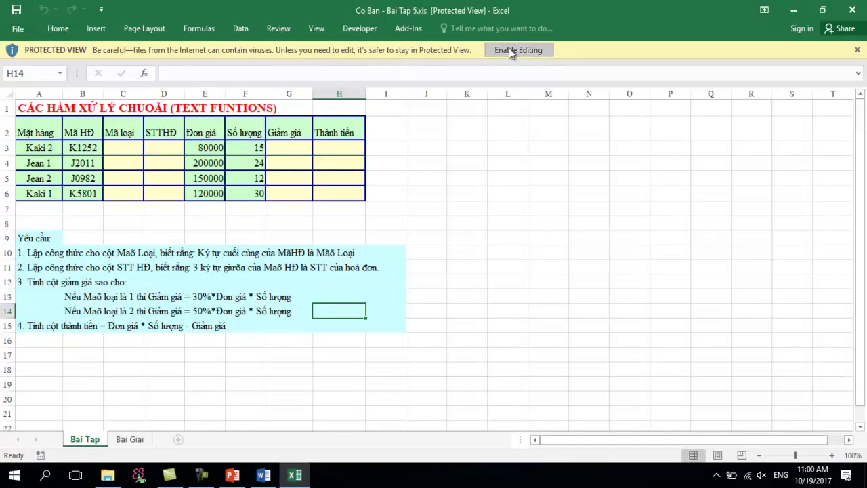
pyautogui.click(514, 50)
pyautogui.click(136, 186)
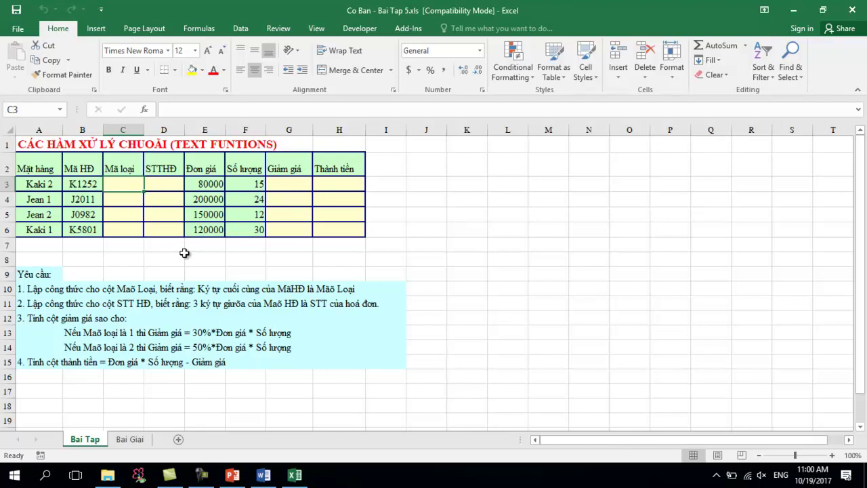
# Correct the requirement 1 text in A10 so it reads Mã Loại and Mã HĐ.
pyautogui.doubleClick(43, 290)
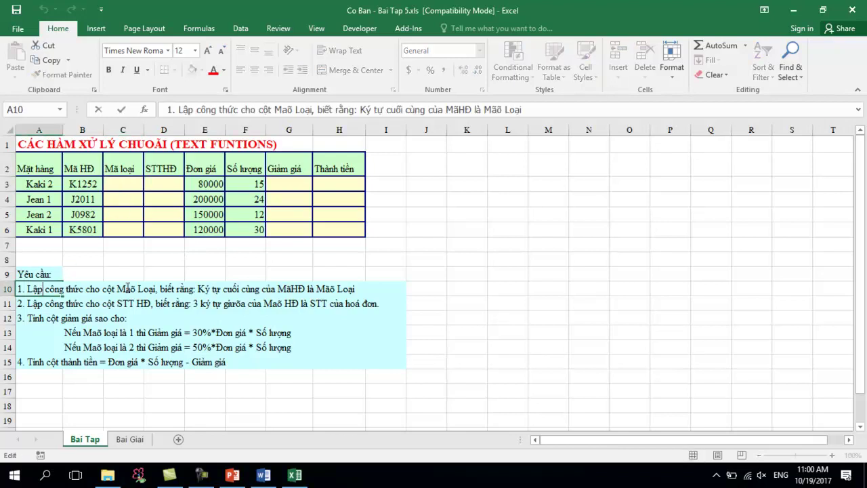
pyautogui.press('BackSpace')
pyautogui.write('ã')
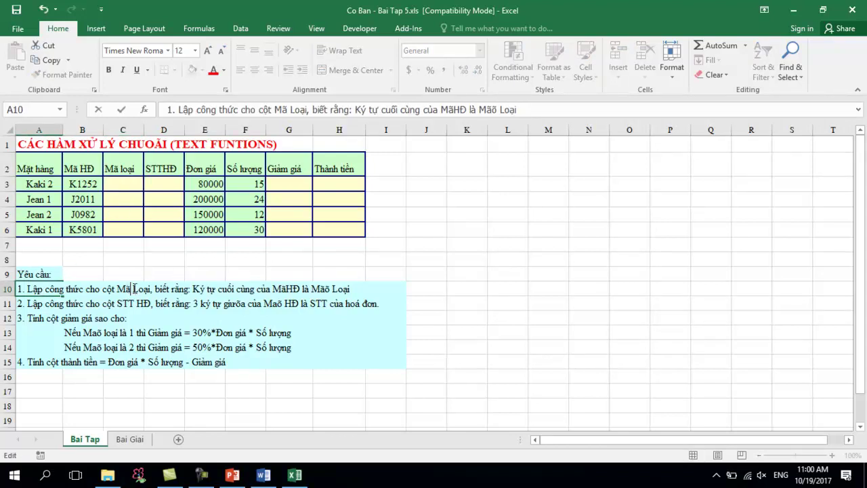
pyautogui.press('Return')
pyautogui.click(274, 289)
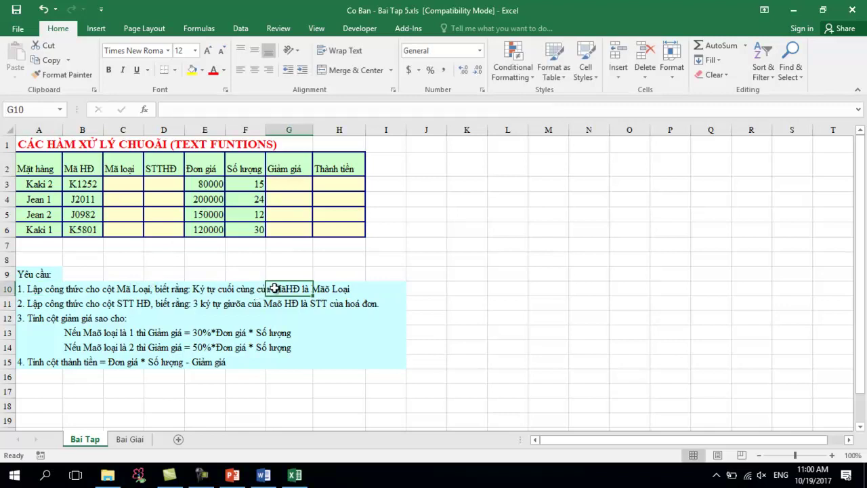
pyautogui.click(43, 289)
pyautogui.doubleClick(43, 289)
pyautogui.click(285, 289)
pyautogui.write('a')
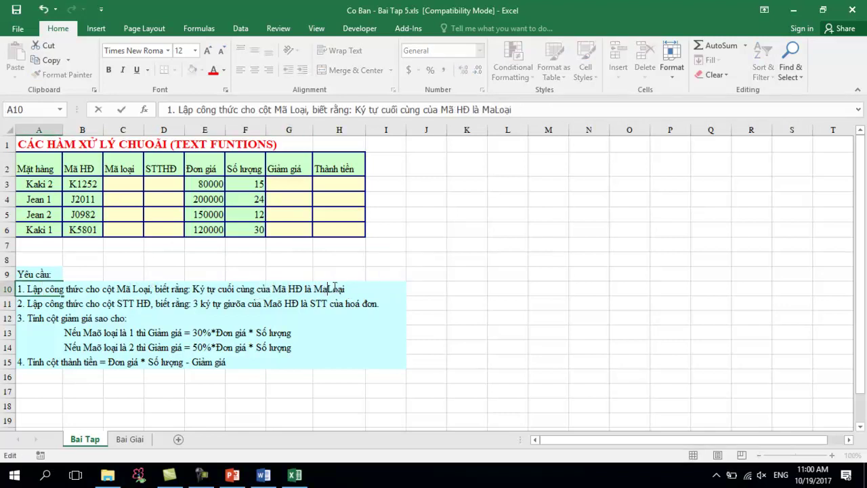
pyautogui.write('ã')
pyautogui.click(348, 304)
pyautogui.click(39, 291)
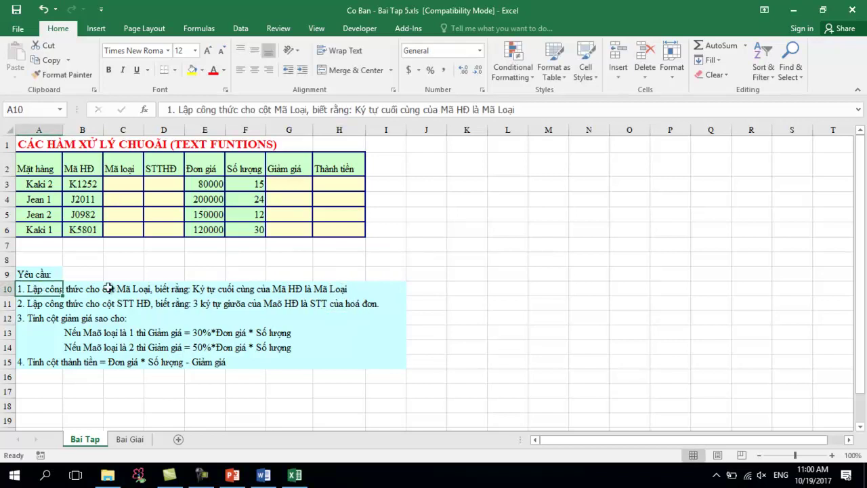
# Inspect the first item Kaki 2 and its invoice code K1252 without changing it.
pyautogui.click(60, 187)
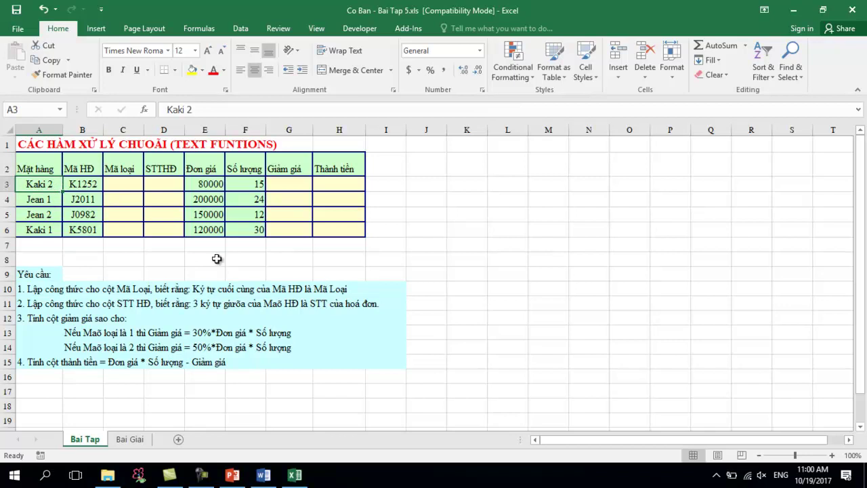
pyautogui.doubleClick(79, 189)
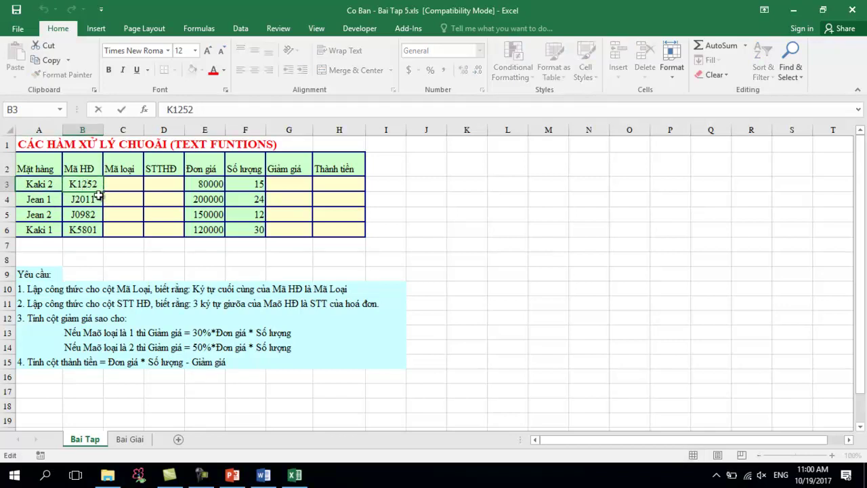
pyautogui.press('Escape')
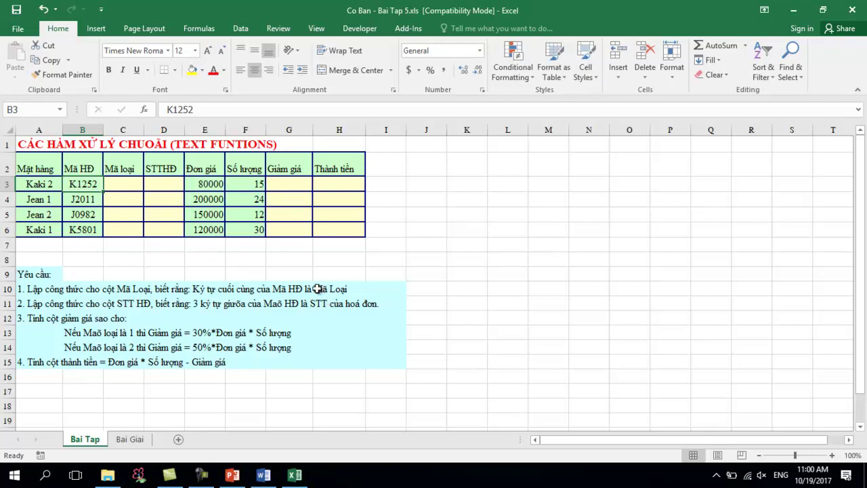
# Enter =RIGHT(B3;1) in C3 and fill it down to C6, giving 2, 1, 2, 1.
pyautogui.click(126, 187)
pyautogui.write('=')
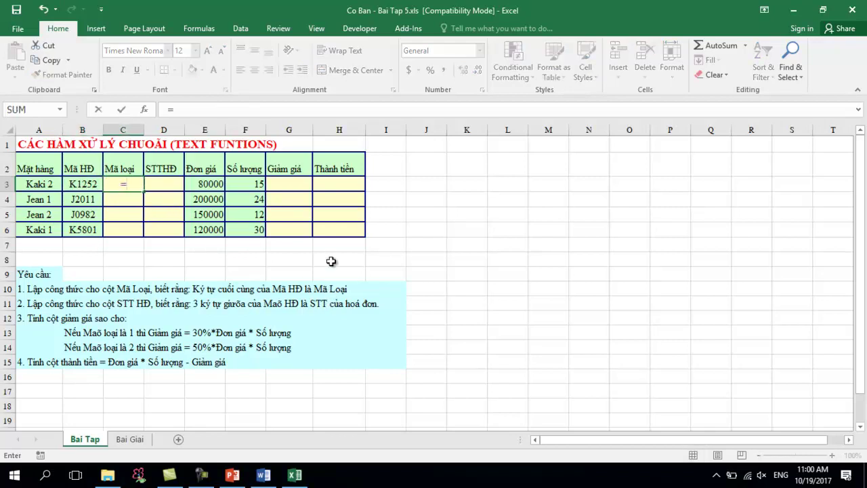
pyautogui.write('ri')
pyautogui.press('Tab')
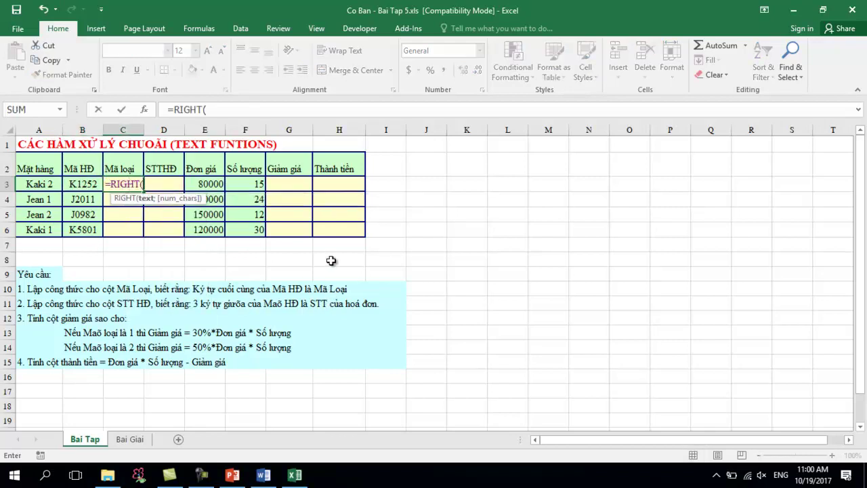
pyautogui.click(92, 183)
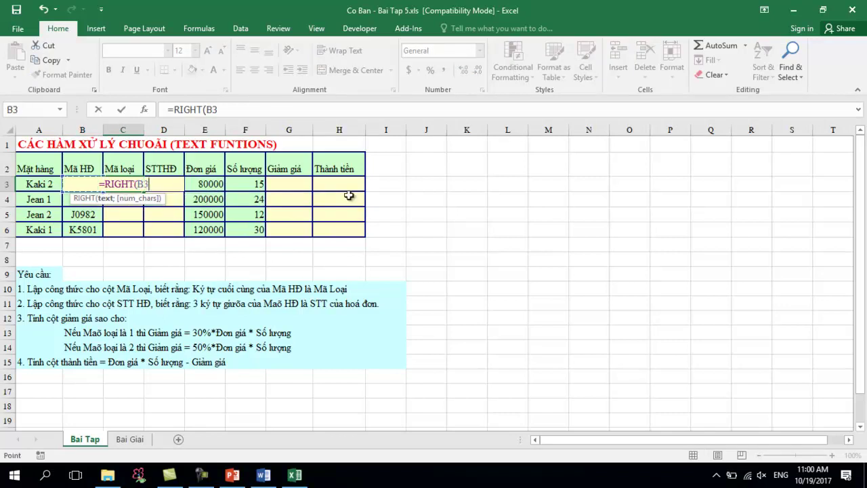
pyautogui.write(';')
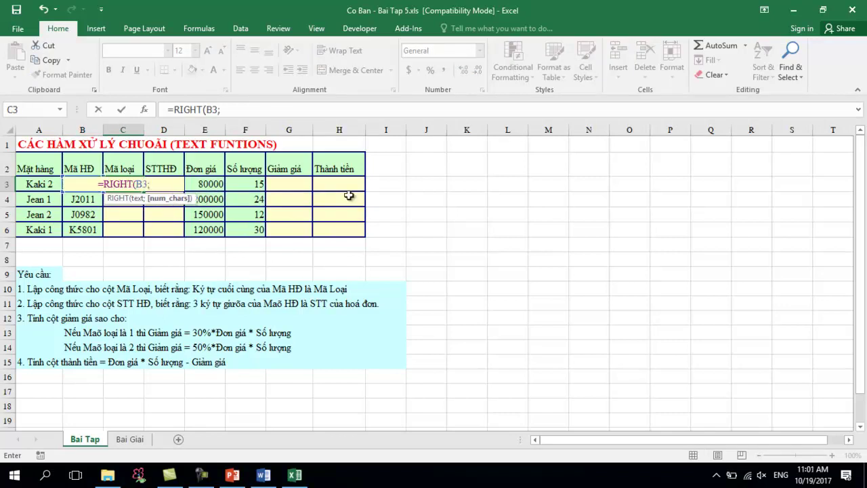
pyautogui.write('1)')
pyautogui.press('Return')
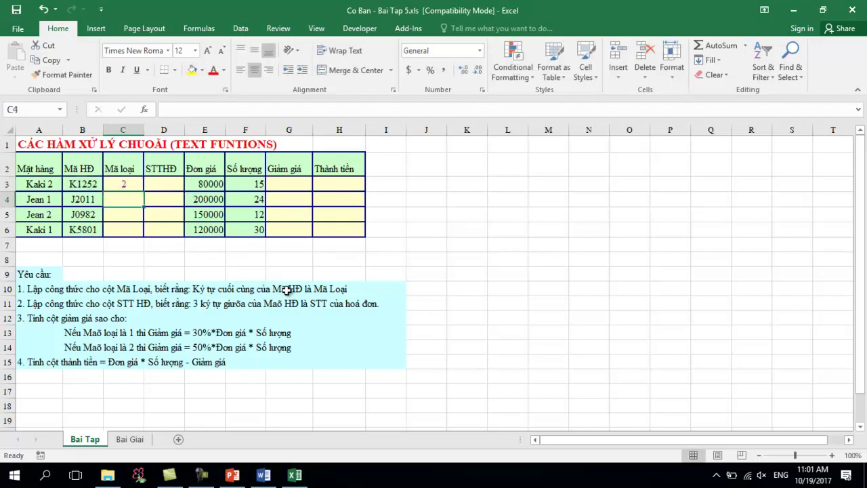
pyautogui.click(129, 185)
pyautogui.doubleClick(129, 185)
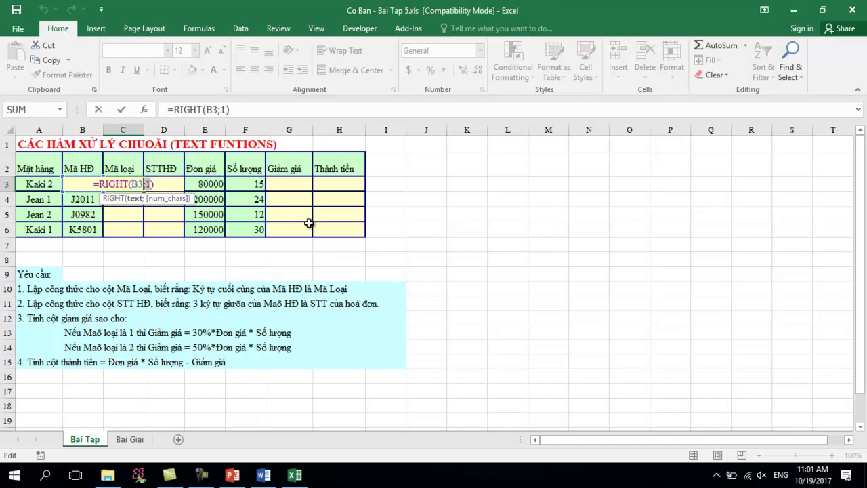
pyautogui.hotkey('ctrl', 'Return')
pyautogui.moveTo(144, 192); pyautogui.dragTo(144, 233)
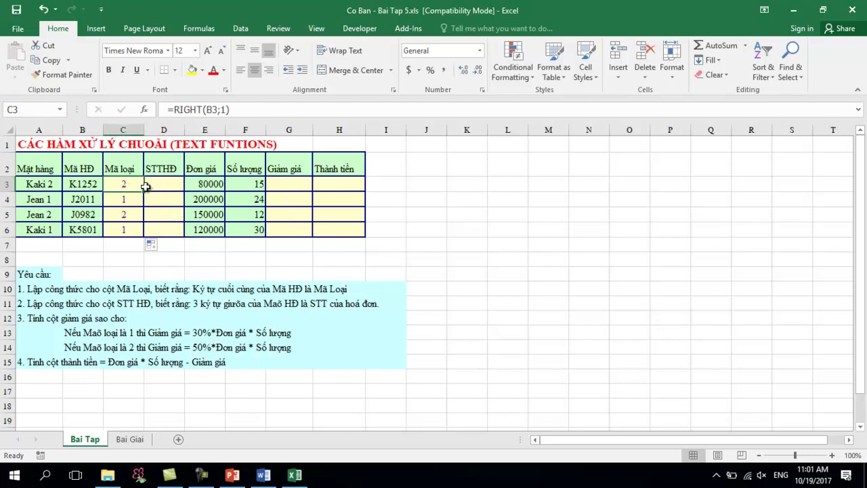
# Remove the stray õ characters from the requirement 2 text in A11.
pyautogui.click(167, 186)
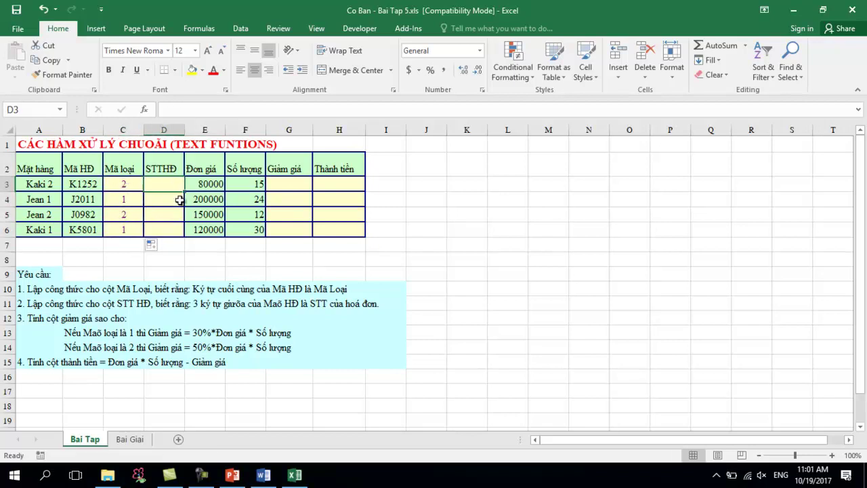
pyautogui.click(50, 306)
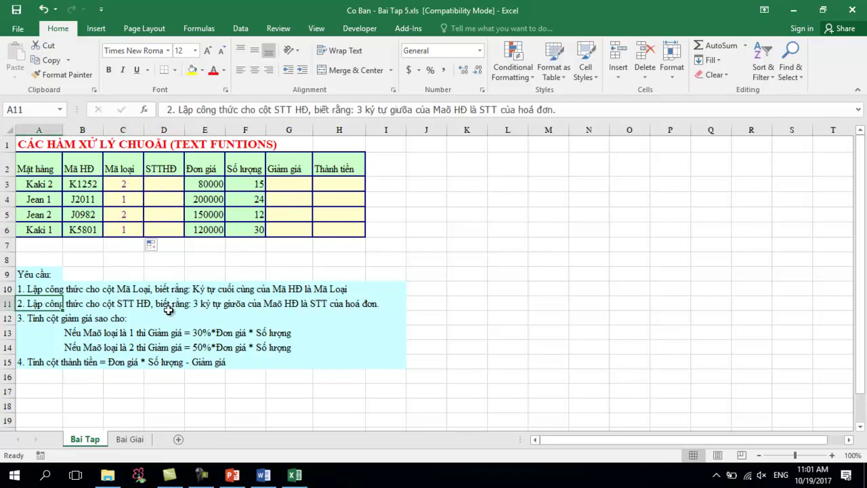
pyautogui.doubleClick(44, 304)
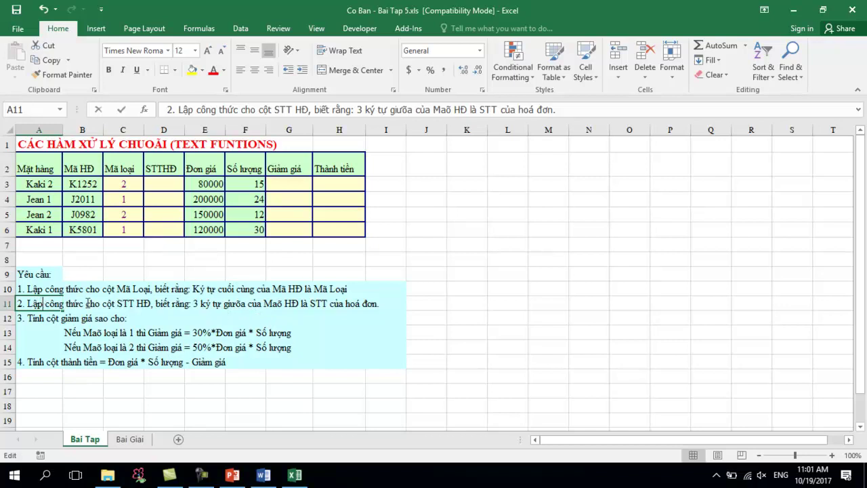
pyautogui.press('BackSpace')
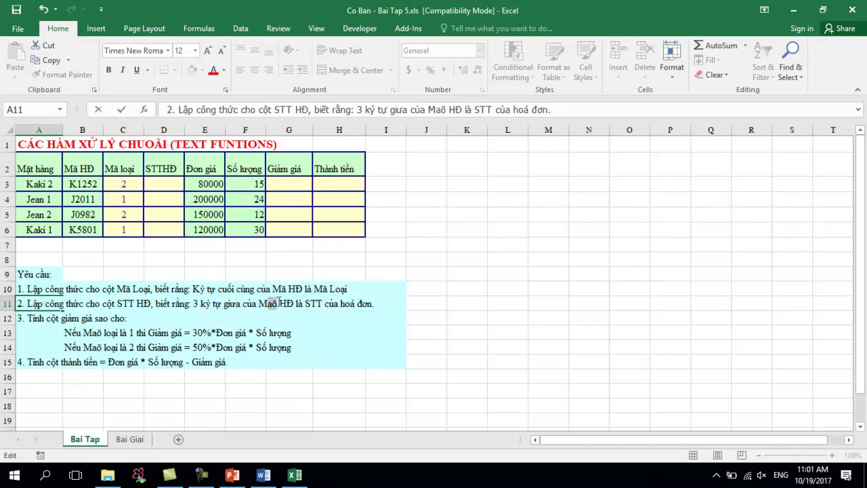
pyautogui.press('BackSpace')
pyautogui.write('ã')
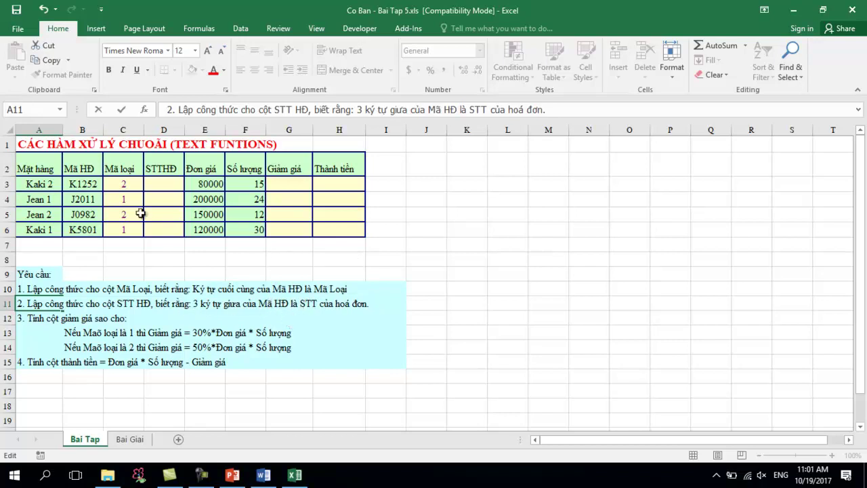
pyautogui.press('Return')
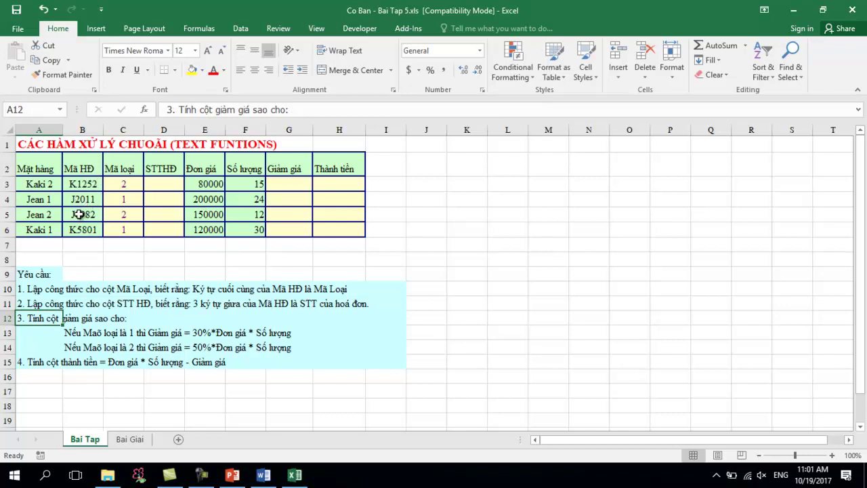
# Start the STTHĐ formula in D3 with =MID(.
pyautogui.click(167, 192)
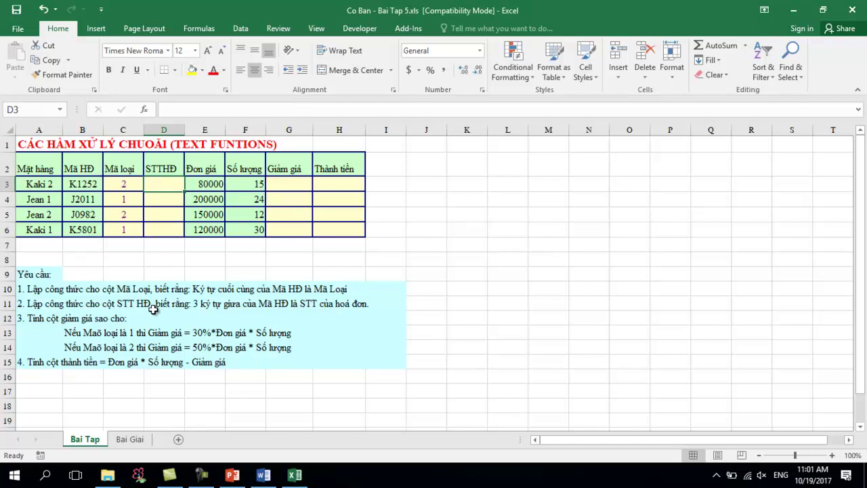
pyautogui.write('=mid')
pyautogui.press('Tab')
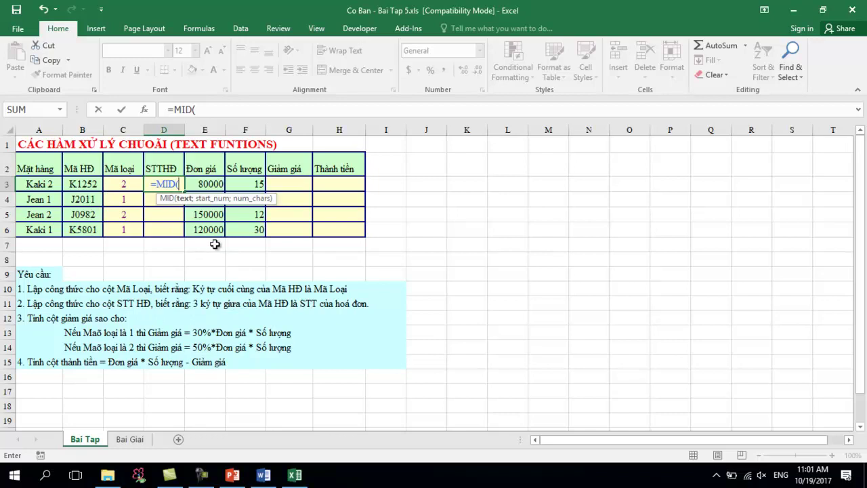
# Complete =MID(B3;2;3) in D3 and fill it down to D6, giving 125, 201, 098, 580.
pyautogui.click(90, 183)
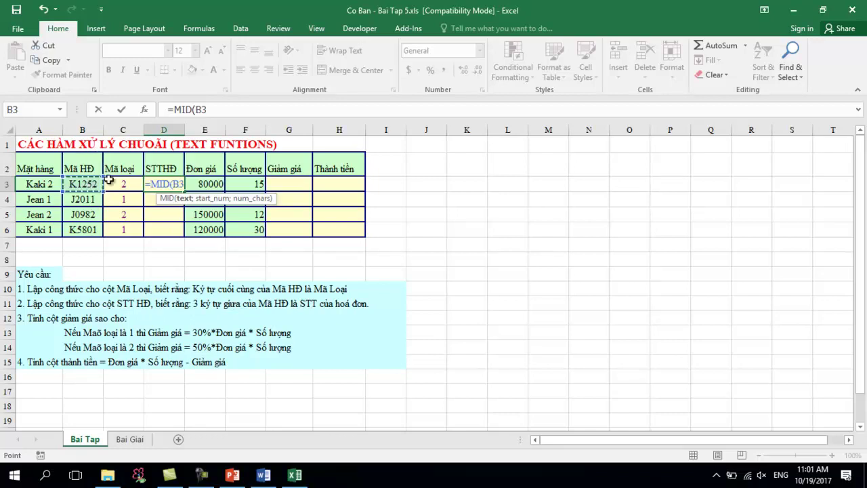
pyautogui.write(';')
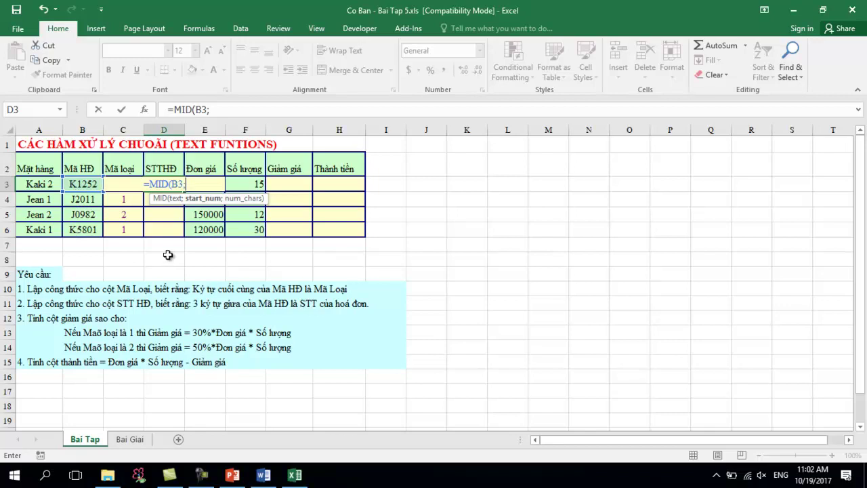
pyautogui.write('2')
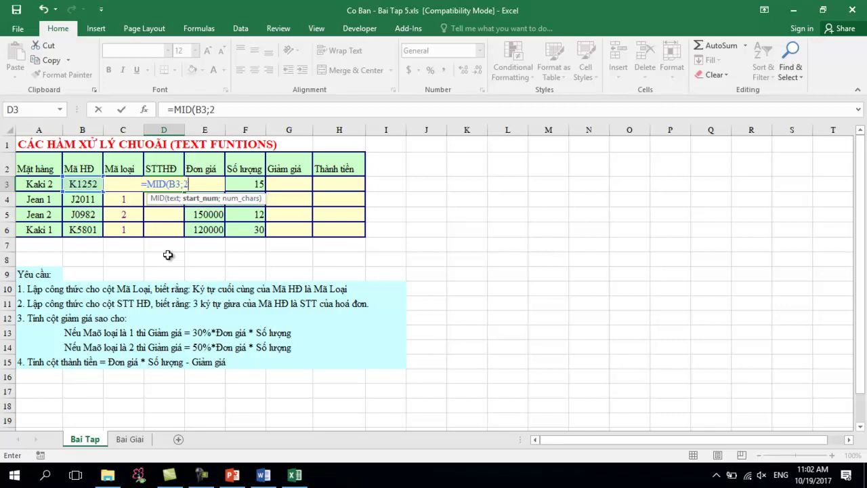
pyautogui.write(';')
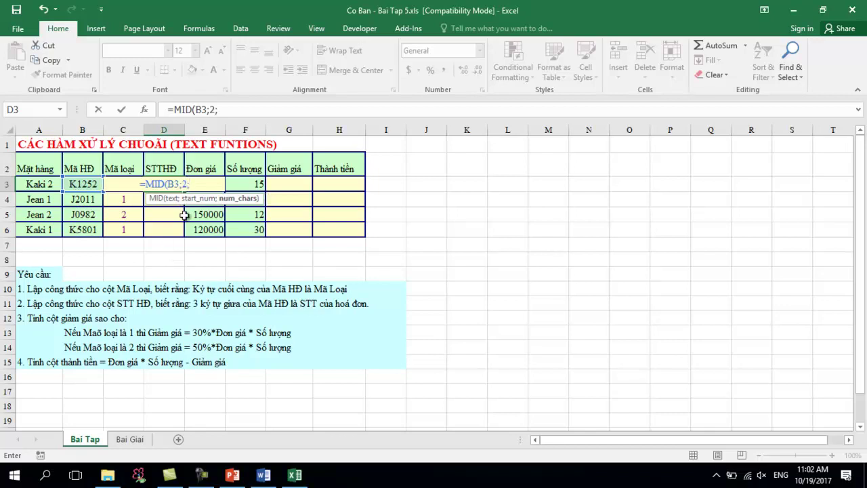
pyautogui.write('3)')
pyautogui.press('Return')
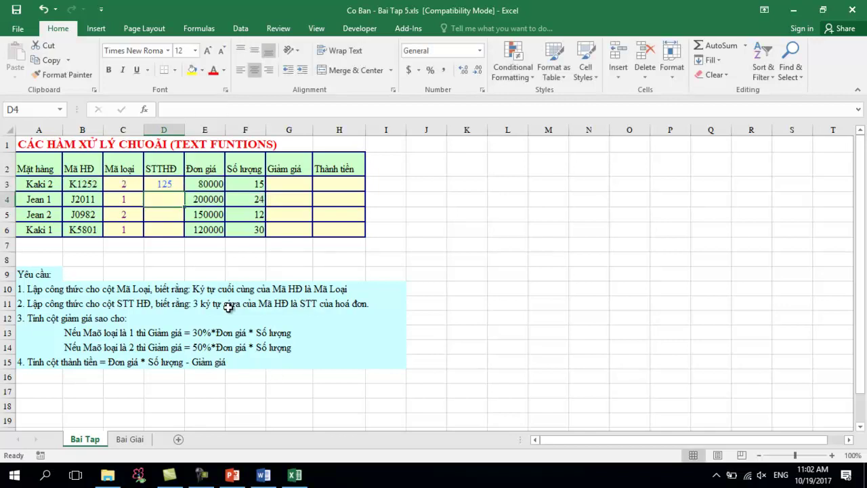
pyautogui.click(174, 182)
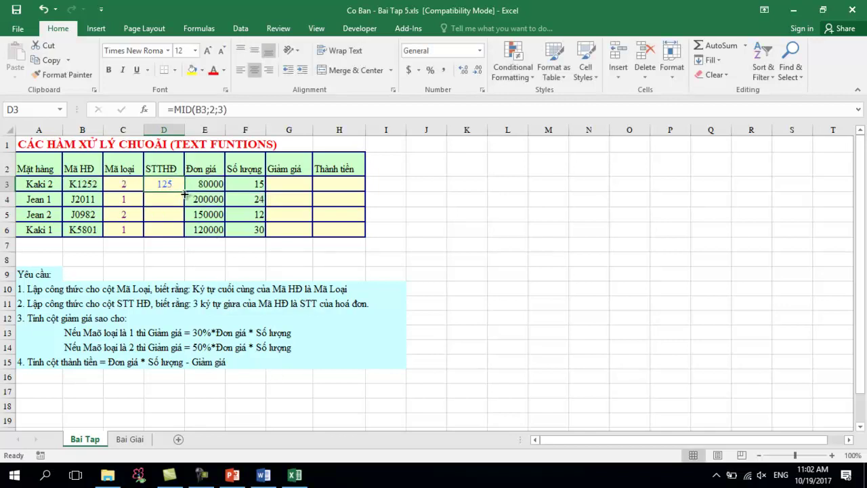
pyautogui.moveTo(184, 194); pyautogui.dragTo(184, 234)
pyautogui.click(288, 184)
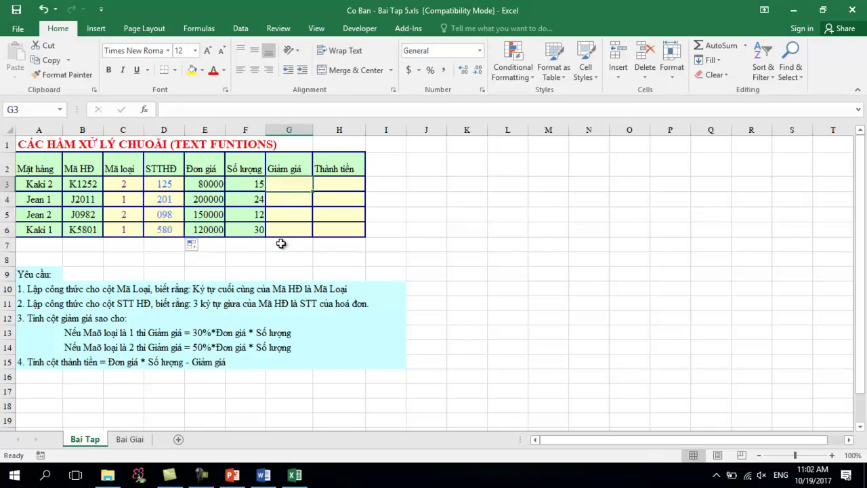
pyautogui.click(35, 317)
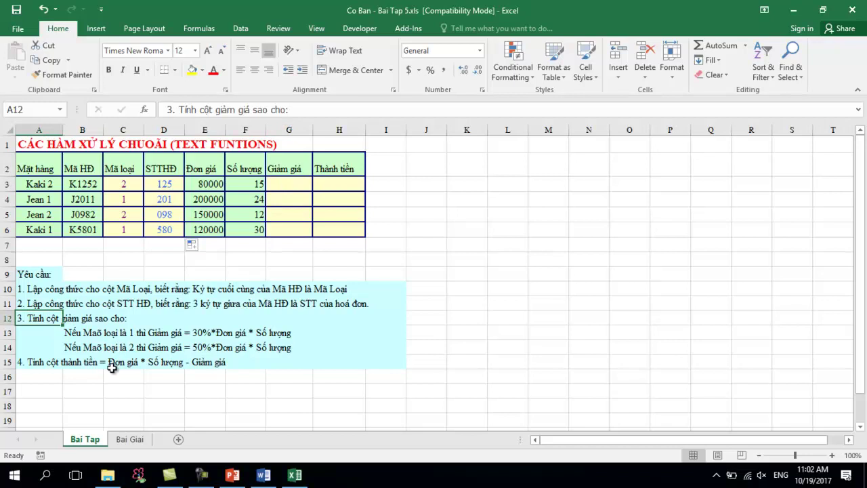
# Replace Maõ with Mã in the discount rules in B13 and B14.
pyautogui.doubleClick(102, 333)
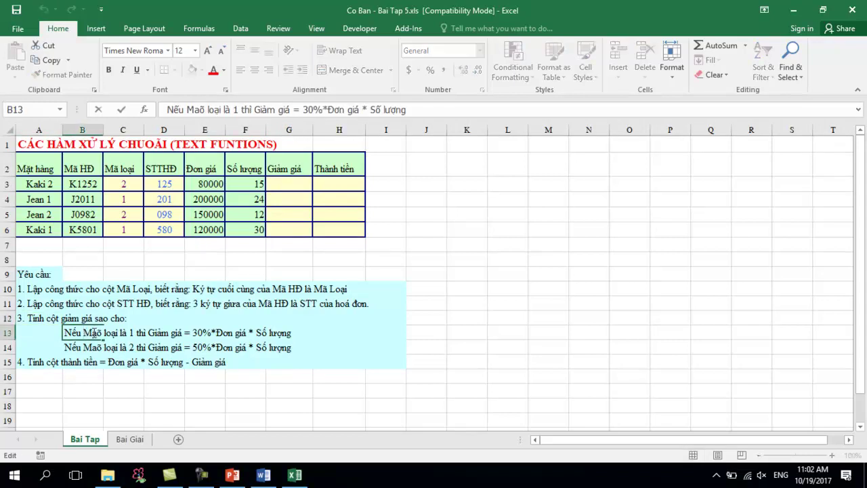
pyautogui.write('ã')
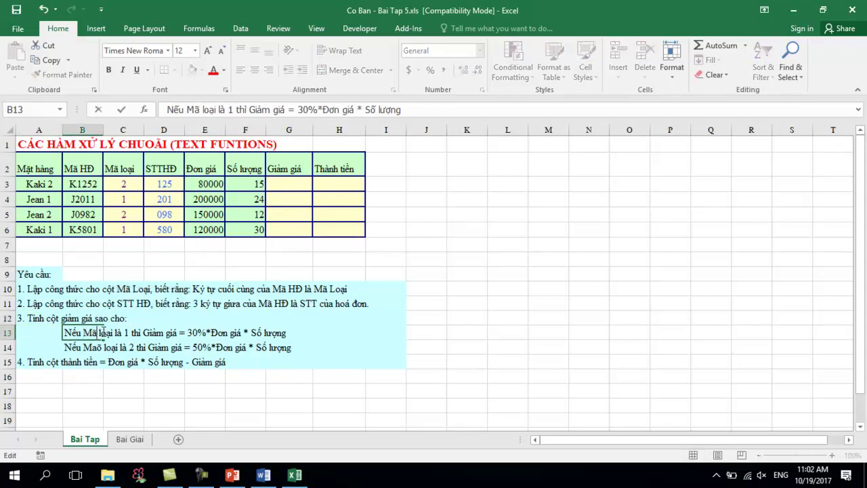
pyautogui.doubleClick(100, 347)
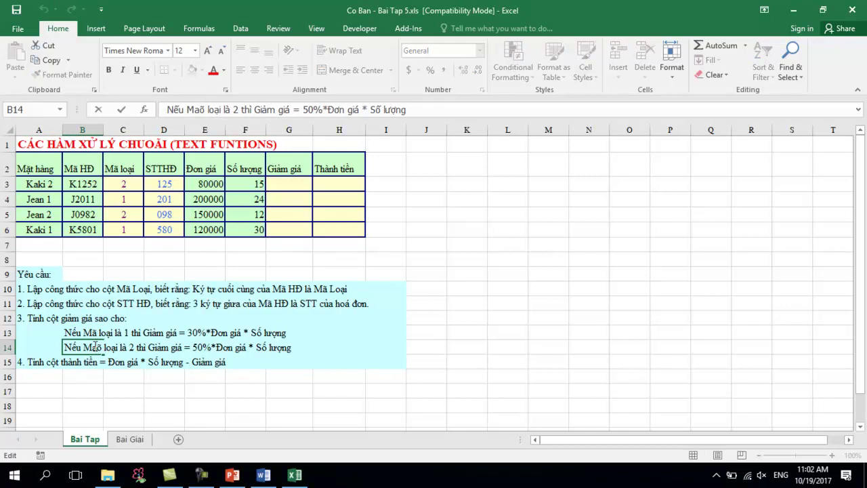
pyautogui.write('ã')
pyautogui.click(109, 348)
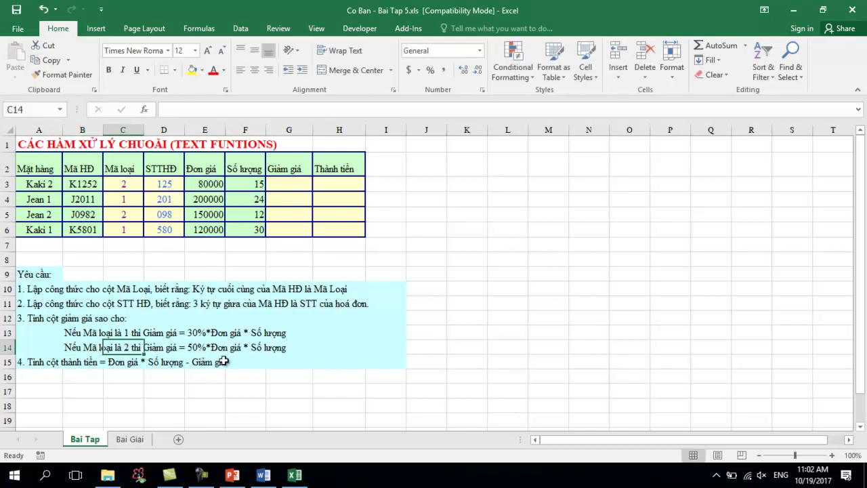
pyautogui.click(310, 185)
# Enter the discount formula =IF(C3=1;30%*E3*F3;50%*E3*F3) in G3.
pyautogui.write('=')
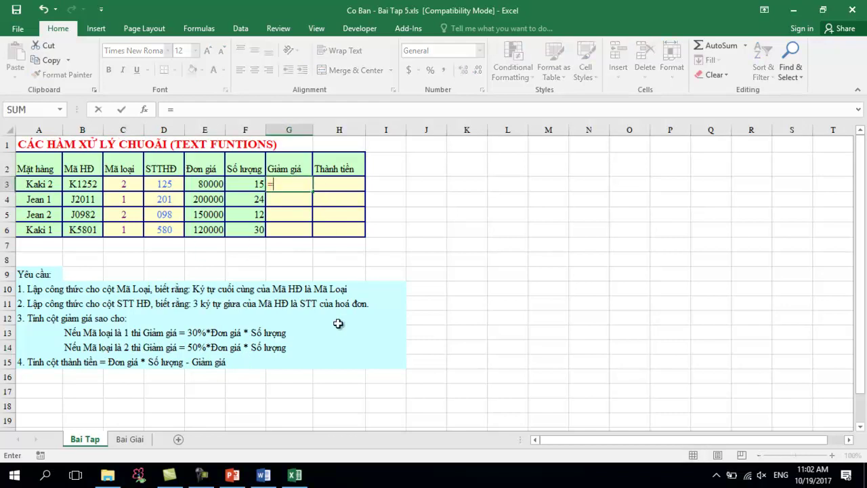
pyautogui.write('IF(')
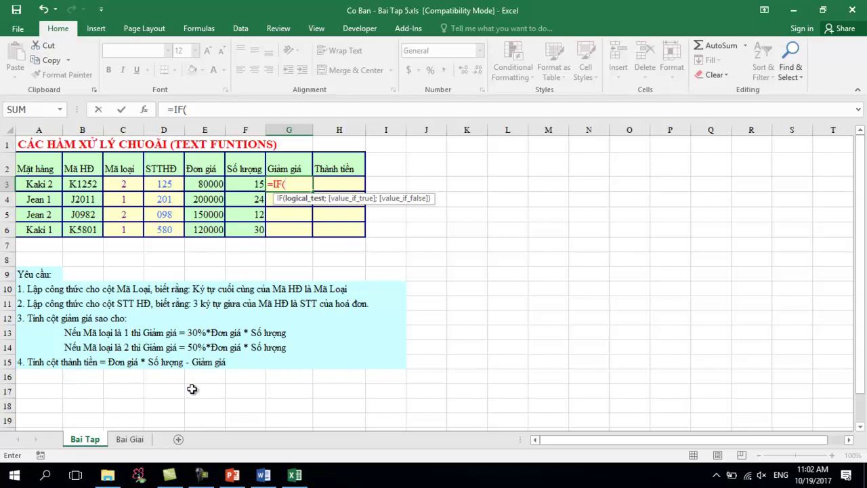
pyautogui.click(126, 186)
pyautogui.write('=1')
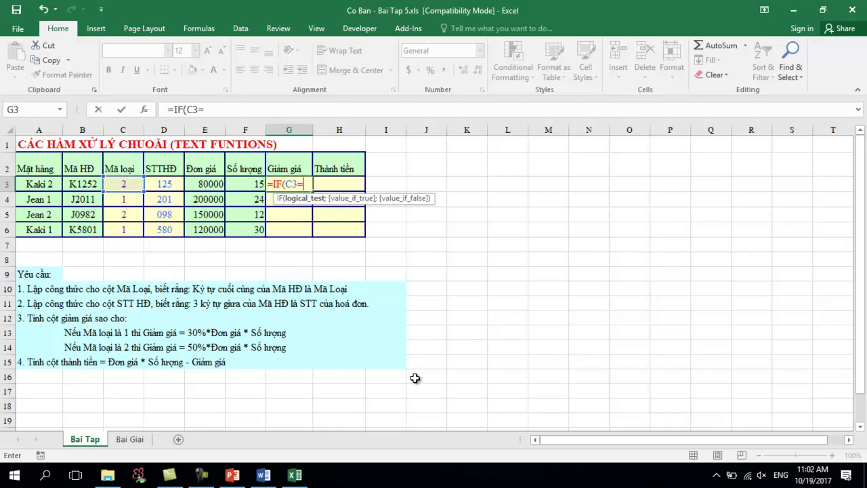
pyautogui.write(';')
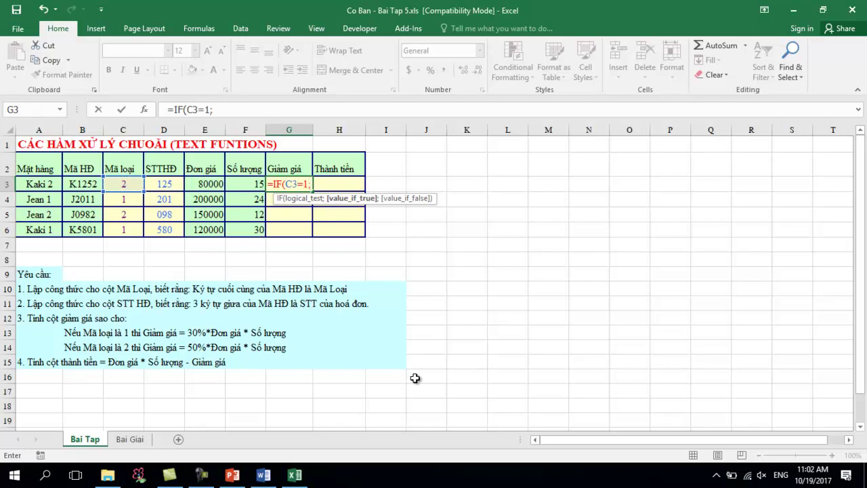
pyautogui.write('30%*')
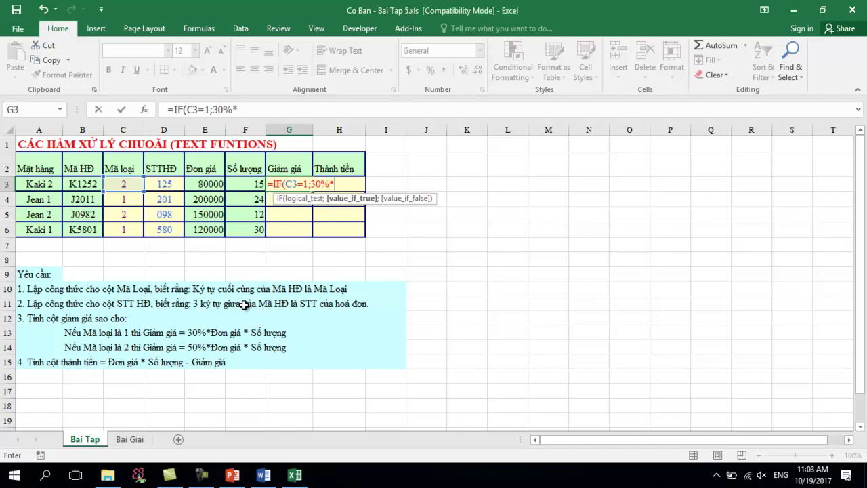
pyautogui.click(207, 181)
pyautogui.write('*')
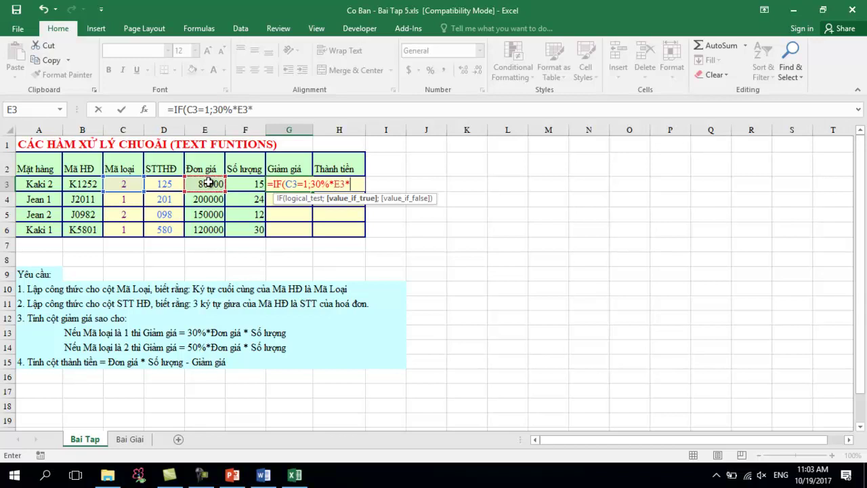
pyautogui.click(247, 183)
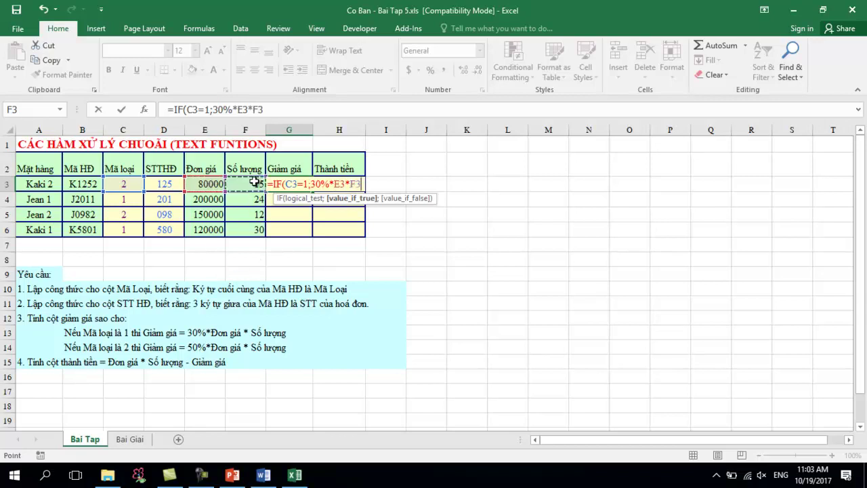
pyautogui.write(';50%*')
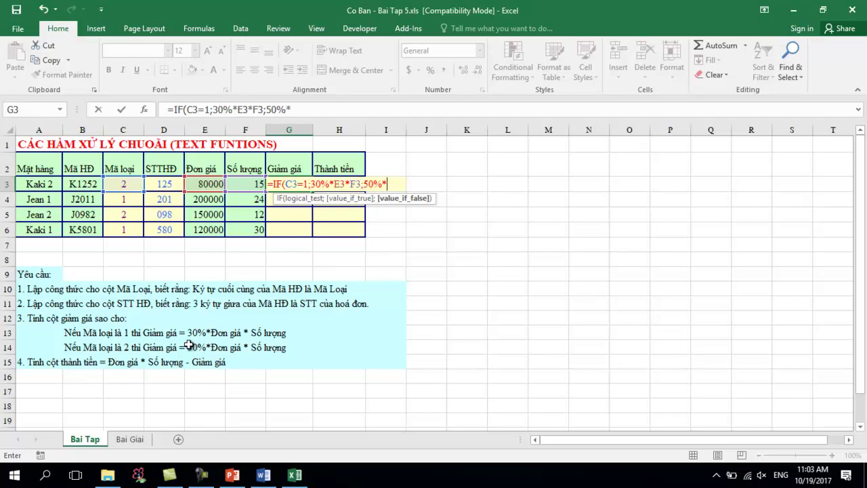
pyautogui.click(206, 183)
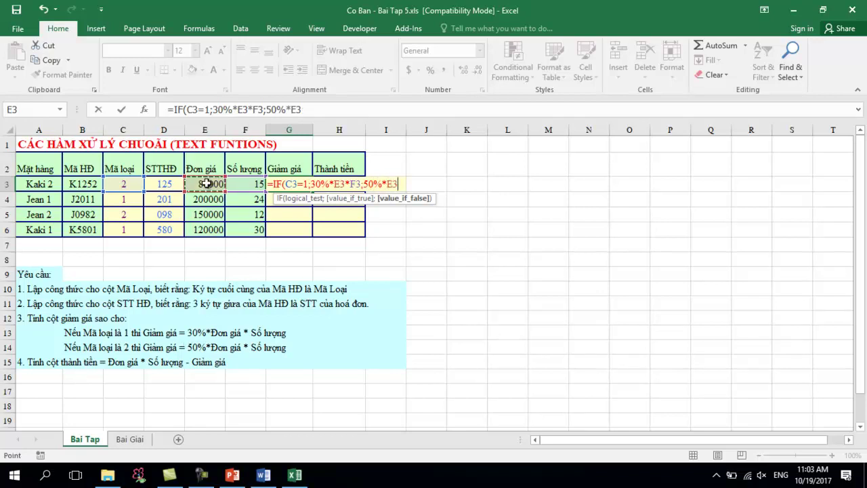
pyautogui.write('*')
pyautogui.click(252, 183)
pyautogui.press('Return')
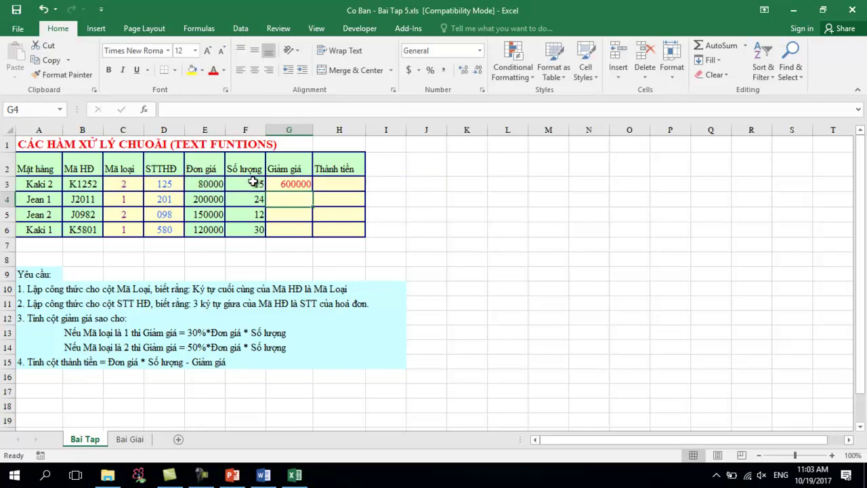
# Fill the G3 discount formula down through G6.
pyautogui.click(284, 183)
pyautogui.moveTo(312, 191); pyautogui.dragTo(298, 231)
pyautogui.click(335, 183)
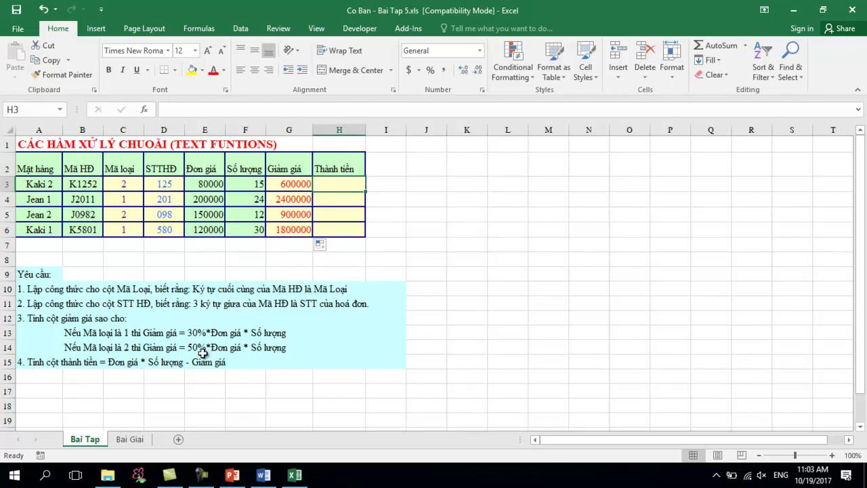
# Enter =E3*F3-G3 in H3 and fill it down to H6.
pyautogui.write('=')
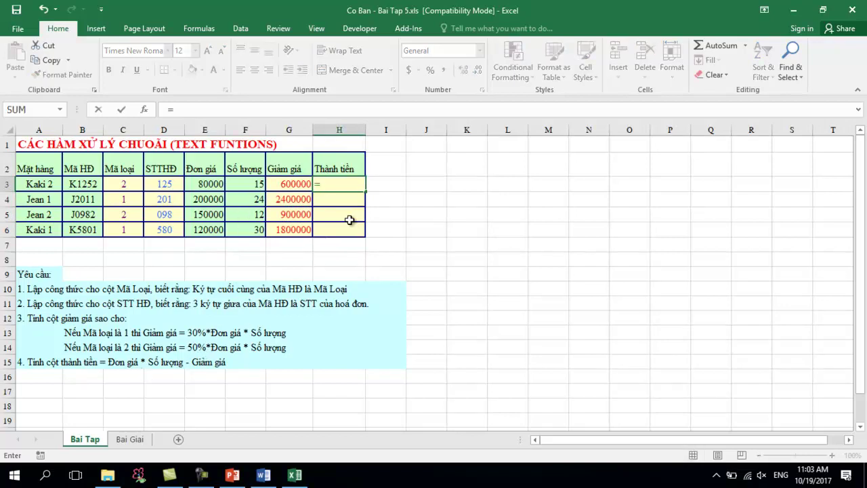
pyautogui.click(200, 182)
pyautogui.write('*')
pyautogui.click(257, 184)
pyautogui.write('-')
pyautogui.click(303, 184)
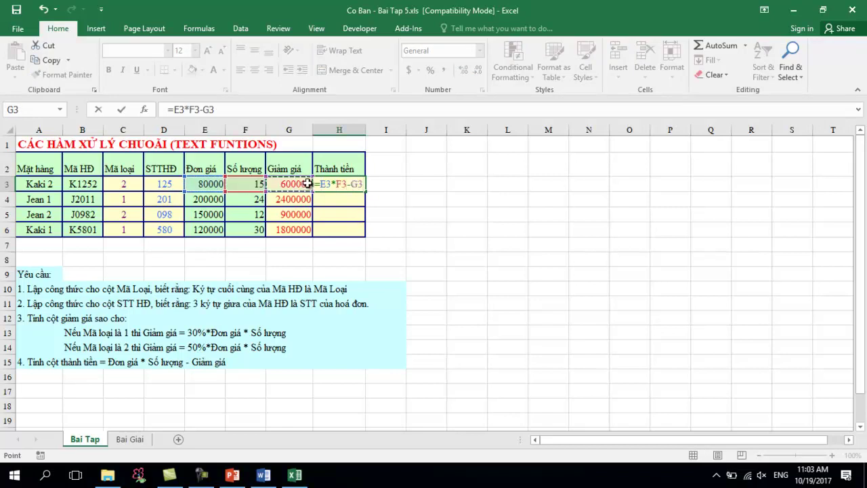
pyautogui.press('Return')
pyautogui.click(345, 184)
pyautogui.moveTo(364, 191); pyautogui.dragTo(356, 229)
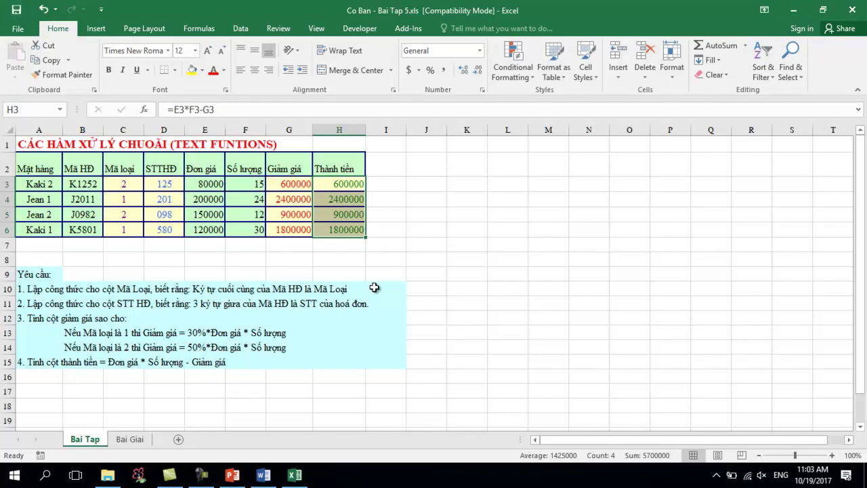
# Clear the Mã loại and STTHĐ answers in C3:D6 and select the Giảm giá and Thành tiền results.
pyautogui.moveTo(125, 186); pyautogui.dragTo(167, 230)
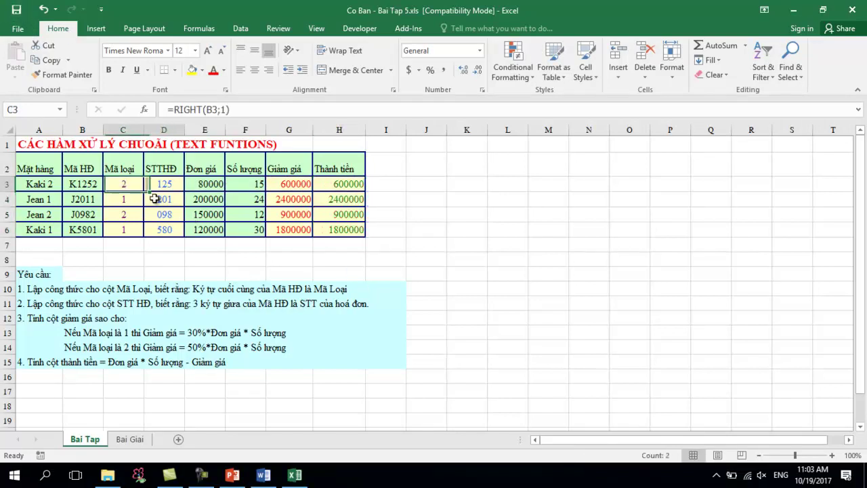
pyautogui.press('Delete')
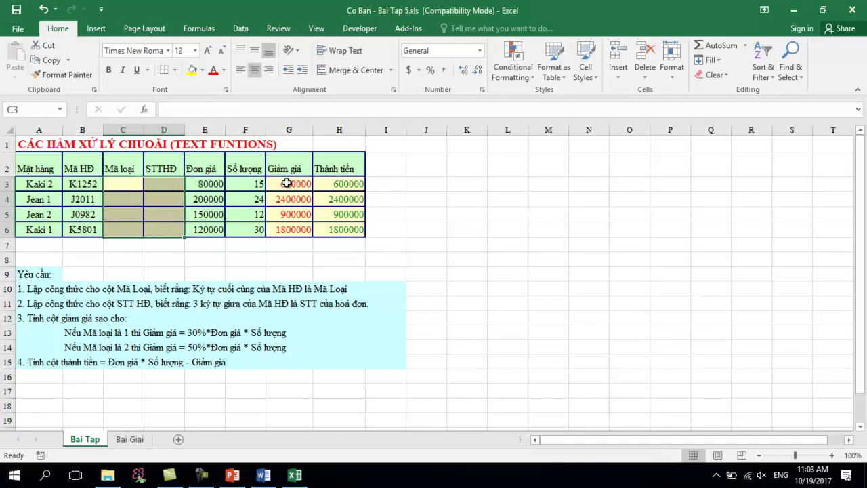
pyautogui.moveTo(288, 184); pyautogui.dragTo(338, 229)
# Review the Bai Giai sheet's formulas in H6, G3:G5 and C3, then return to Bai Tap.
pyautogui.click(129, 439)
pyautogui.click(325, 224)
pyautogui.click(287, 195)
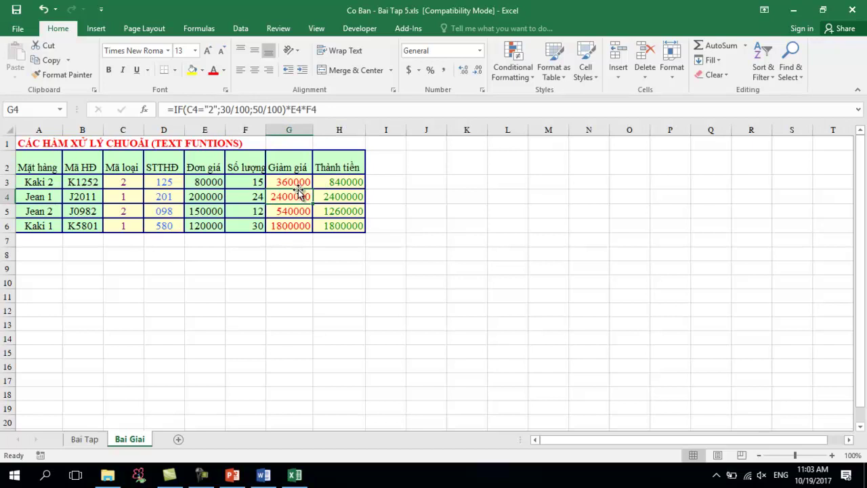
pyautogui.click(291, 209)
pyautogui.click(300, 187)
pyautogui.click(112, 180)
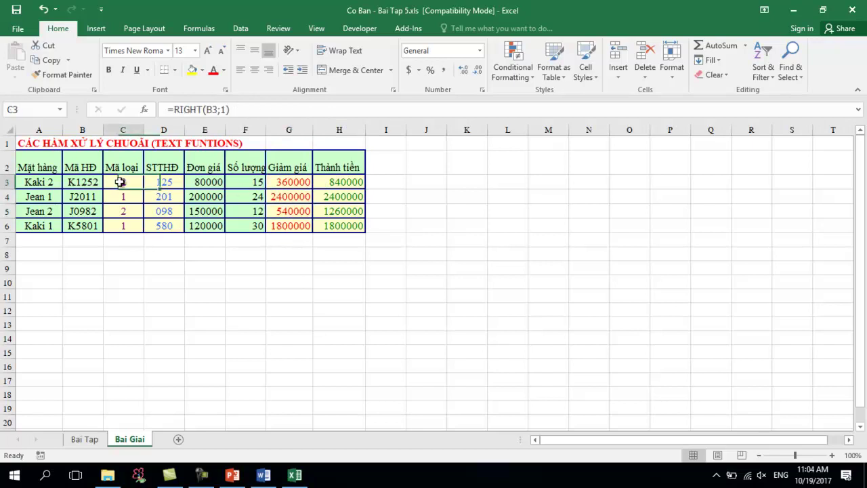
pyautogui.click(103, 440)
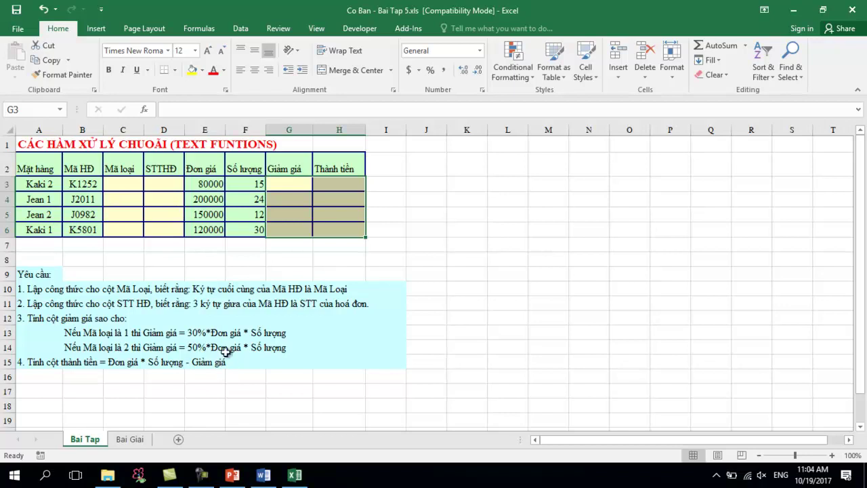
# Close the Bai Tap 5 workbook and open Co Ban - Bai Tap 6.xls.
pyautogui.click(864, 10)
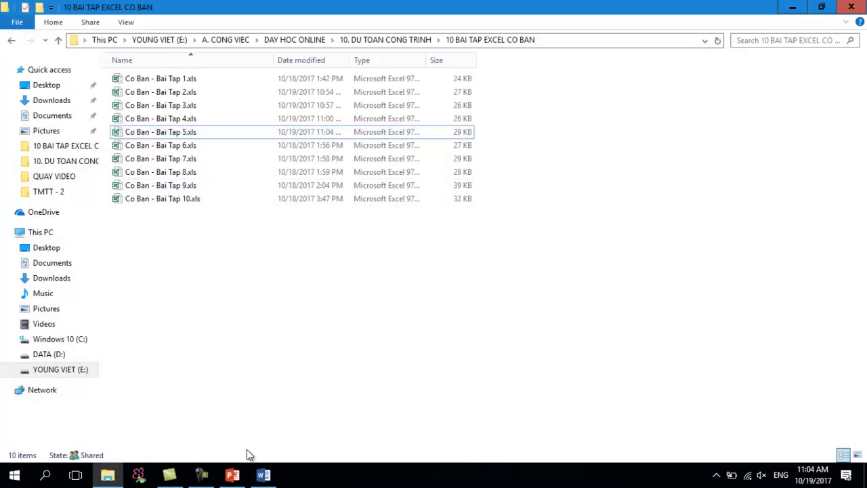
pyautogui.click(194, 477)
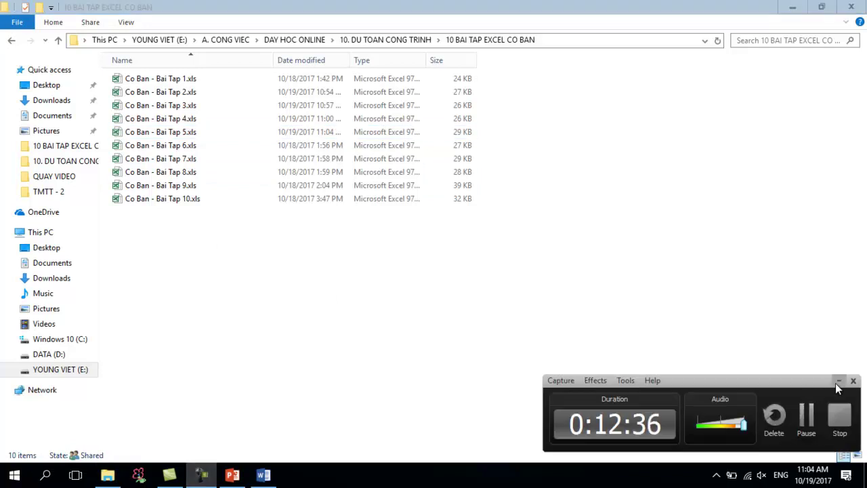
pyautogui.click(838, 382)
pyautogui.doubleClick(192, 145)
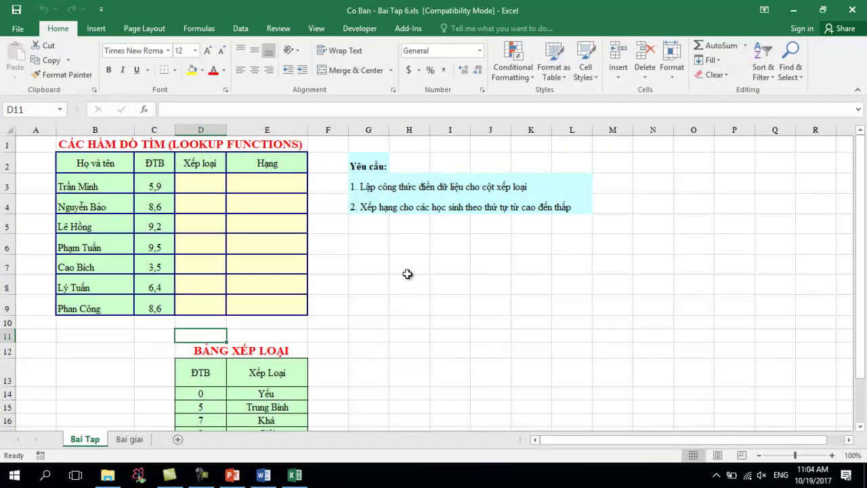
# Look over the Xếp loại column and the first student's ĐTB score in C3.
pyautogui.scroll(-2, 407, 274)
pyautogui.scroll(2, 407, 273)
pyautogui.scroll(1, 407, 274)
pyautogui.click(215, 189)
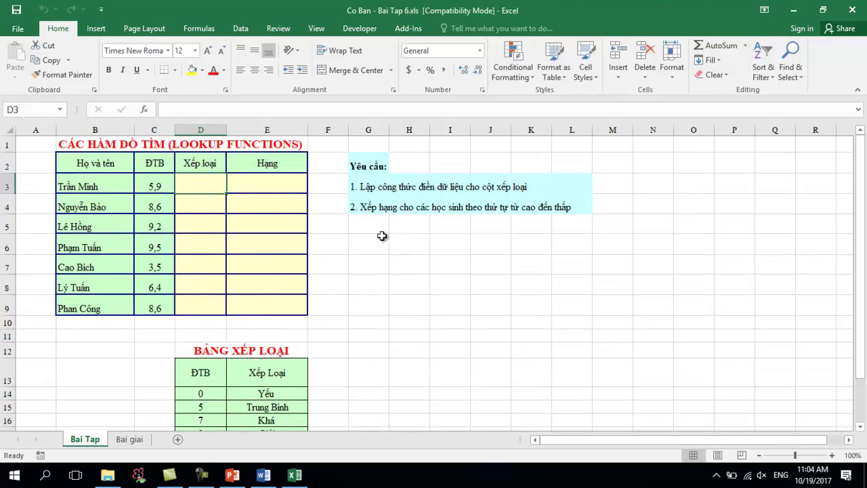
pyautogui.scroll(-1, 277, 393)
pyautogui.scroll(-2, 270, 368)
pyautogui.scroll(3, 271, 368)
pyautogui.scroll(-1, 234, 386)
pyautogui.scroll(-2, 204, 264)
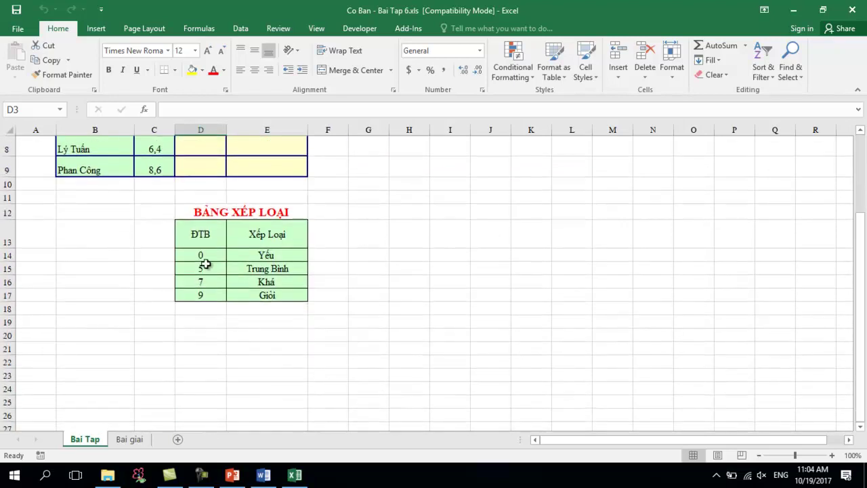
pyautogui.moveTo(203, 256); pyautogui.dragTo(249, 294)
pyautogui.scroll(3, 301, 294)
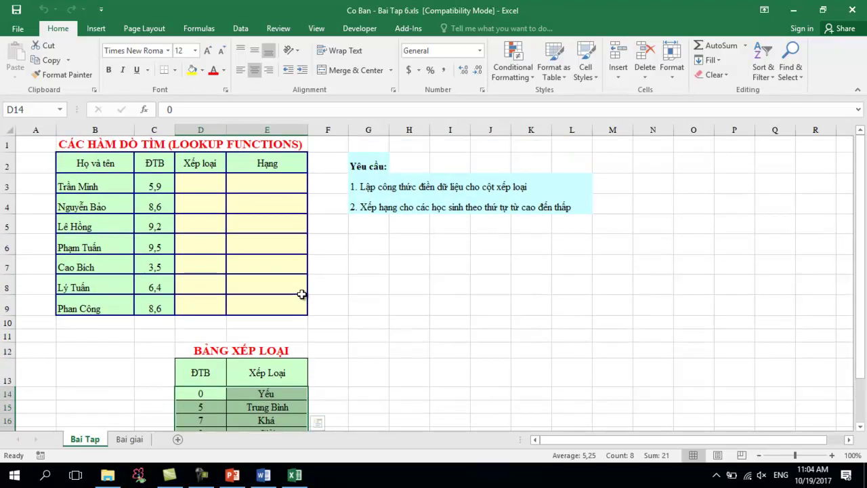
pyautogui.click(203, 189)
pyautogui.scroll(-3, 343, 342)
pyautogui.scroll(3, 178, 223)
pyautogui.click(150, 184)
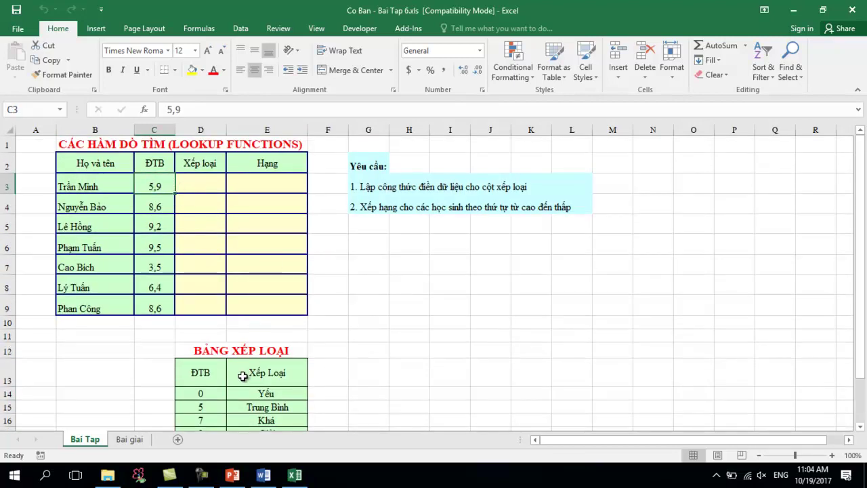
# Check the BẢNG XẾP LOẠI thresholds 0, 5, 7 and 9, then select D3.
pyautogui.scroll(-3, 219, 411)
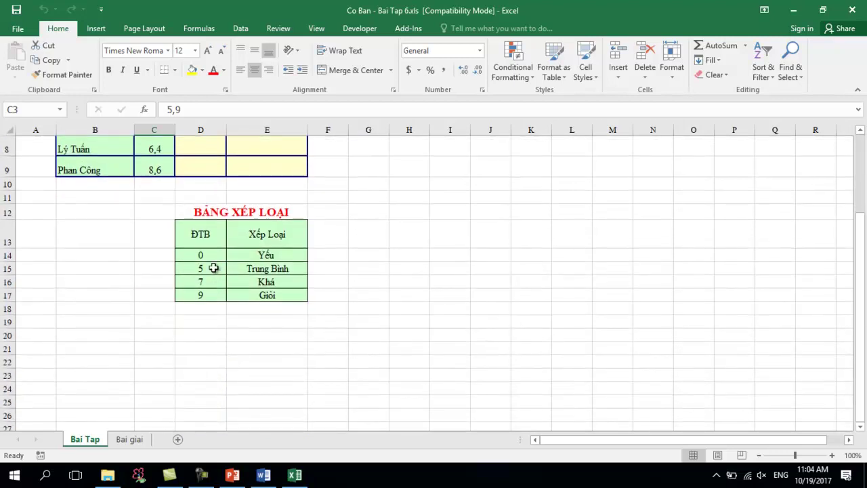
pyautogui.click(213, 255)
pyautogui.click(216, 267)
pyautogui.click(214, 282)
pyautogui.click(212, 295)
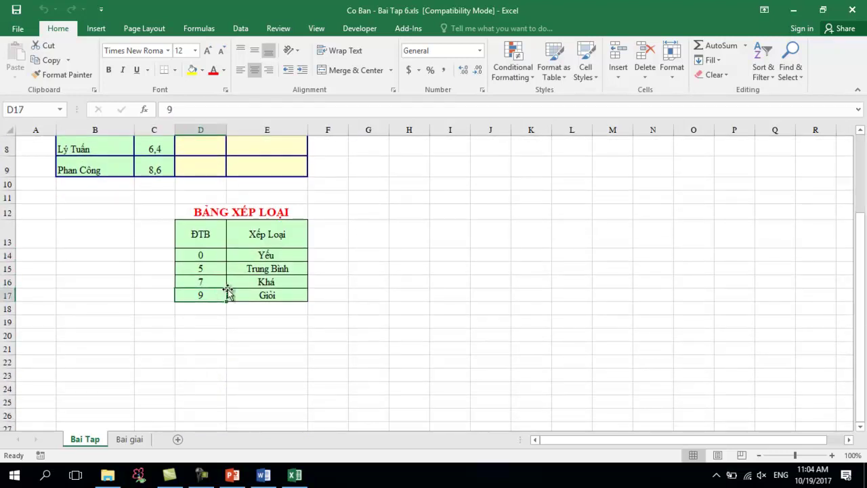
pyautogui.click(221, 270)
pyautogui.click(220, 257)
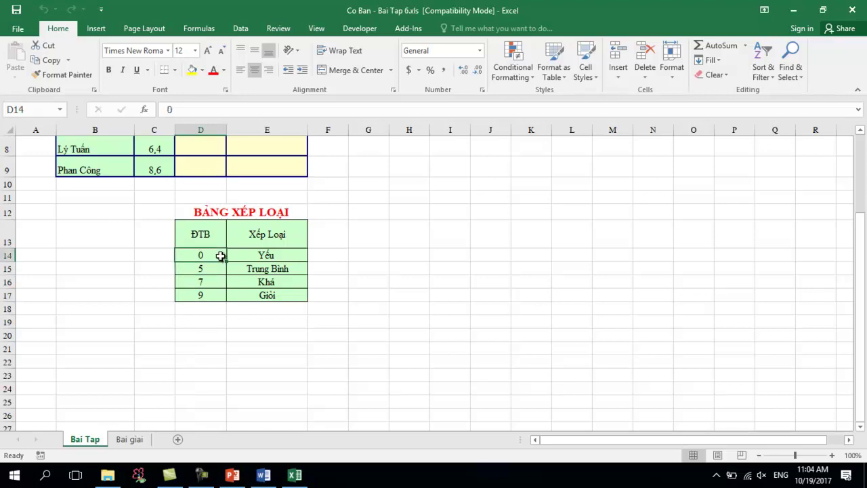
pyautogui.click(221, 269)
pyautogui.click(217, 285)
pyautogui.click(213, 296)
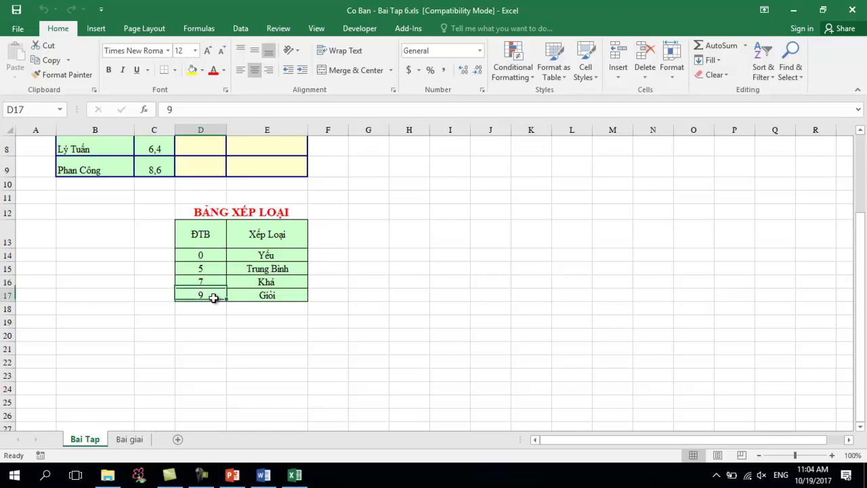
pyautogui.scroll(1, 229, 315)
pyautogui.scroll(2, 230, 314)
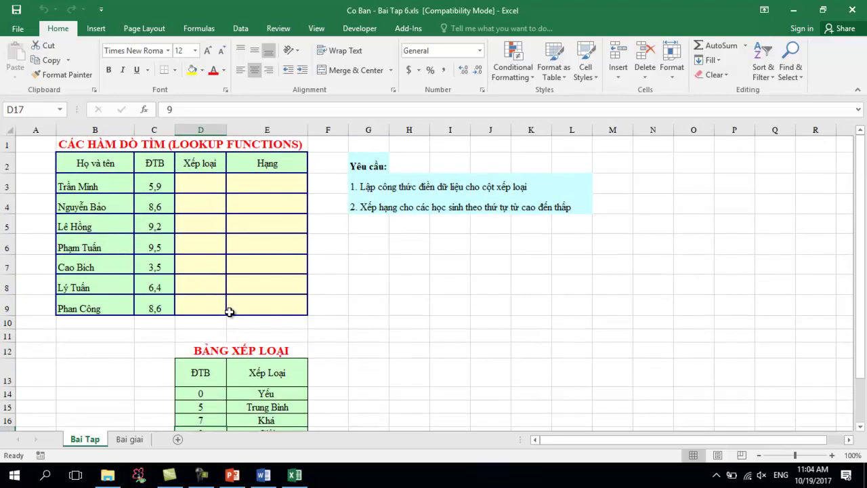
pyautogui.click(195, 186)
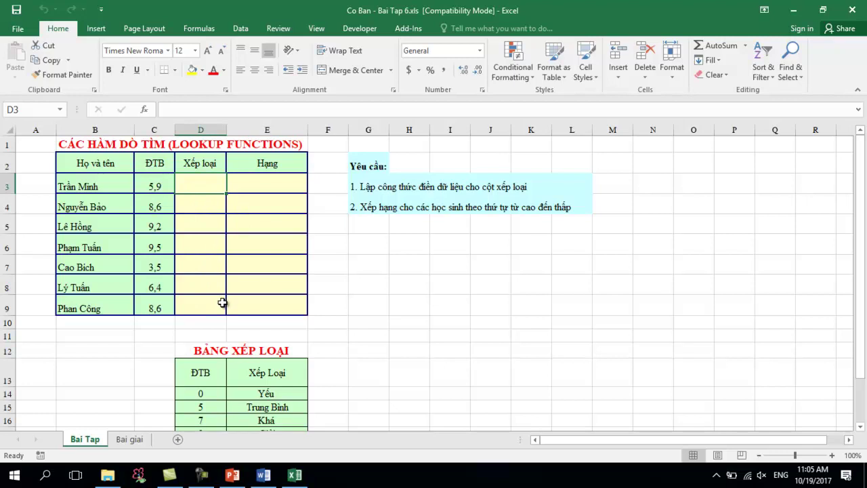
# In D3, start a VLOOKUP formula using C3 as the lookup value.
pyautogui.write('=')
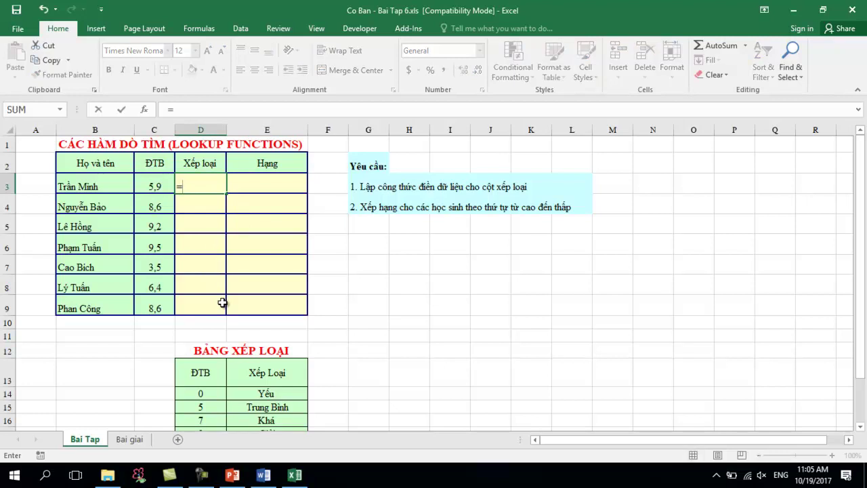
pyautogui.scroll(-3, 223, 302)
pyautogui.scroll(3, 223, 285)
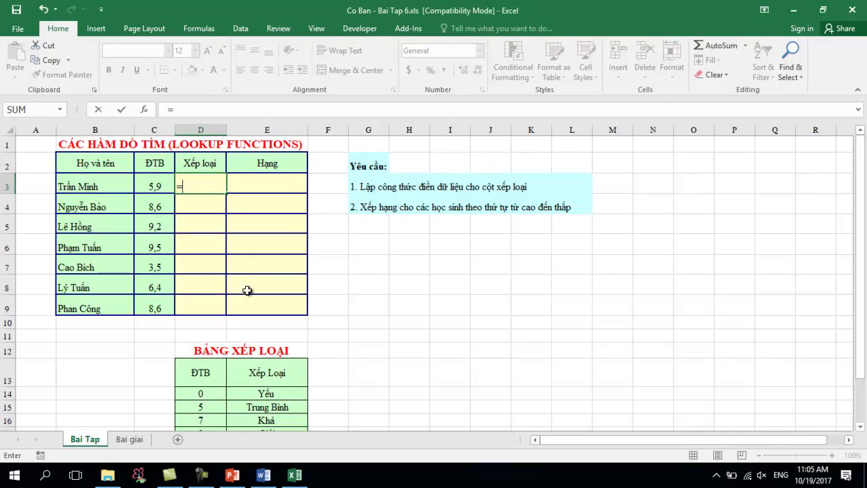
pyautogui.write('vl')
pyautogui.press('Tab')
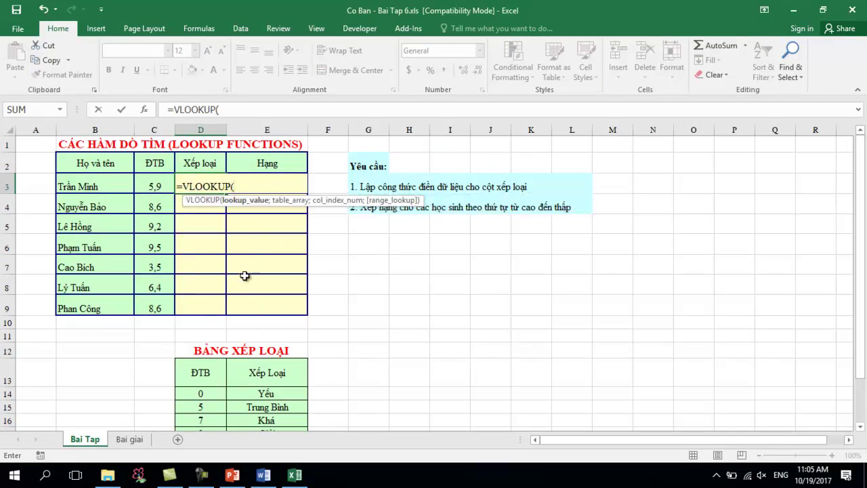
pyautogui.click(157, 189)
pyautogui.write(';')
# Add the grade table as the absolute lookup range $D$14:$E$17.
pyautogui.scroll(-2, 306, 356)
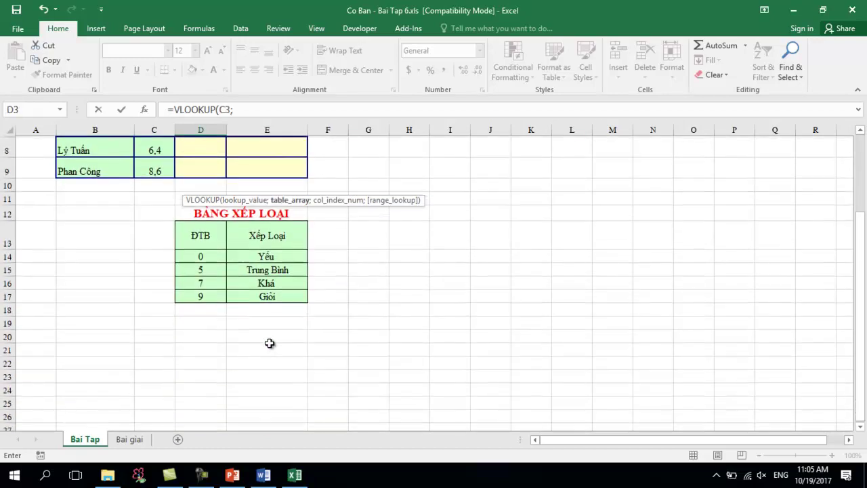
pyautogui.moveTo(200, 255); pyautogui.dragTo(270, 294)
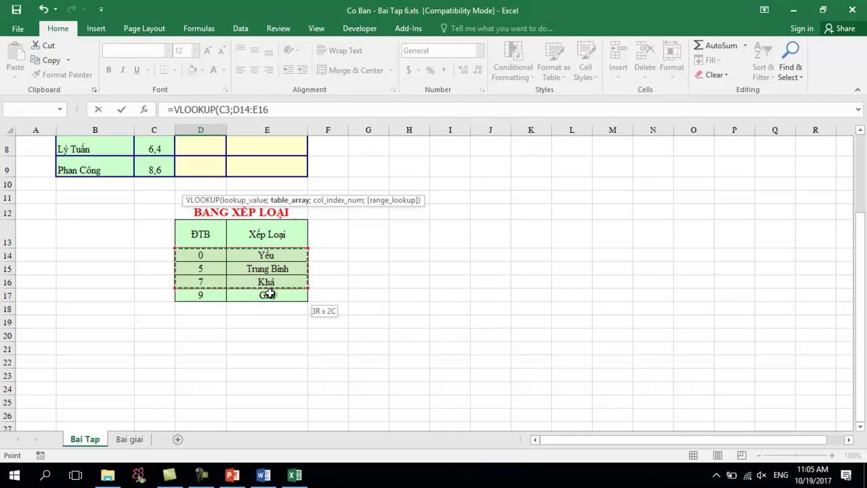
pyautogui.scroll(2, 242, 284)
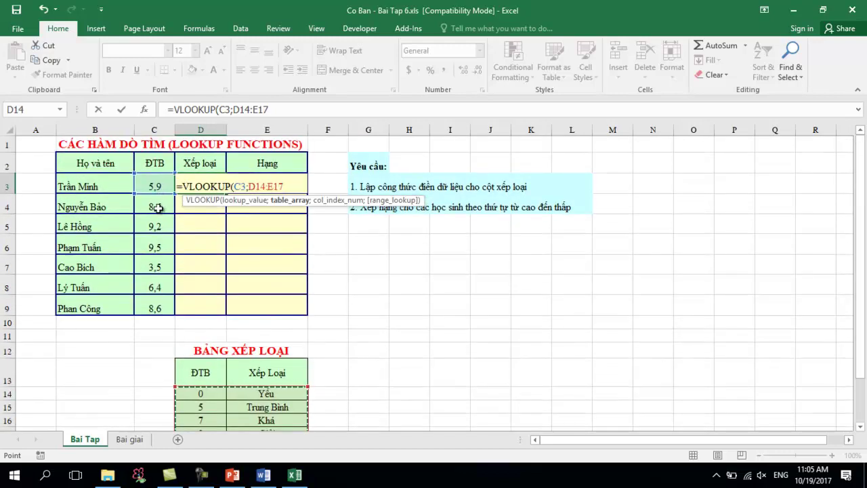
pyautogui.scroll(-2, 223, 269)
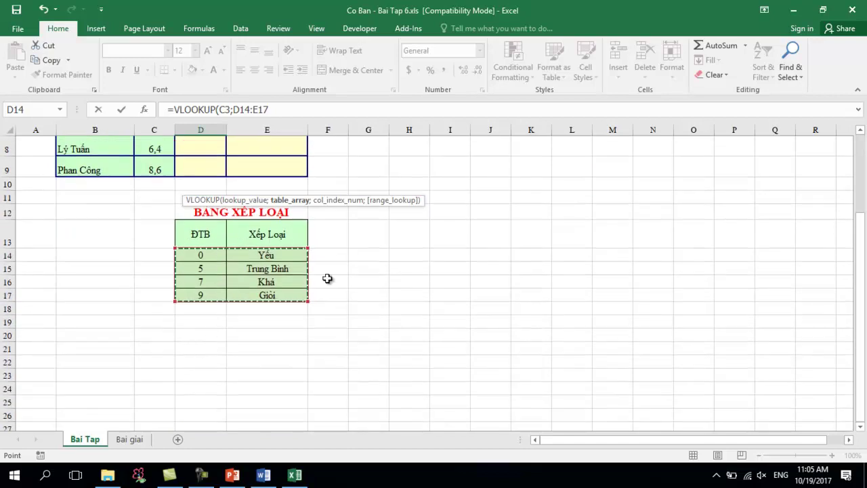
pyautogui.scroll(2, 275, 275)
pyautogui.moveTo(233, 109); pyautogui.dragTo(285, 110)
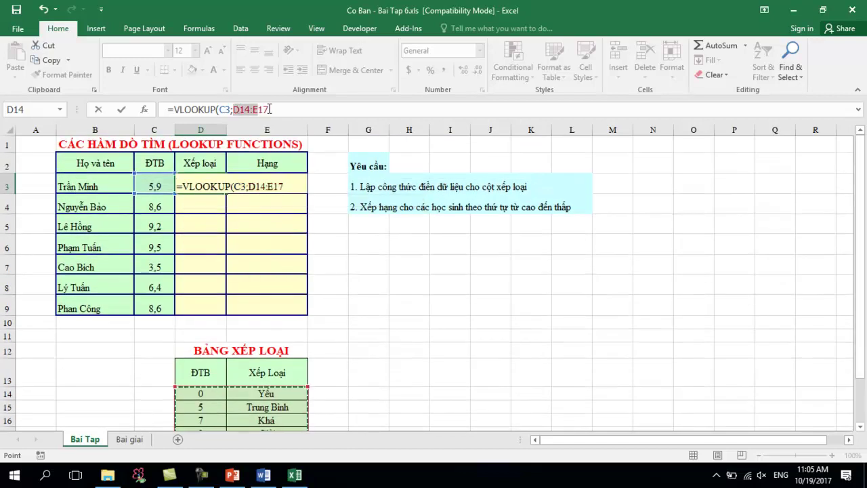
pyautogui.press('F4')
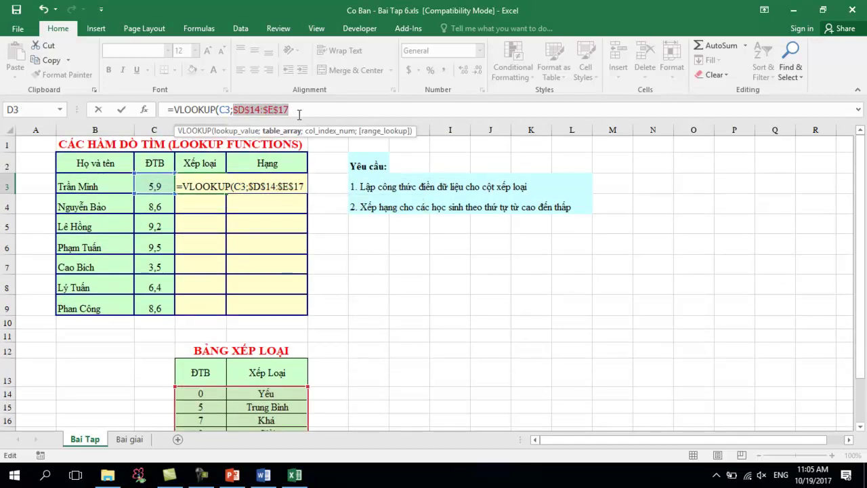
pyautogui.click(298, 114)
# Complete D3's formula as =VLOOKUP(C3;$D$14:$E$17;2;TRUE) with approximate match.
pyautogui.write(';')
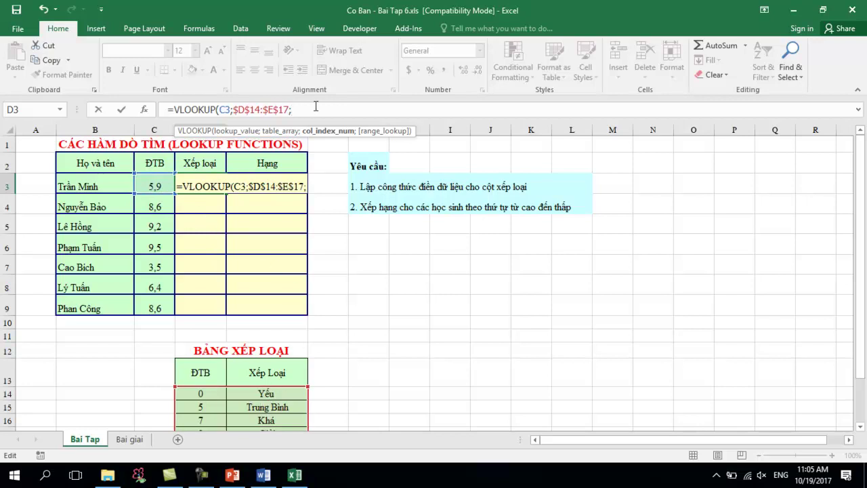
pyautogui.write('2;')
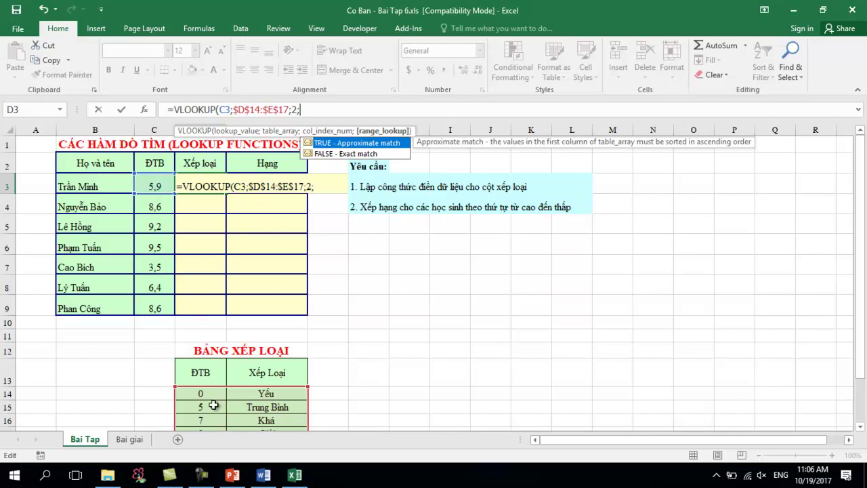
pyautogui.click(860, 427)
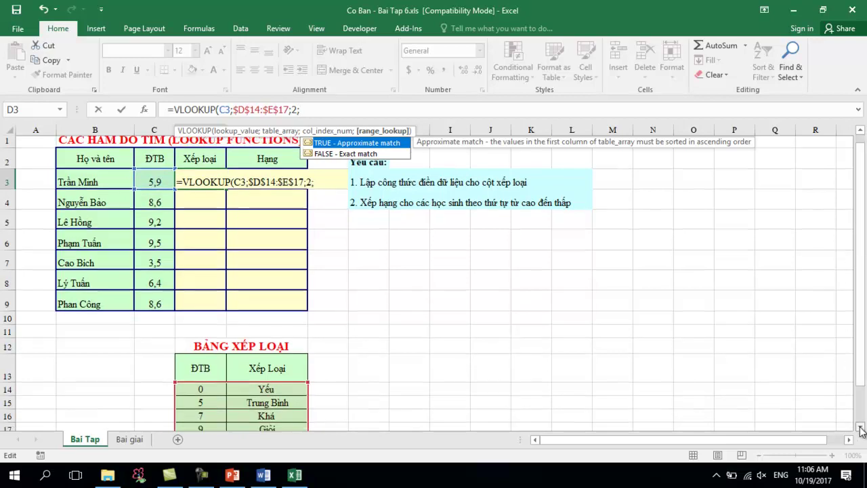
pyautogui.click(860, 426)
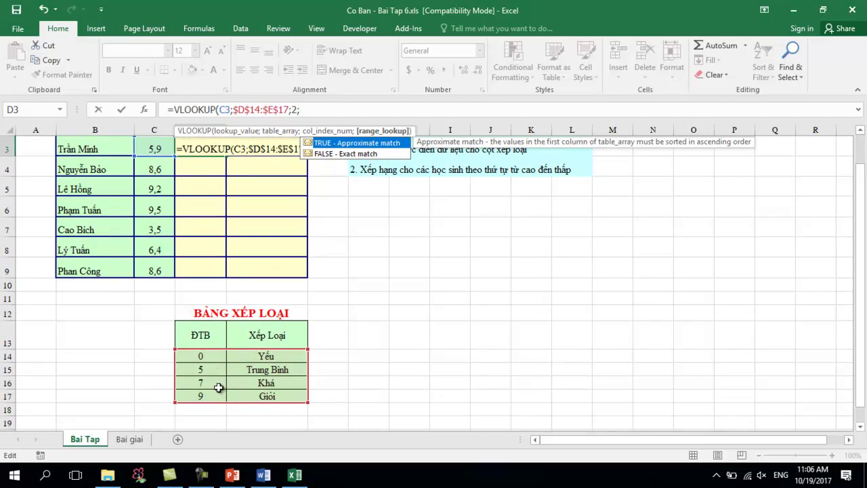
pyautogui.doubleClick(364, 144)
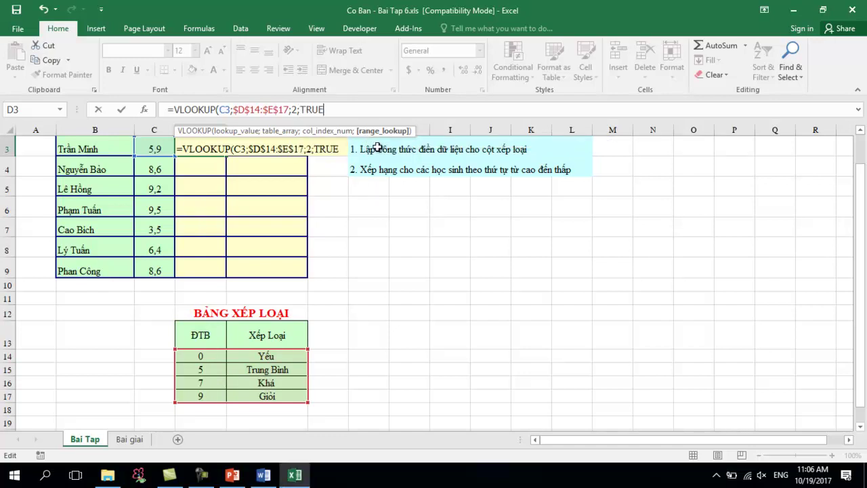
pyautogui.press('Return')
# Fill the D3 grade formula down to D9.
pyautogui.scroll(1, 211, 156)
pyautogui.click(200, 182)
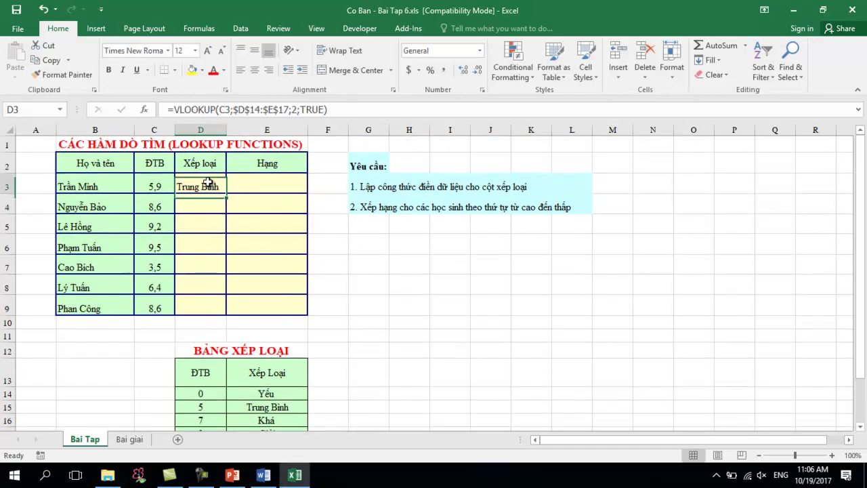
pyautogui.moveTo(225, 190); pyautogui.dragTo(226, 311)
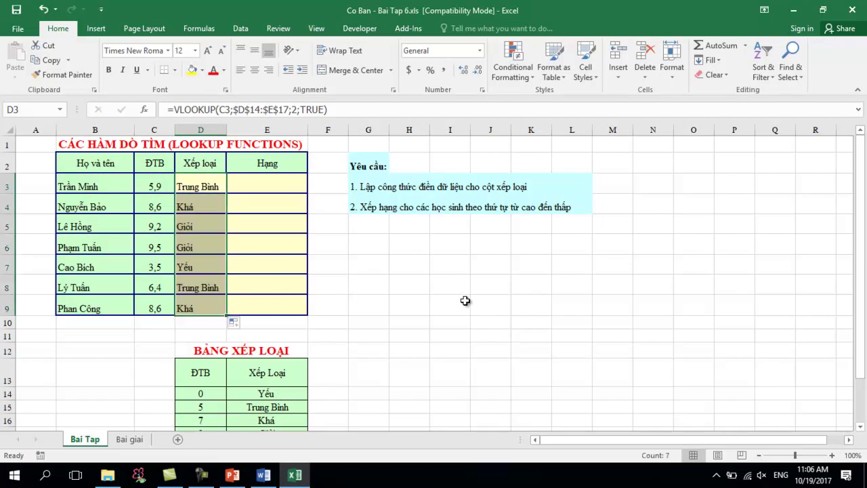
pyautogui.click(276, 283)
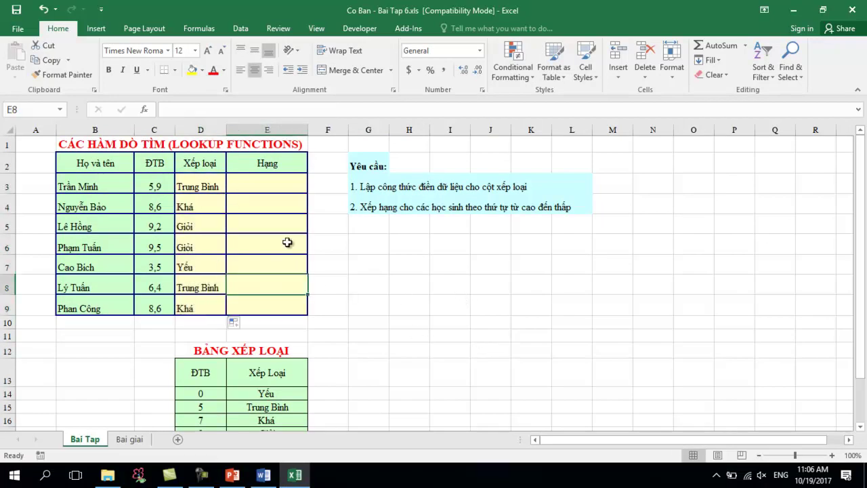
# Enter =RANK(C3;$C$3:$C$9) in E3 with an absolute score range.
pyautogui.click(270, 186)
pyautogui.write('=')
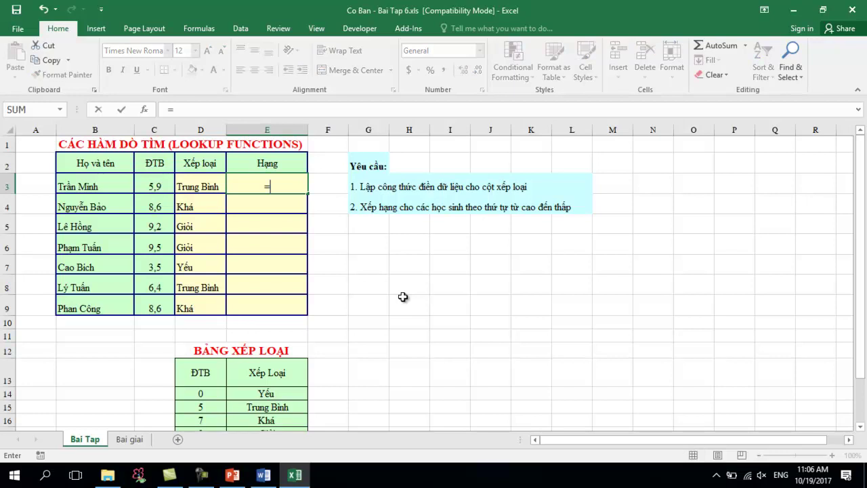
pyautogui.write('ran')
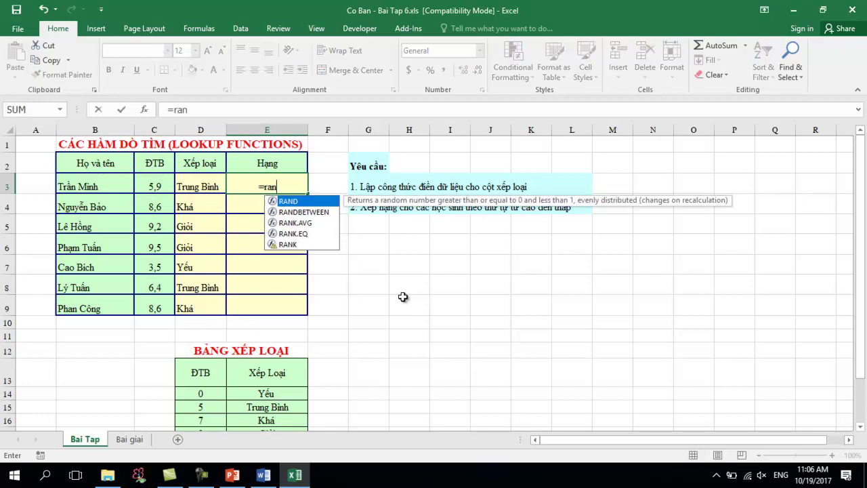
pyautogui.write('k')
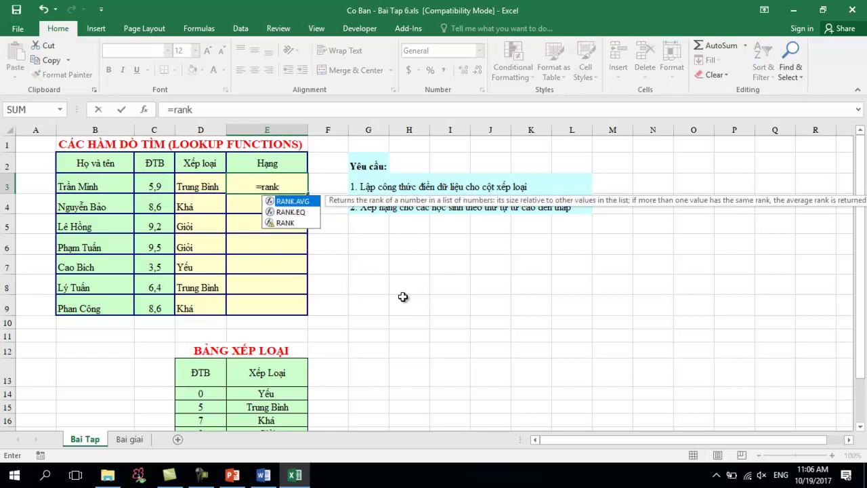
pyautogui.write('(')
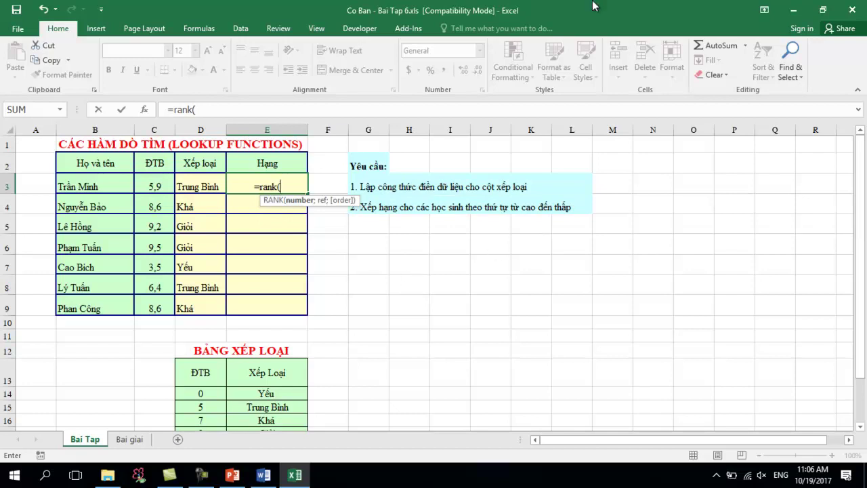
pyautogui.click(150, 184)
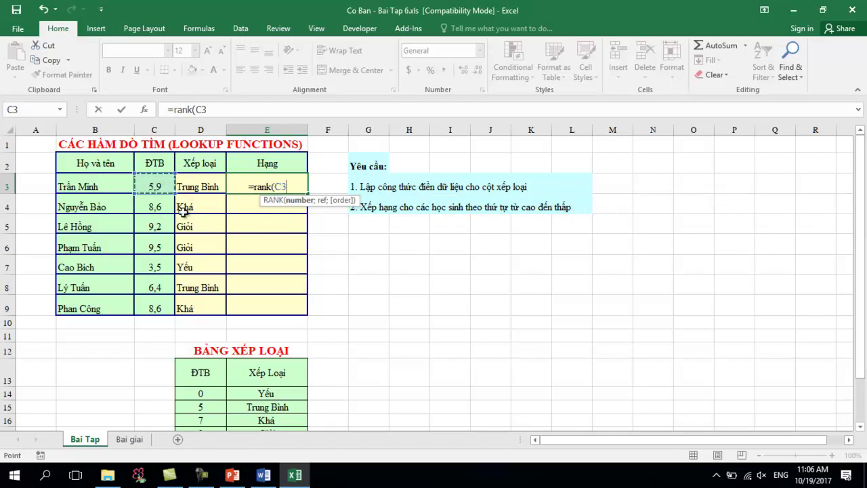
pyautogui.write(';')
pyautogui.moveTo(164, 185); pyautogui.dragTo(154, 306)
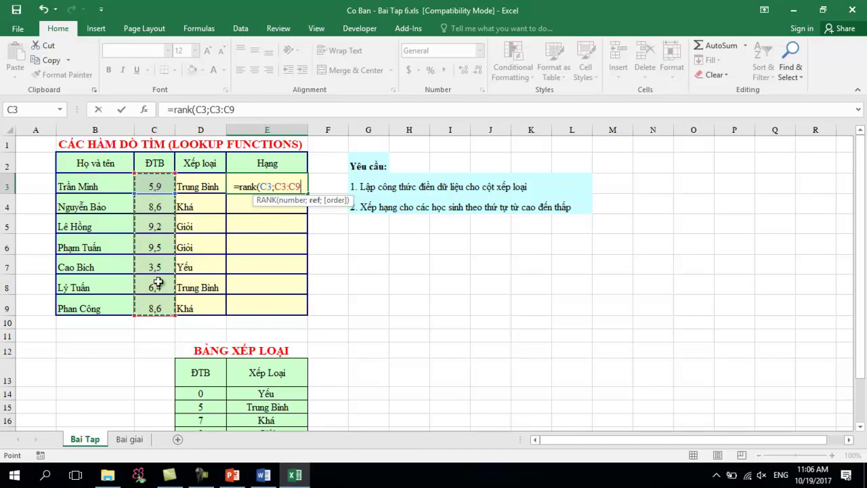
pyautogui.moveTo(275, 187); pyautogui.dragTo(307, 186)
pyautogui.press('F4')
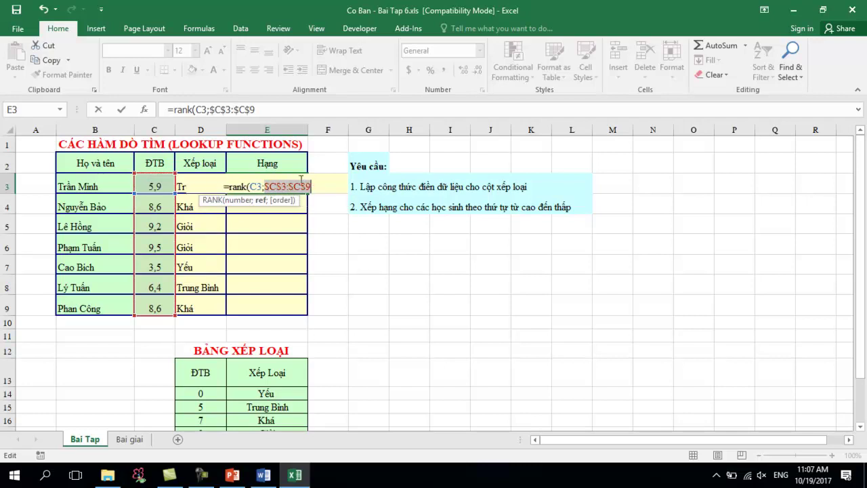
pyautogui.click(312, 186)
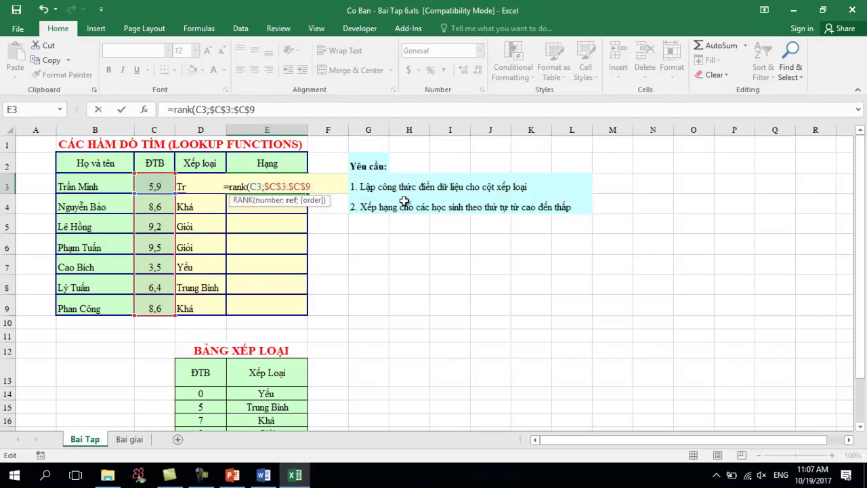
pyautogui.write(')')
pyautogui.press('Return')
# Fill the rank formula down to E9, then select the D3:E10 answers.
pyautogui.click(274, 188)
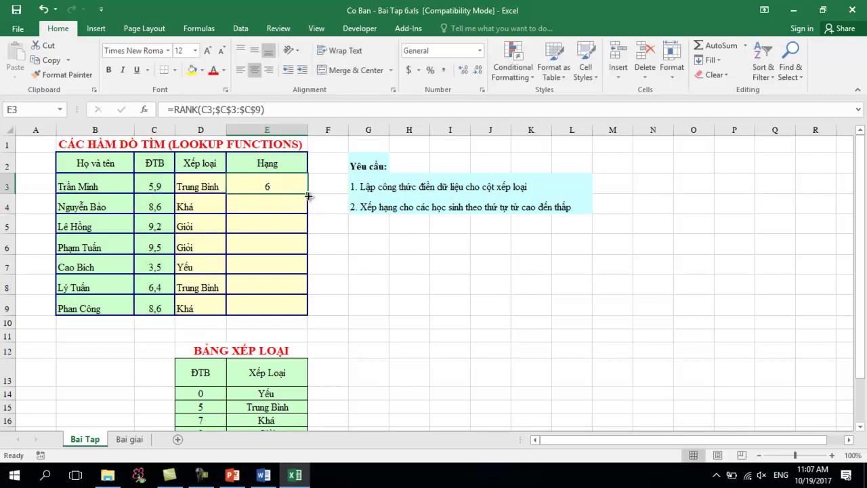
pyautogui.moveTo(307, 195); pyautogui.dragTo(306, 308)
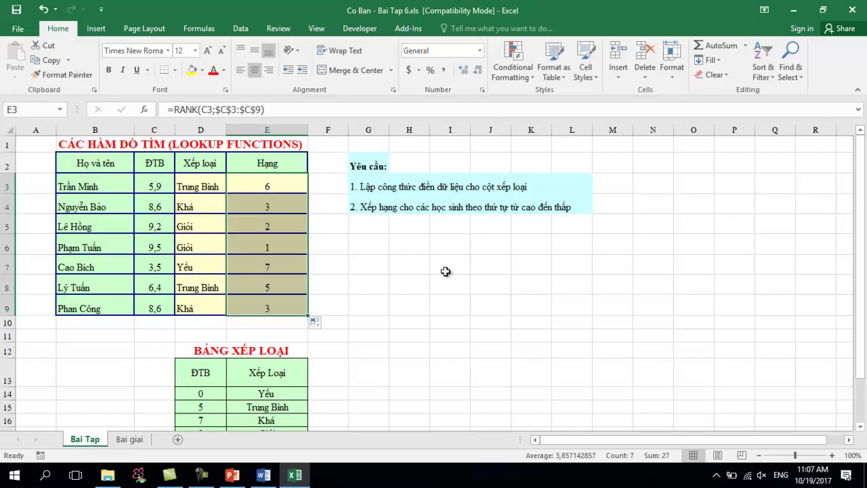
pyautogui.click(276, 246)
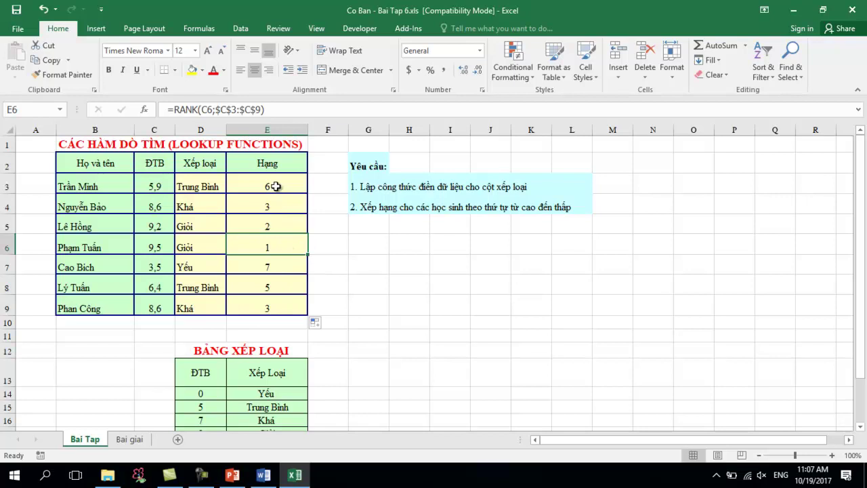
pyautogui.moveTo(250, 187); pyautogui.dragTo(259, 304)
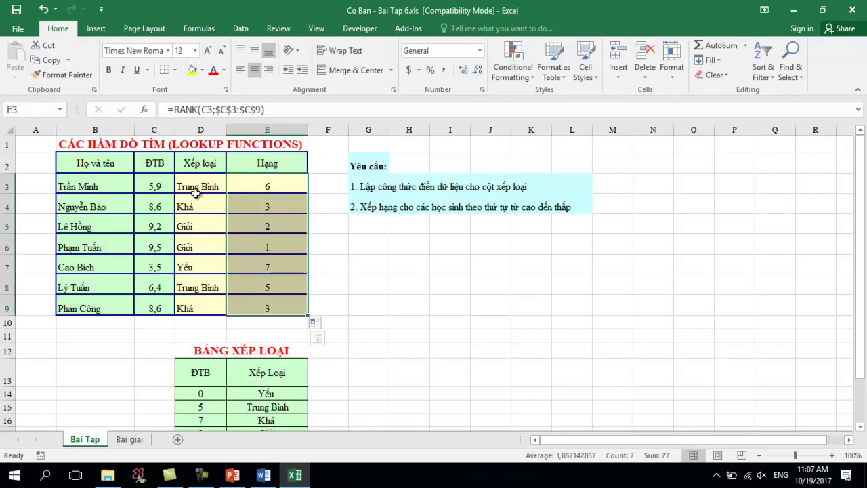
pyautogui.moveTo(195, 189); pyautogui.dragTo(263, 323)
# Clear the grade and rank answers and compare with the Bai giai formulas in D3, E3, E9, D9.
pyautogui.press('Delete')
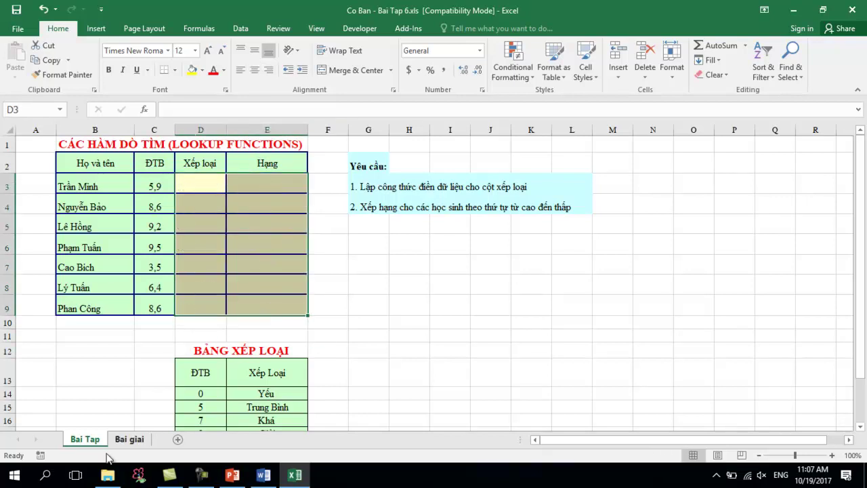
pyautogui.click(124, 441)
pyautogui.click(223, 173)
pyautogui.scroll(3, 223, 176)
pyautogui.click(220, 186)
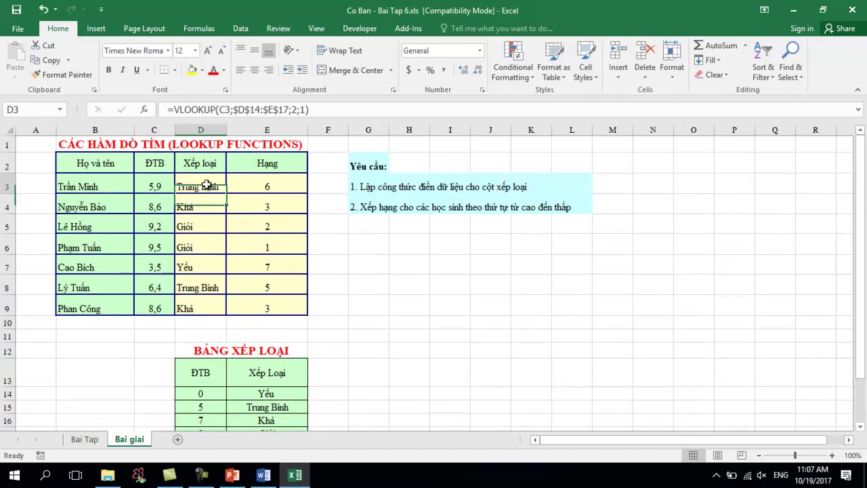
pyautogui.click(279, 189)
pyautogui.click(192, 181)
pyautogui.click(256, 302)
pyautogui.click(185, 194)
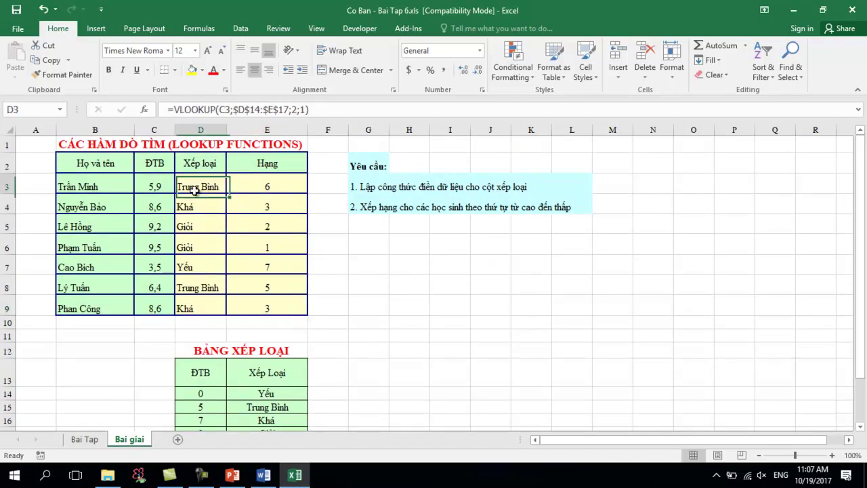
pyautogui.click(190, 302)
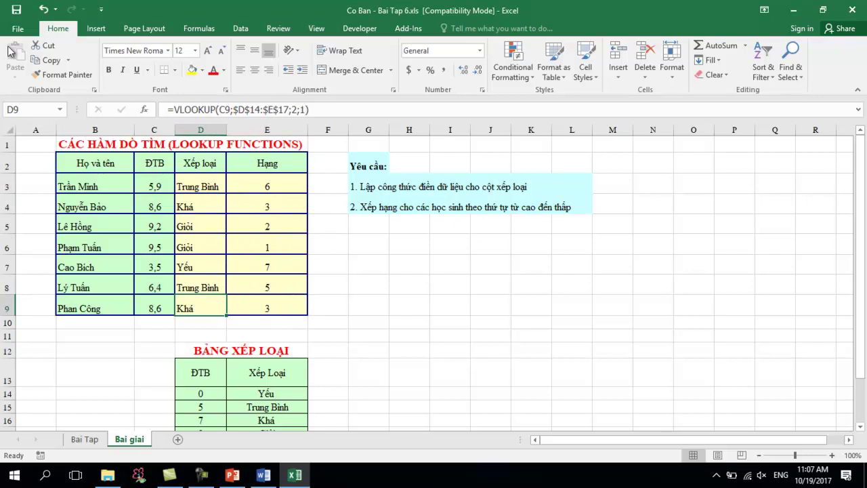
pyautogui.click(92, 442)
# Save and close Bai Tap 6, then open Co Ban - Bai Tap 7.xls.
pyautogui.click(16, 9)
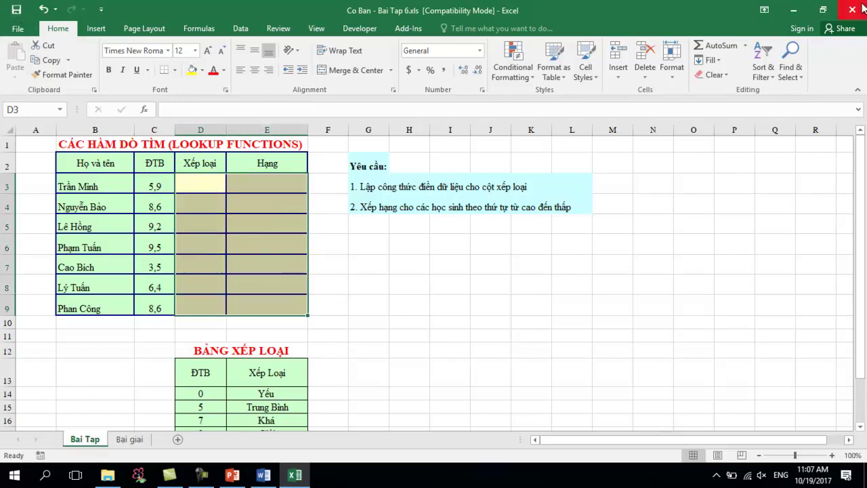
pyautogui.click(862, 6)
pyautogui.click(165, 161)
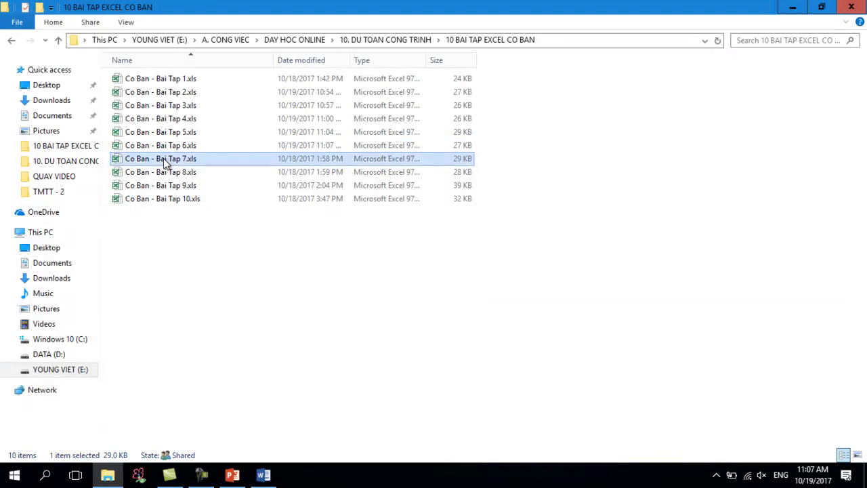
pyautogui.doubleClick(165, 161)
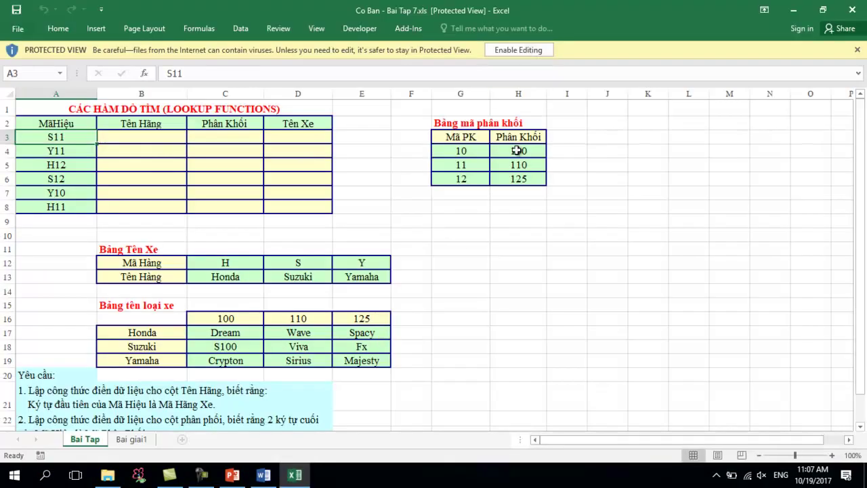
# Enable editing on the protected Co Ban - Bai Tap 7.xls workbook.
pyautogui.click(518, 50)
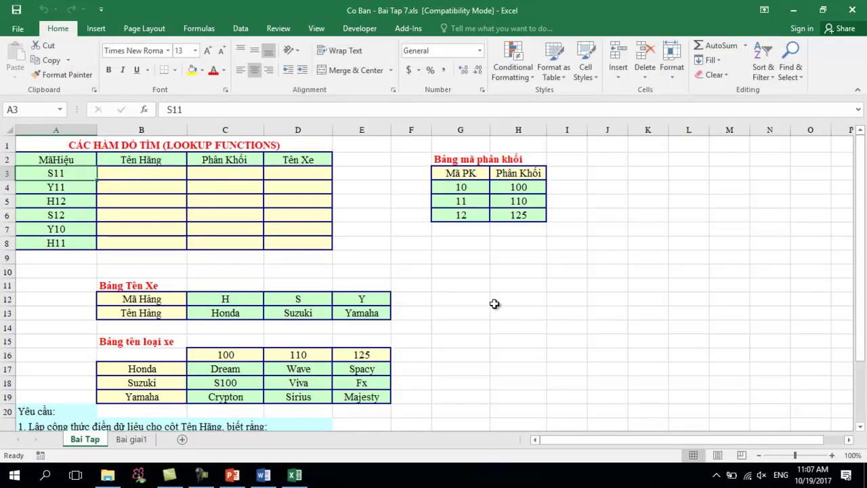